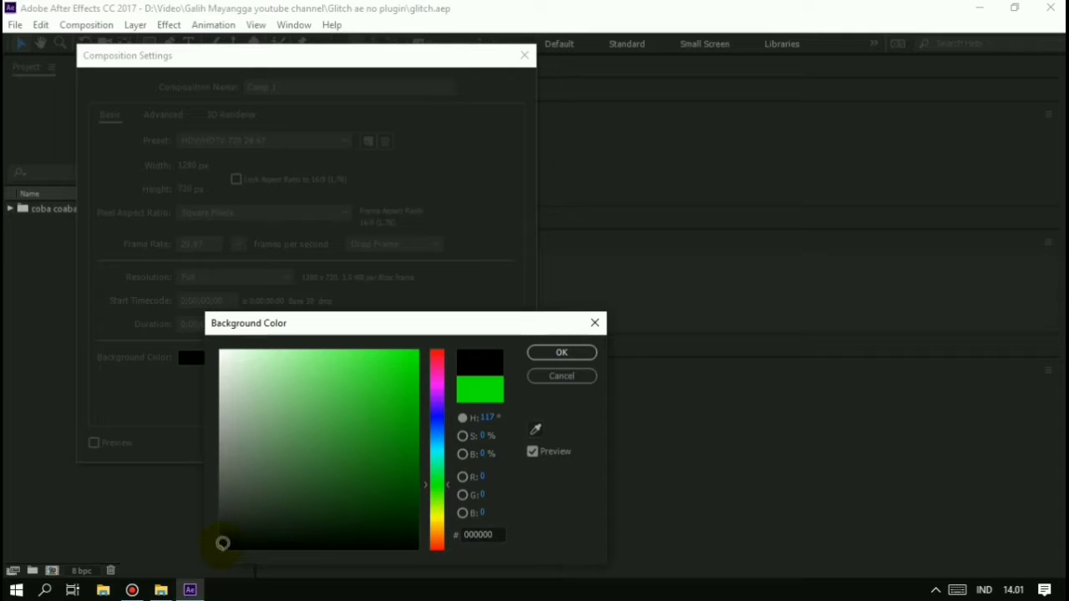
Set the new composition's background colour to a dark gray and create the composition.
left_click_drag(222, 544, 219, 521)
left_click(561, 353)
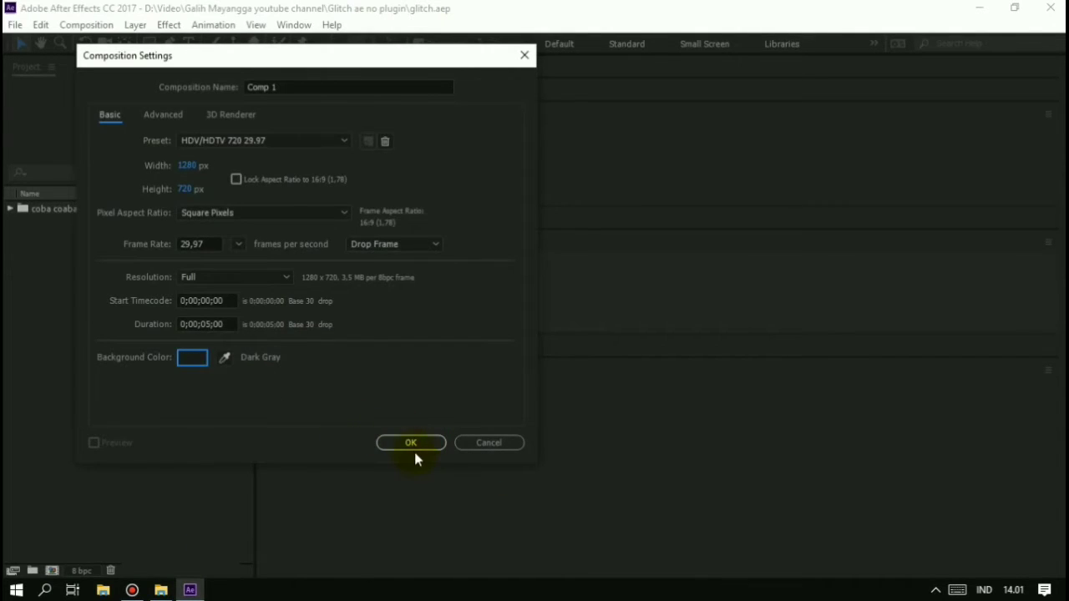
left_click(412, 445)
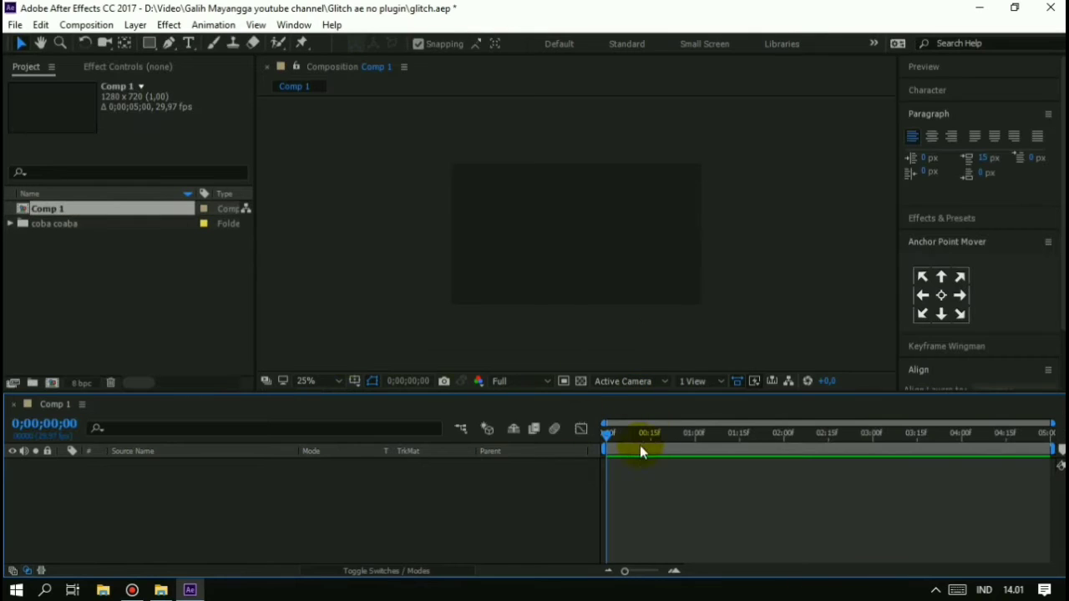
Rename the composition in the project as "glitch".
right_click(81, 275)
left_click(50, 210)
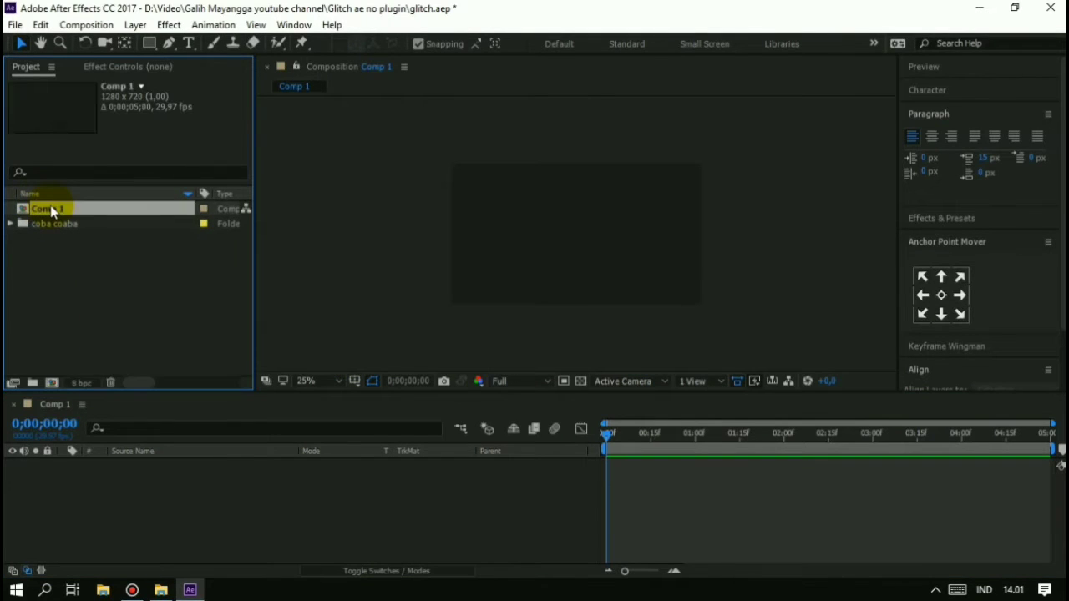
right_click(51, 210)
left_click(137, 461)
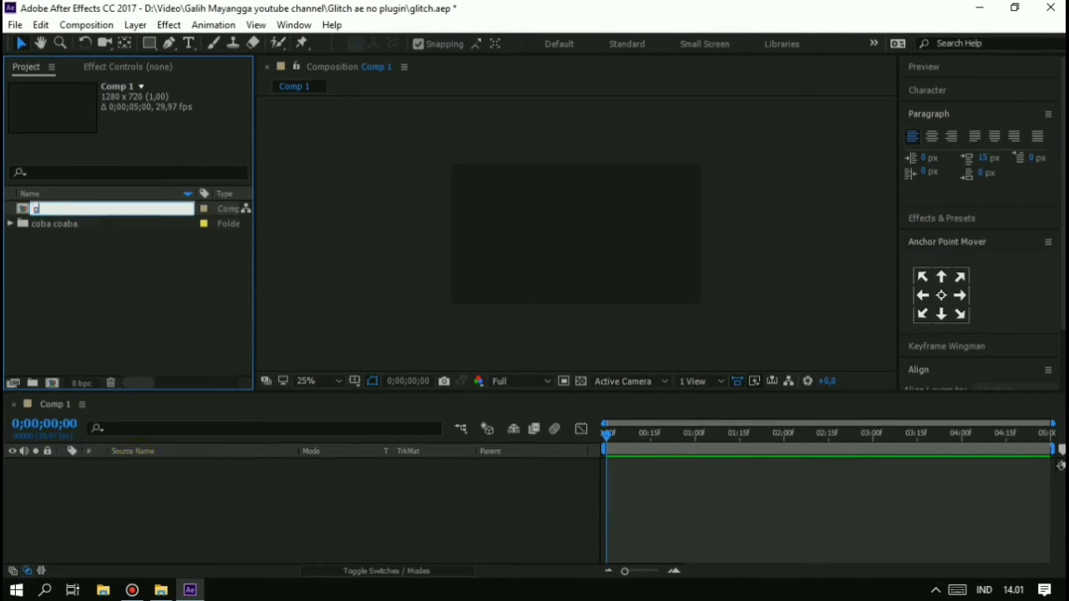
type("glitch")
left_click(159, 360)
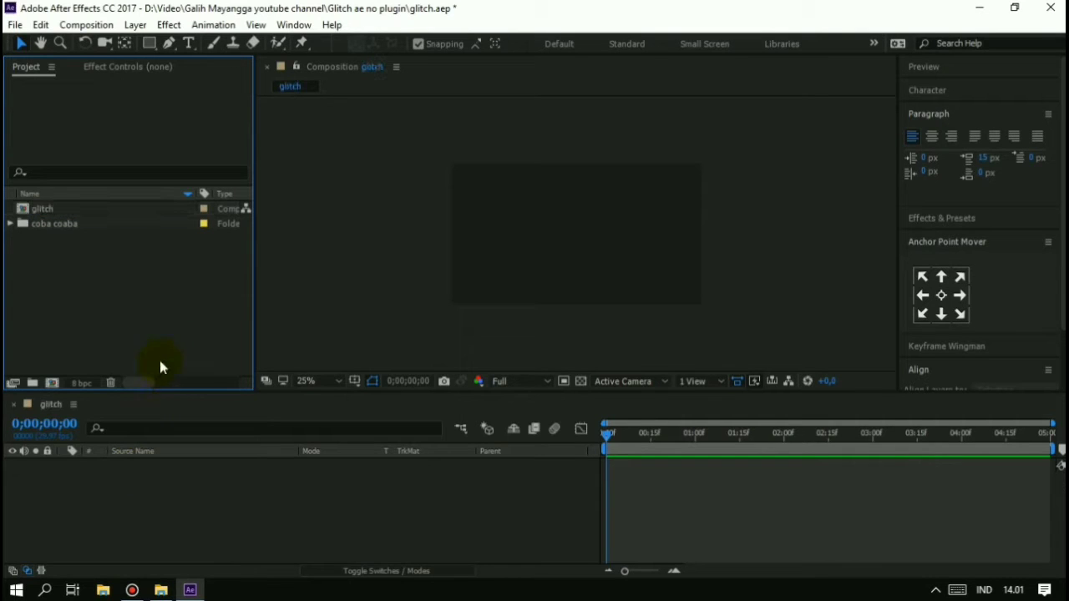
right_click(162, 305)
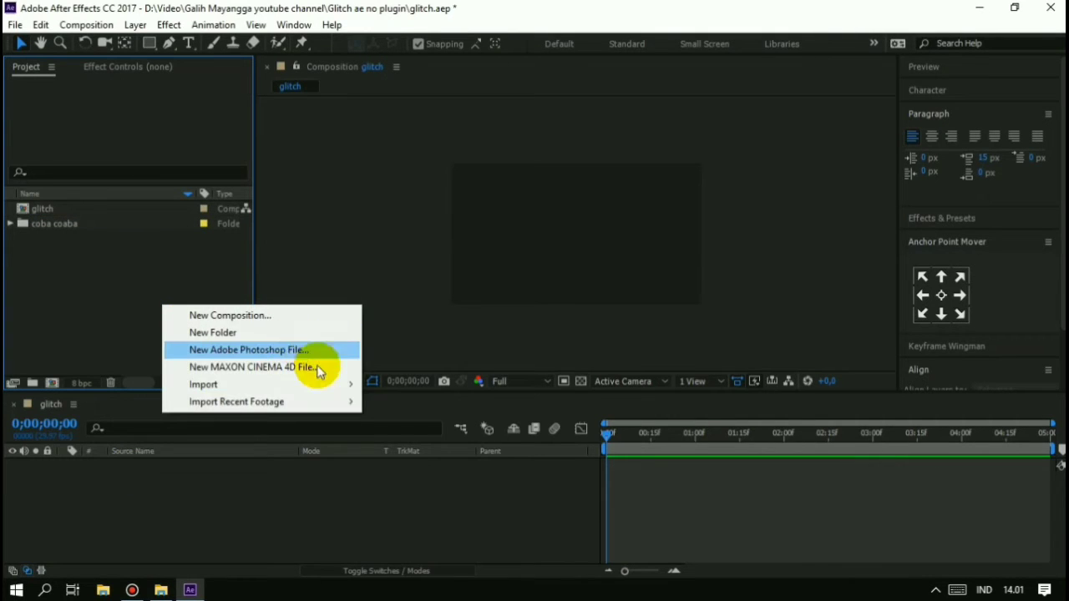
mouse_move(322, 384)
left_click(420, 388)
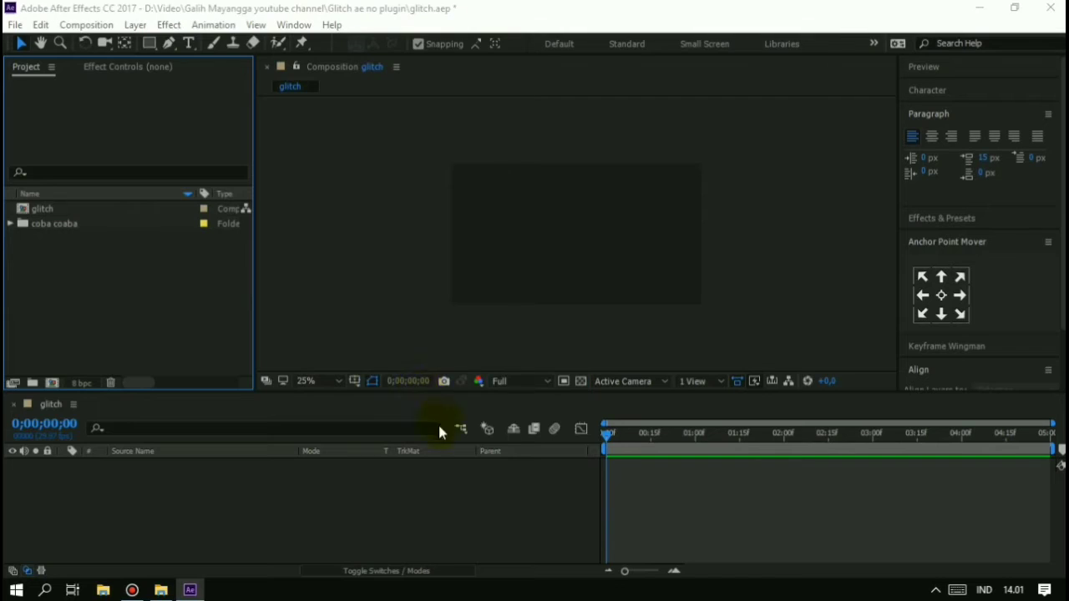
left_click(276, 177)
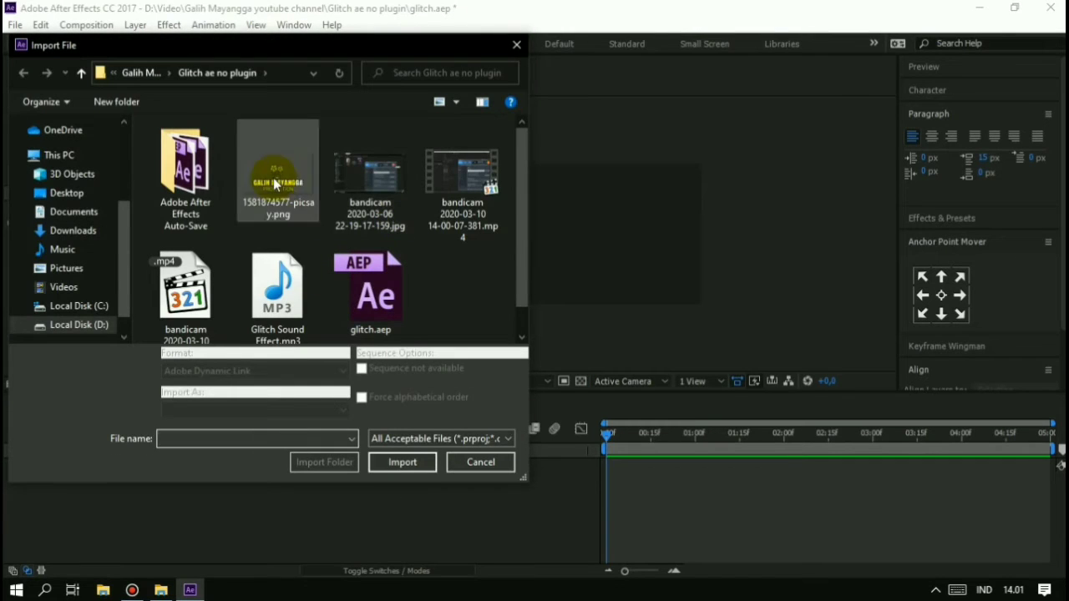
left_click(302, 269, "ctrl")
left_click(266, 221)
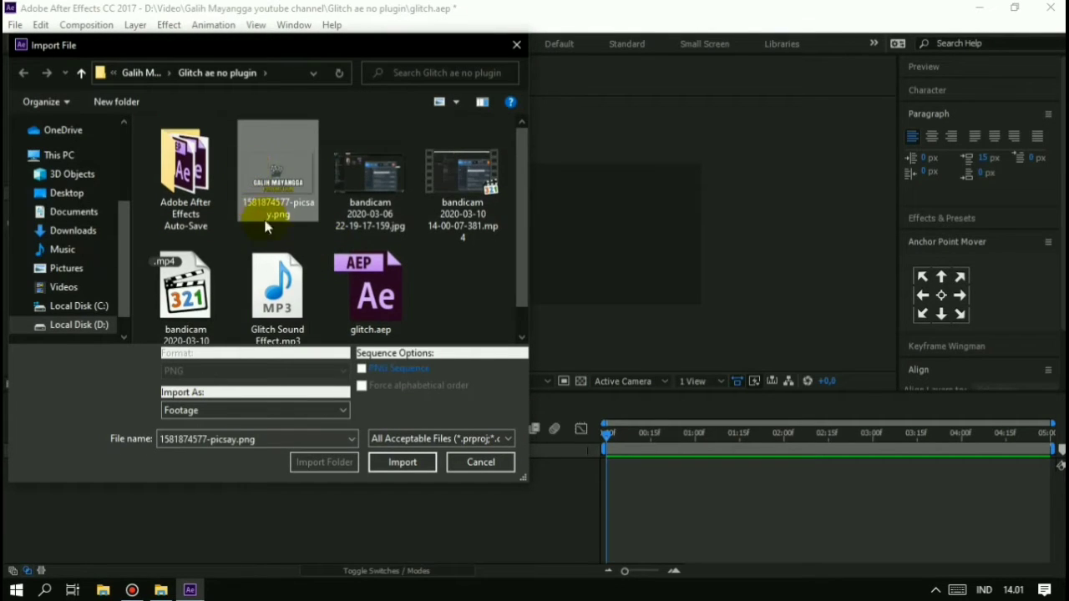
left_click(278, 288, "ctrl")
left_click(402, 462)
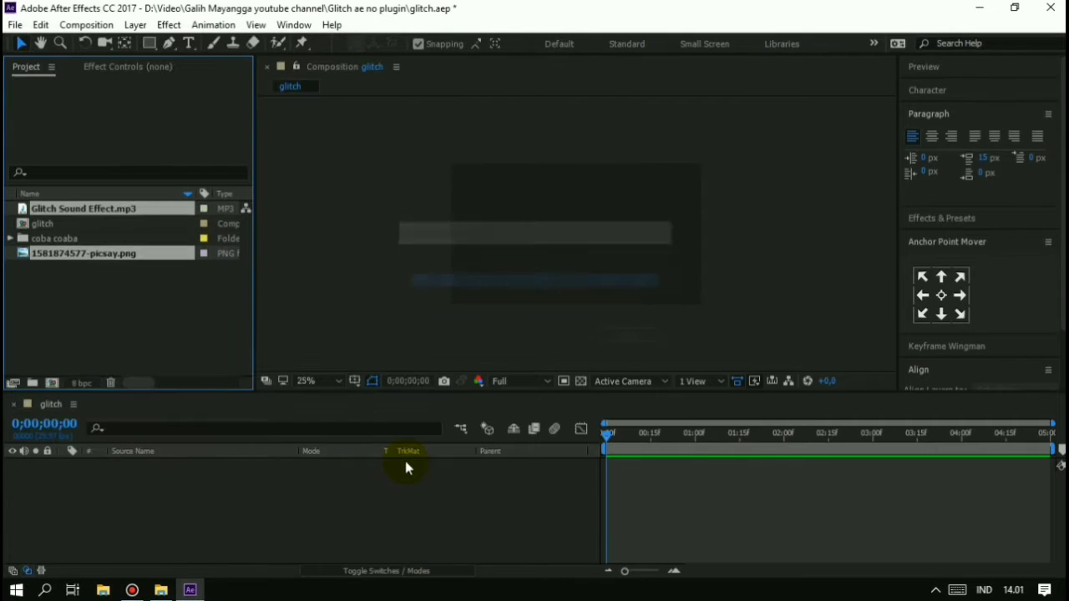
left_click(186, 330)
left_click(99, 262)
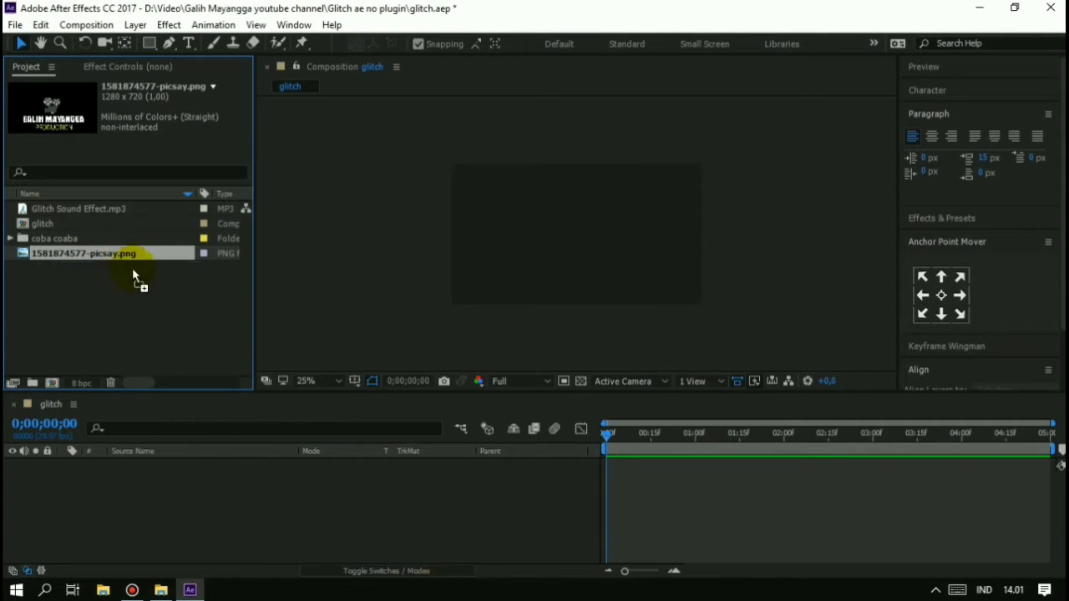
left_click_drag(132, 267, 334, 490)
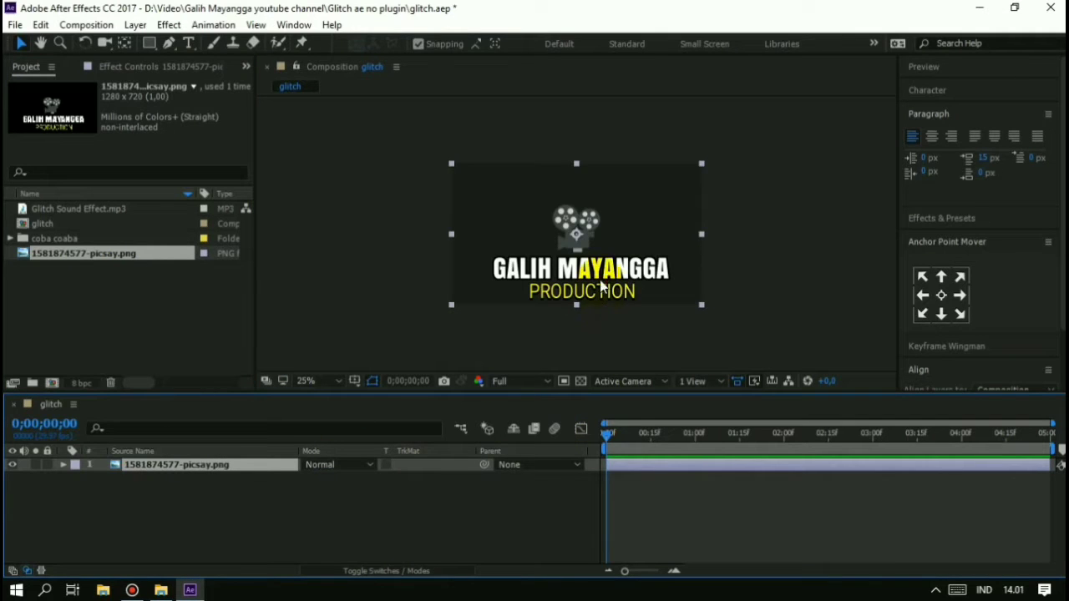
left_click(602, 286)
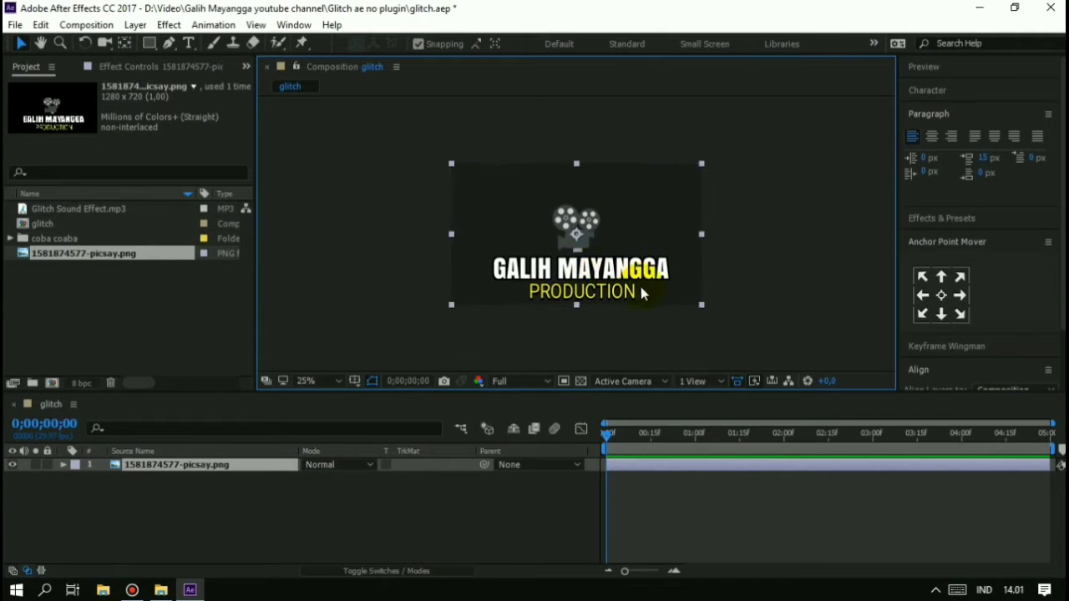
Scale the logo down to about 75.6% and shift it slightly upward within the frame.
left_click_drag(701, 307, 671, 289)
left_click_drag(609, 265, 610, 256)
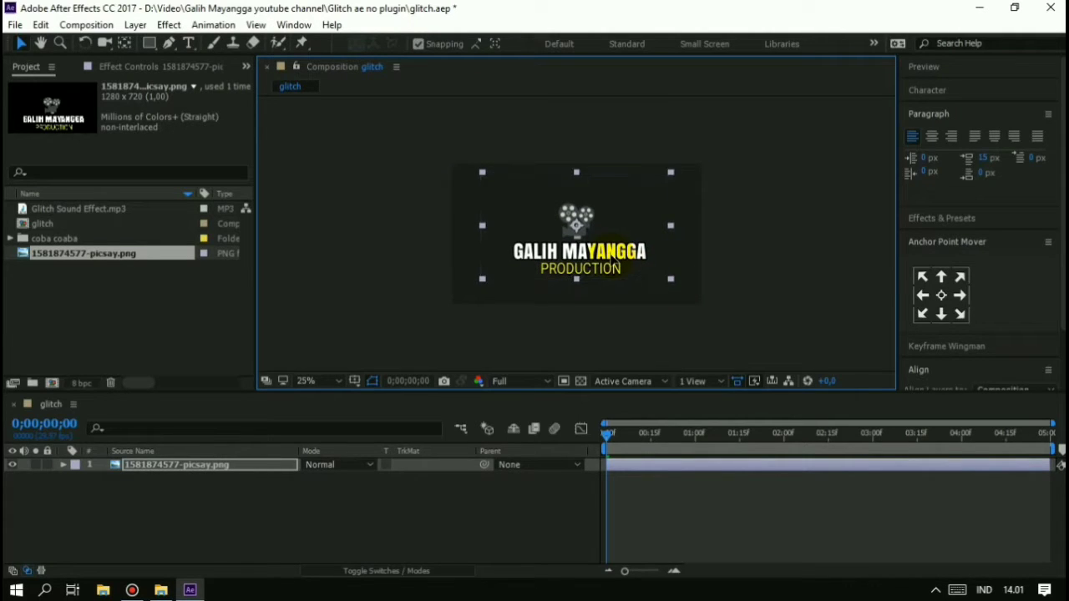
left_click(605, 351)
left_click(587, 254)
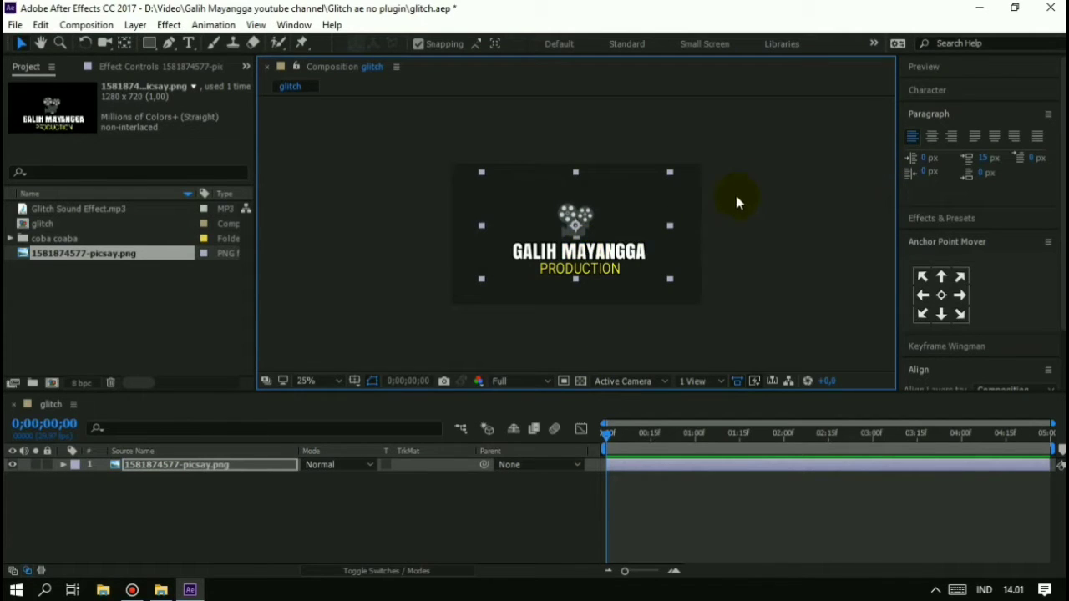
Align the logo layer to the composition's horizontal centre and shift it to about position 624, 328.
scroll(986, 317, "down", 3)
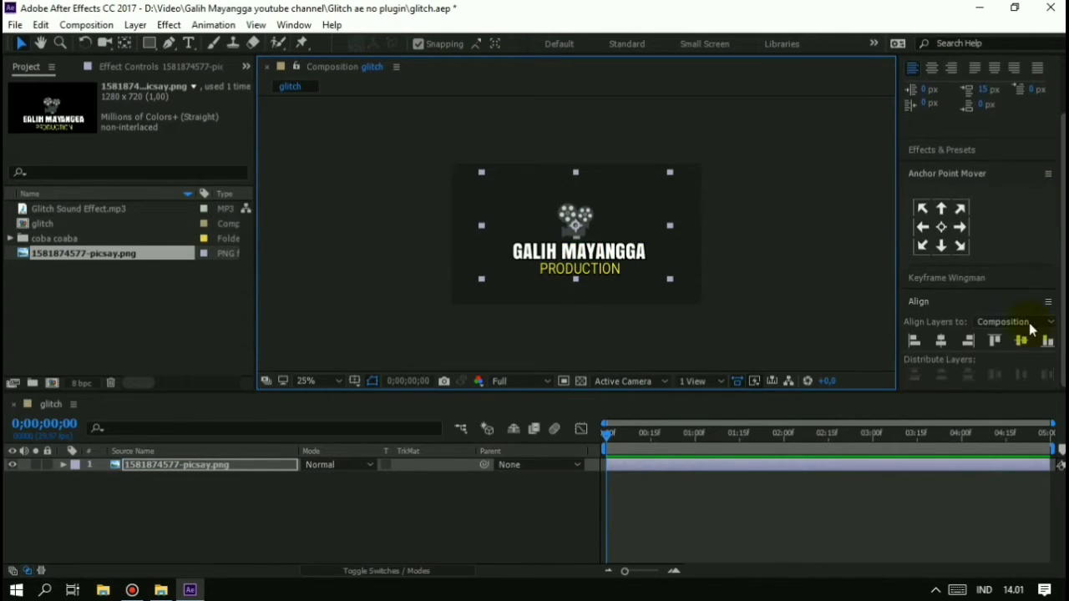
left_click(943, 341)
left_click(766, 265)
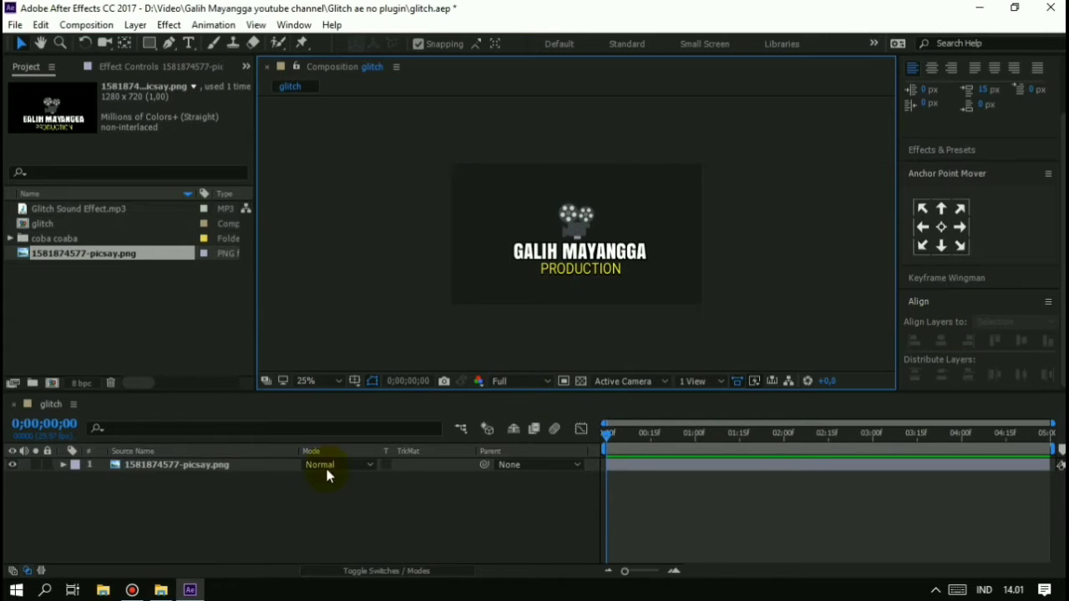
left_click(577, 224)
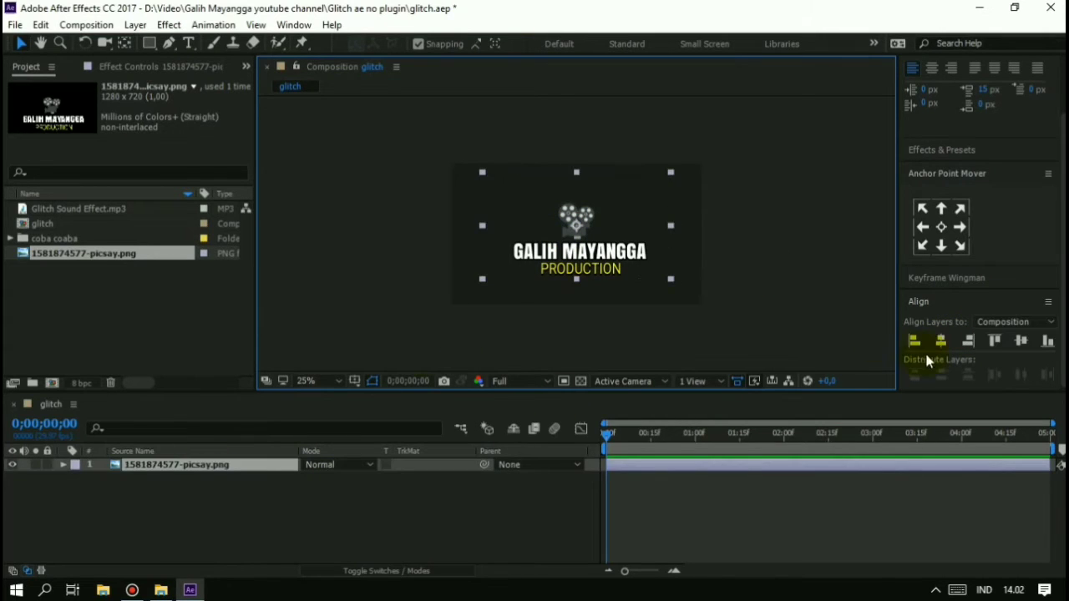
left_click(942, 342)
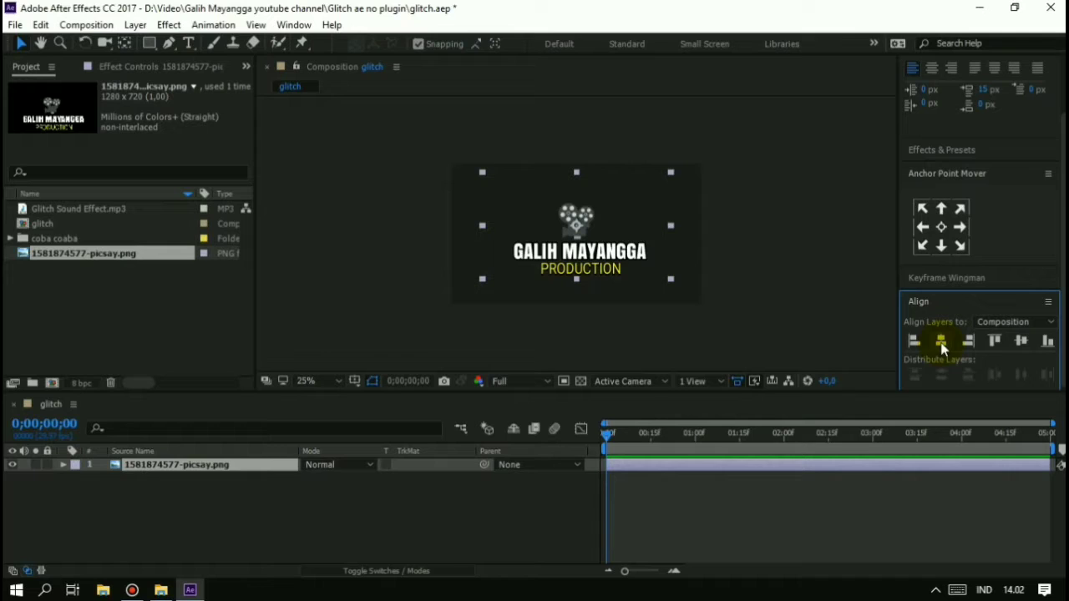
left_click(521, 170)
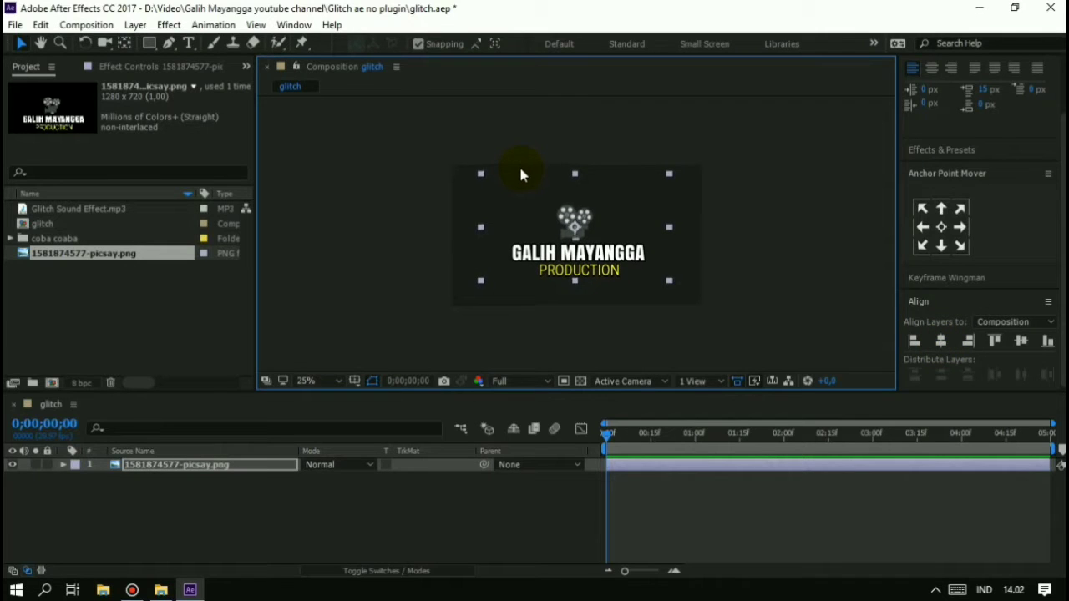
left_click(538, 284)
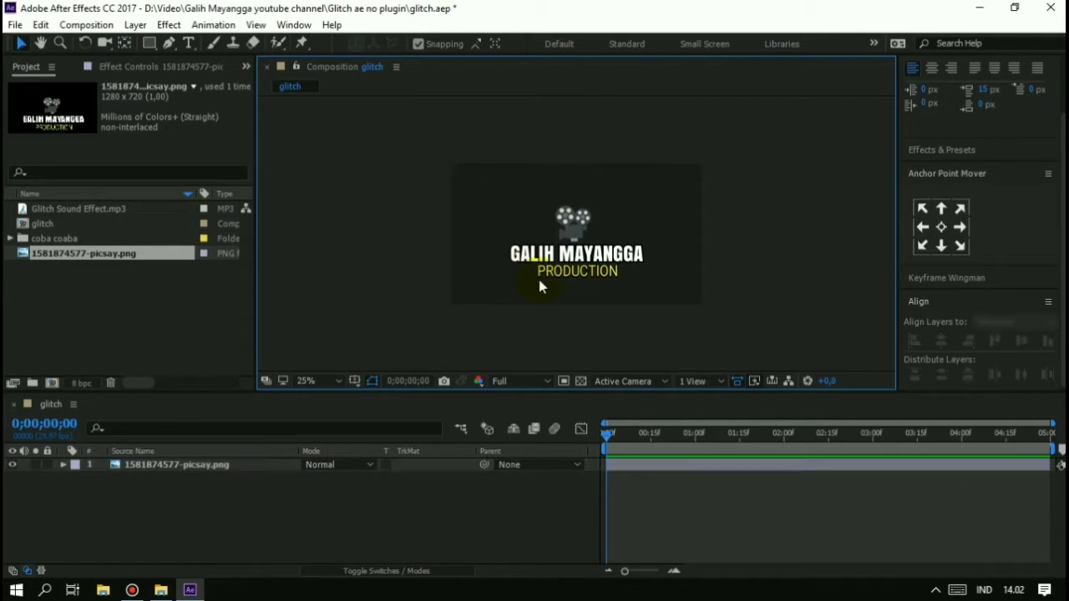
Reveal the logo layer's Transform properties and return the current time to the start of the composition.
left_click(117, 468)
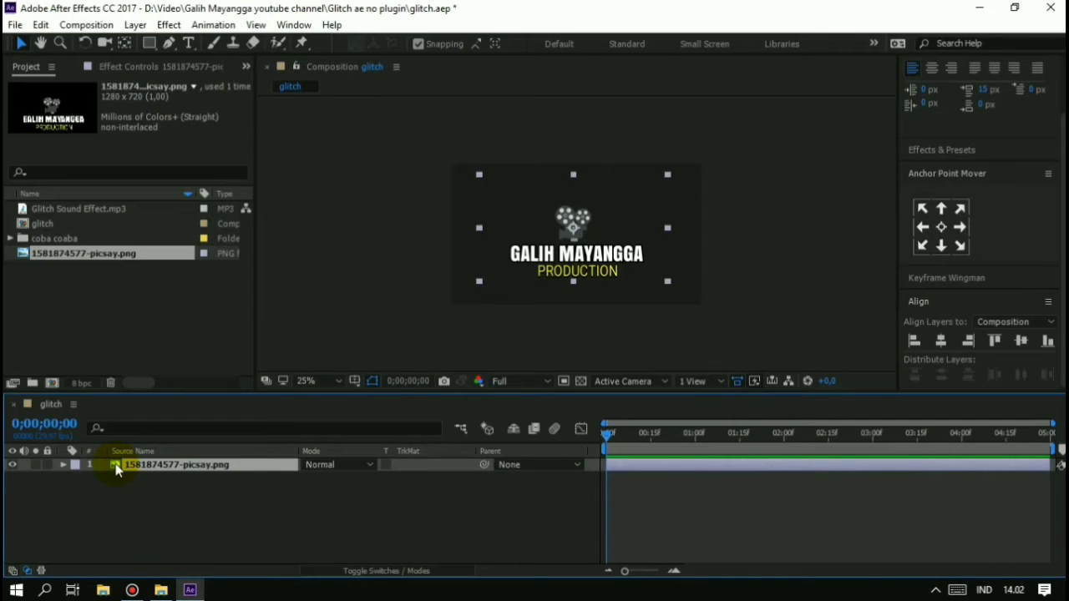
key("End")
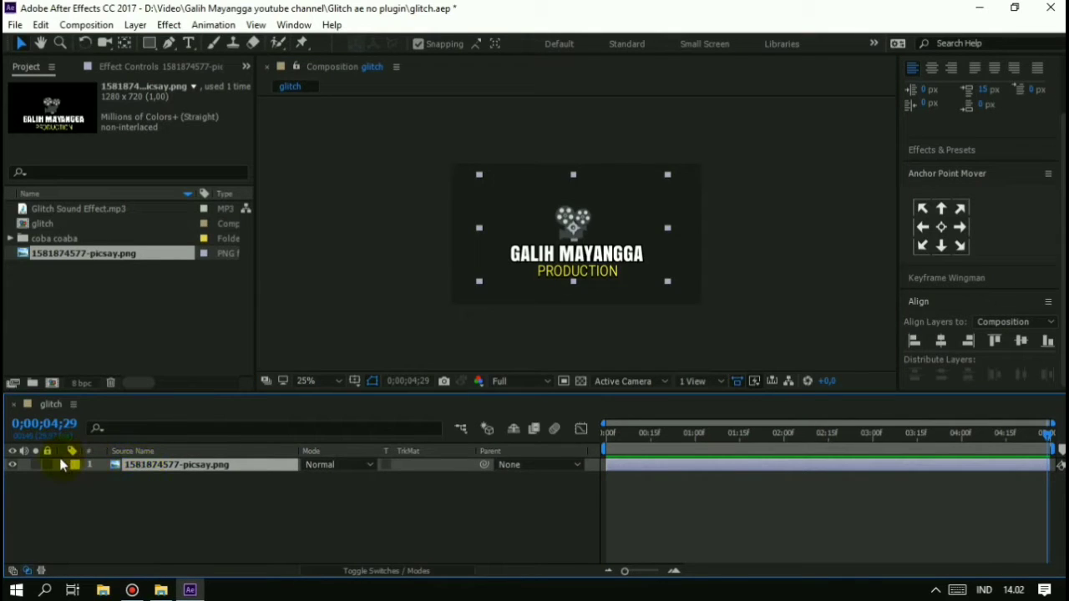
left_click(65, 464)
left_click(76, 478)
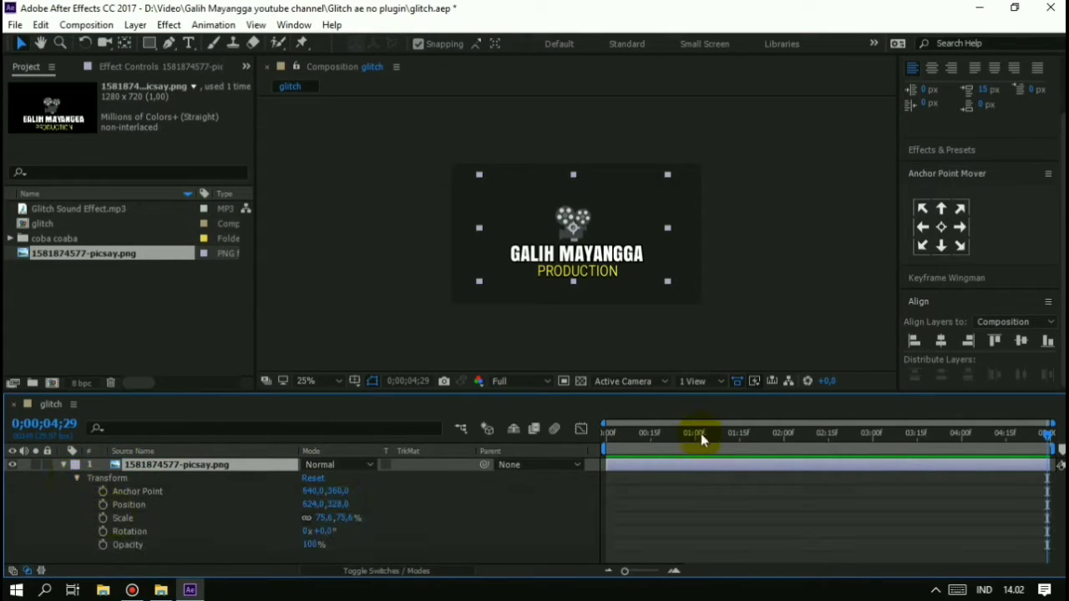
left_click_drag(700, 433, 577, 436)
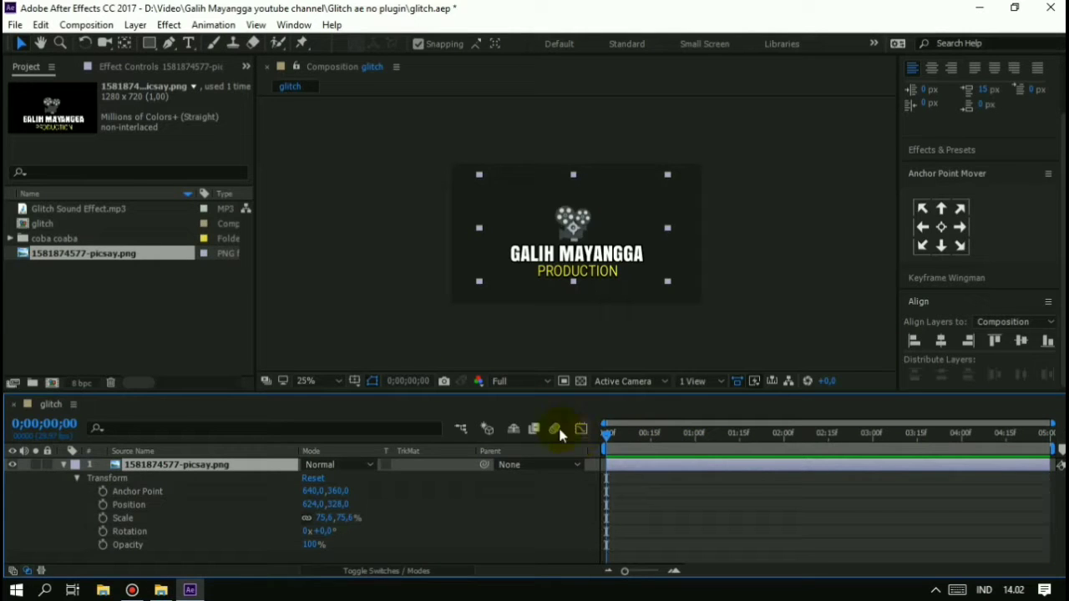
Set the glitch composition's duration to 0;00;03;00 and return the current time to its start.
right_click(118, 224)
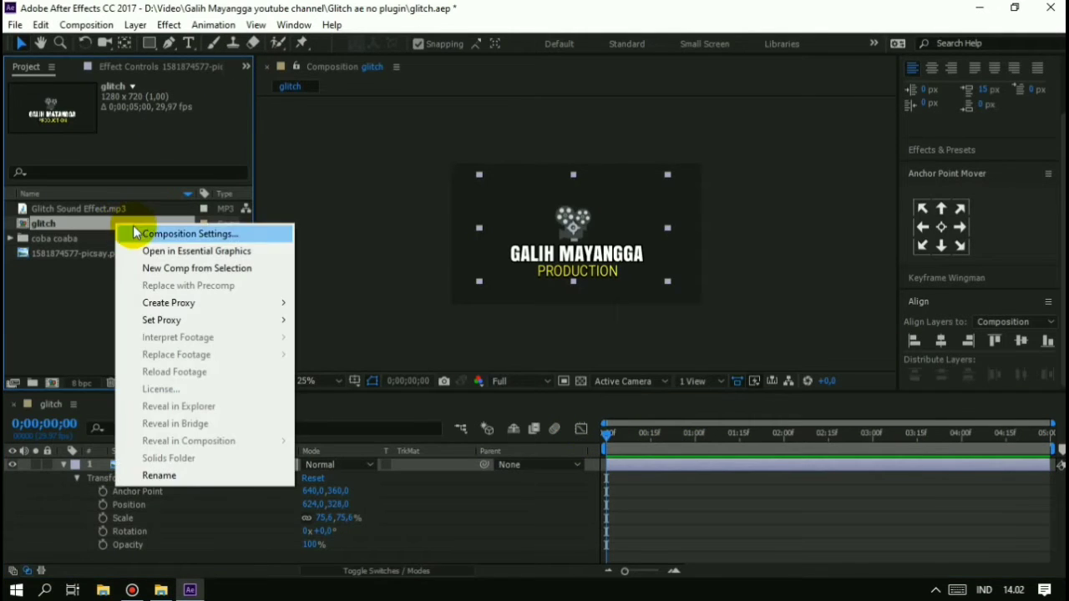
left_click(137, 231)
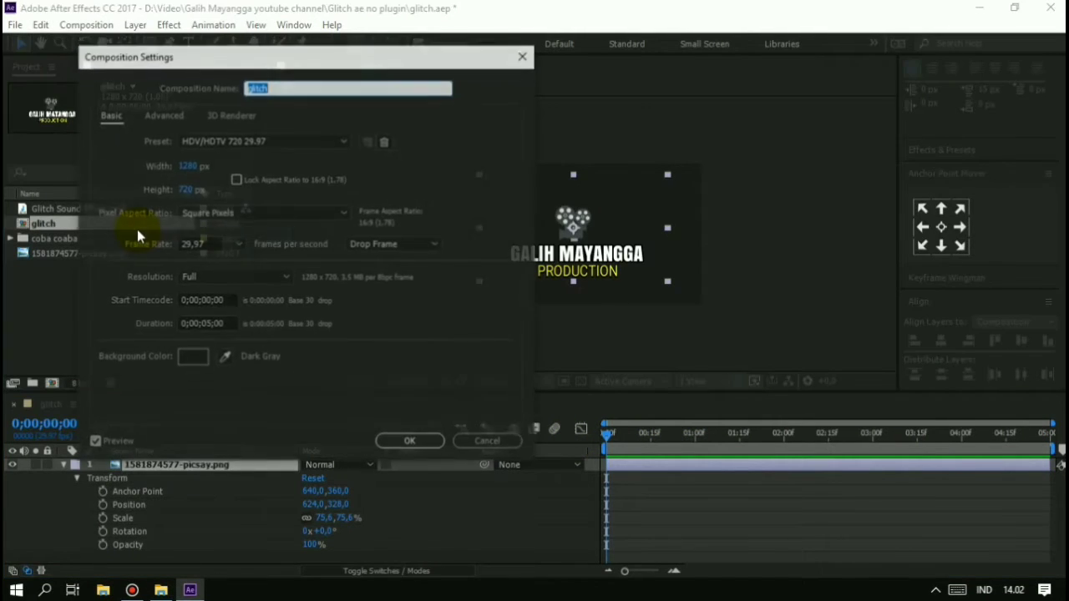
left_click(204, 324)
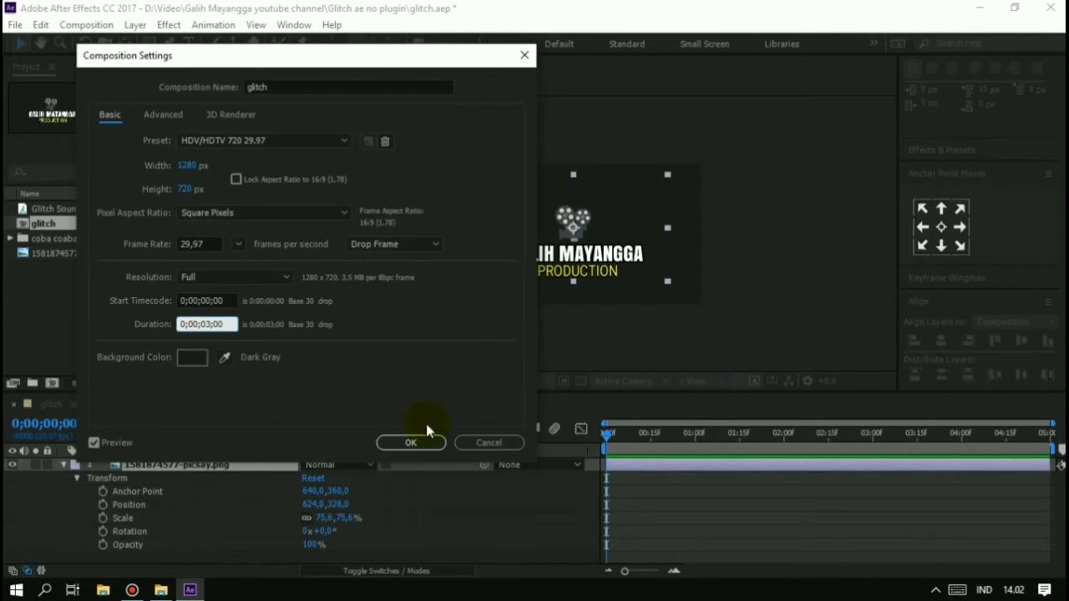
left_click(439, 444)
key("End")
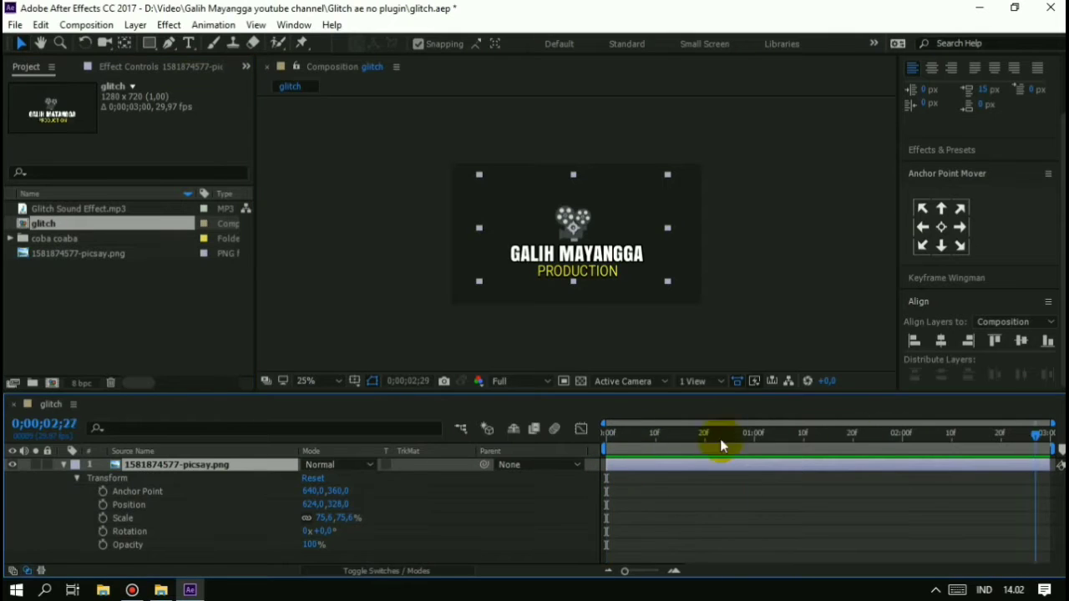
key("Home")
Reposition the logo layer by small nudges to position 608, 332.
left_click_drag(589, 251, 586, 254)
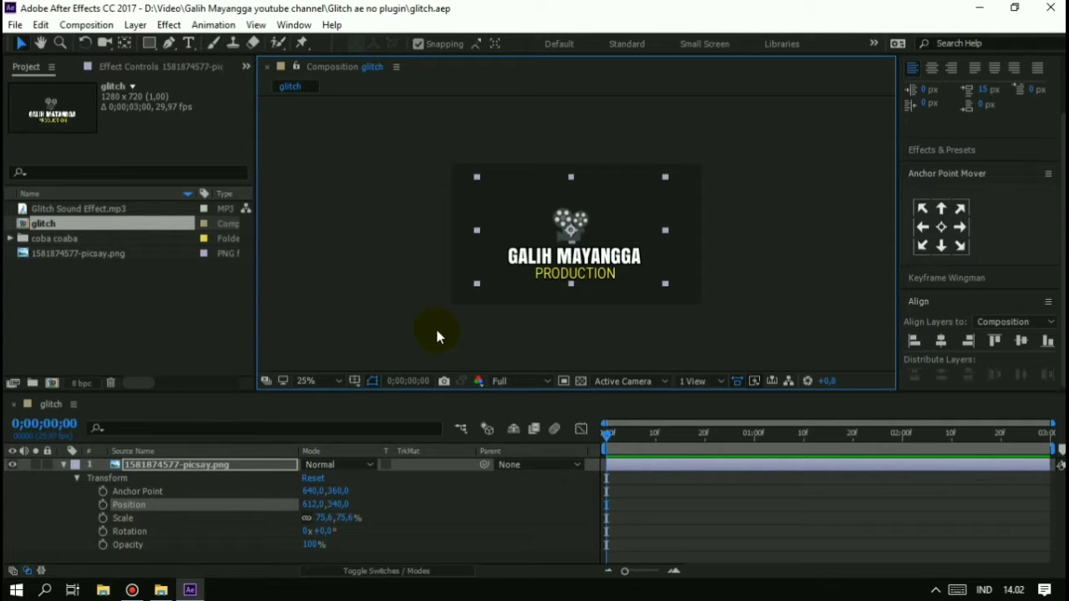
key("ctrl+z")
key("ctrl+z")
key("Left")
key("Left")
key("Left")
key("Left")
key("Left")
key("Left")
key("Left")
key("Left")
key("Left")
key("Left")
key("Left")
key("Left")
key("Left")
key("Left")
key("Left")
key("Left")
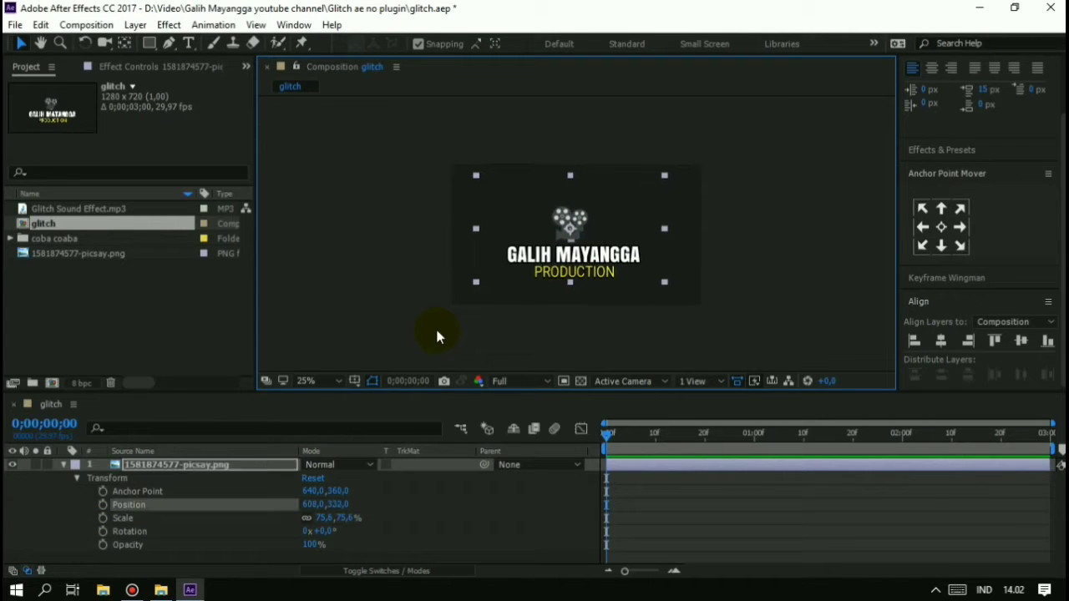
Enable Opacity keyframing on the logo layer at the first frame and set its opacity to 0%.
left_click(104, 544)
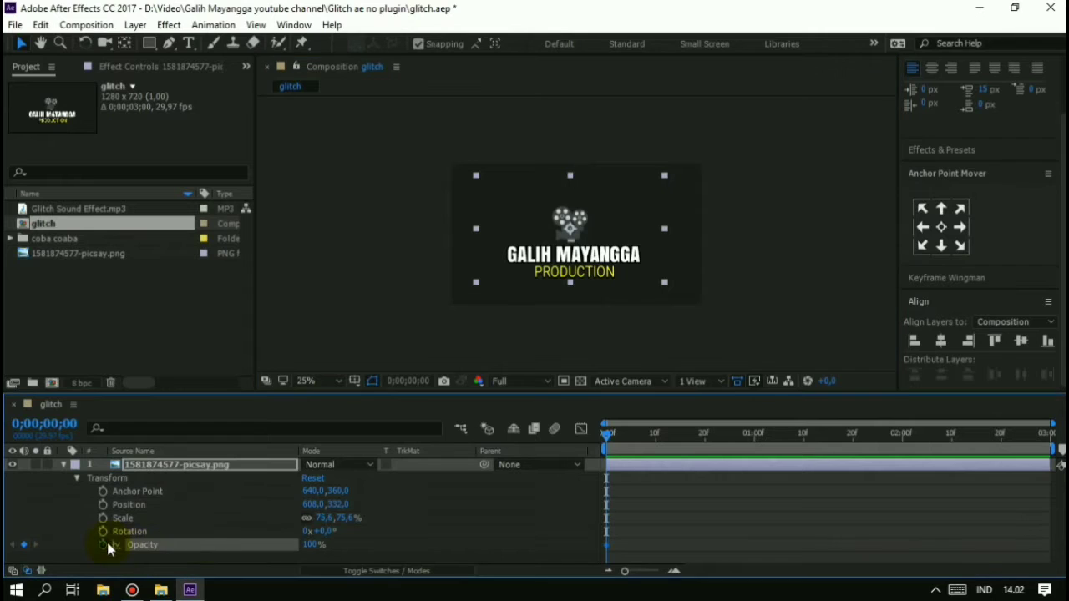
left_click(309, 543)
type("0")
key("Return")
Add an Opacity keyframe of 100% for the logo at 0;00;00;10.
left_click_drag(623, 436, 658, 461)
left_click(343, 520)
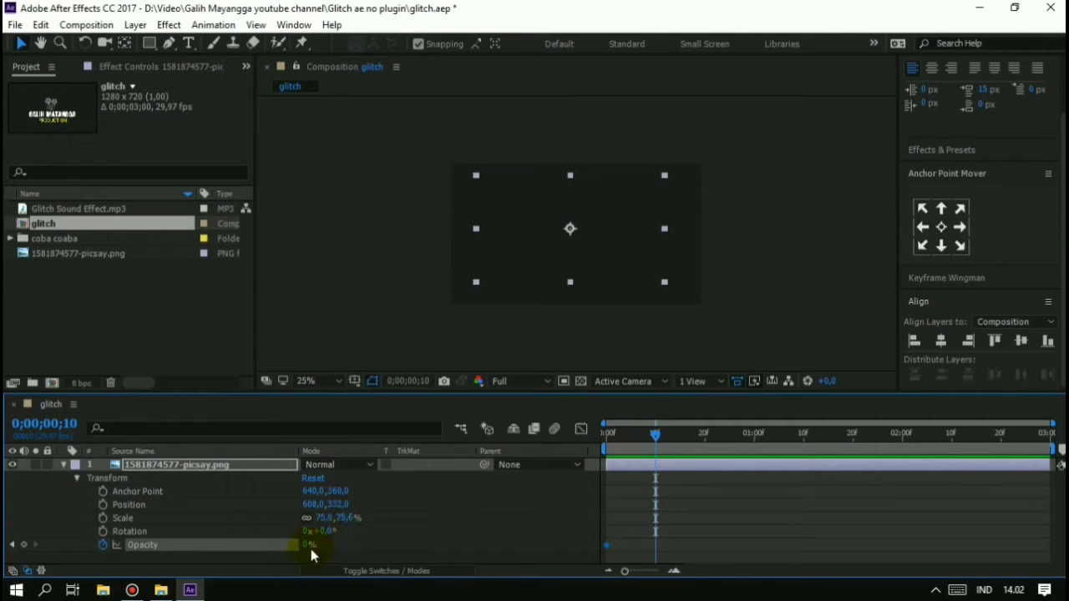
left_click(310, 549)
left_click(310, 543)
type("1")
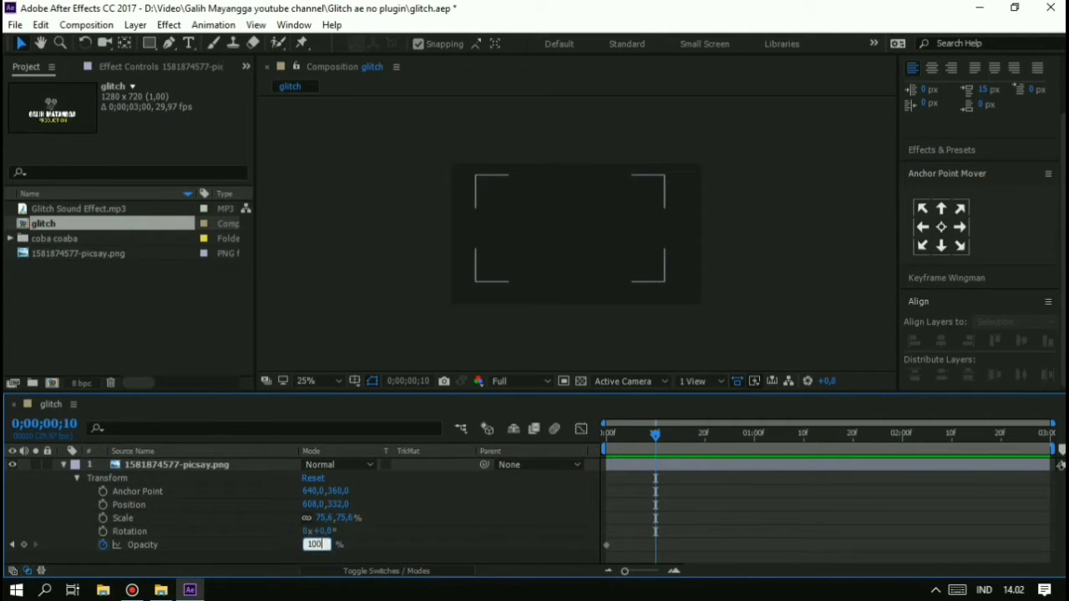
type("00")
key("Return")
Copy the logo's two Opacity keyframes and paste them at 0;00;02;20.
left_click_drag(725, 433, 1002, 435)
left_click(628, 549)
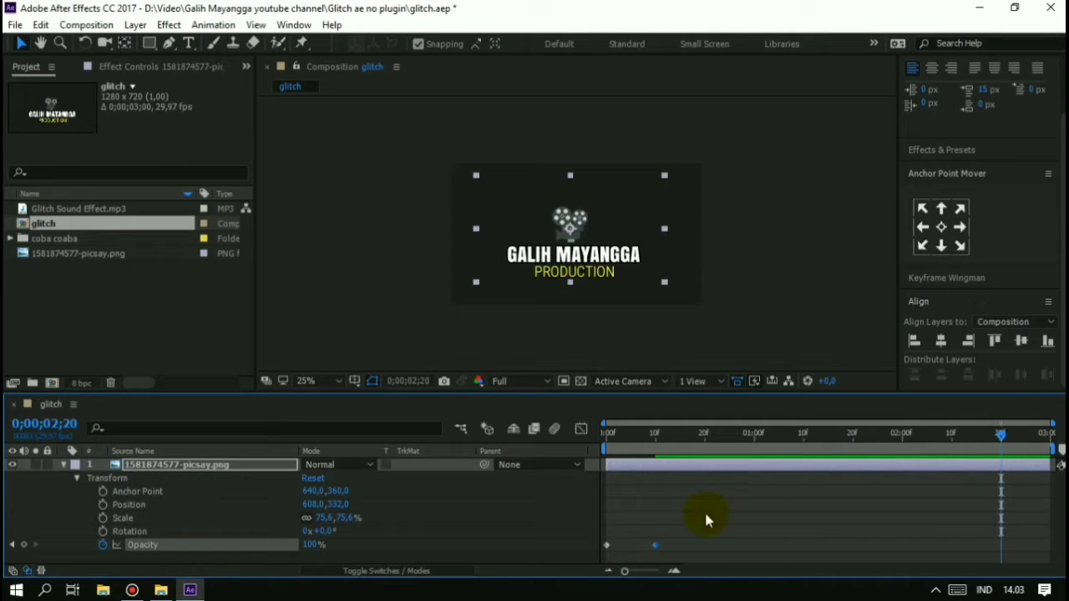
left_click_drag(724, 506, 598, 572)
left_click(825, 518)
left_click_drag(929, 487, 587, 549)
key("ctrl+v")
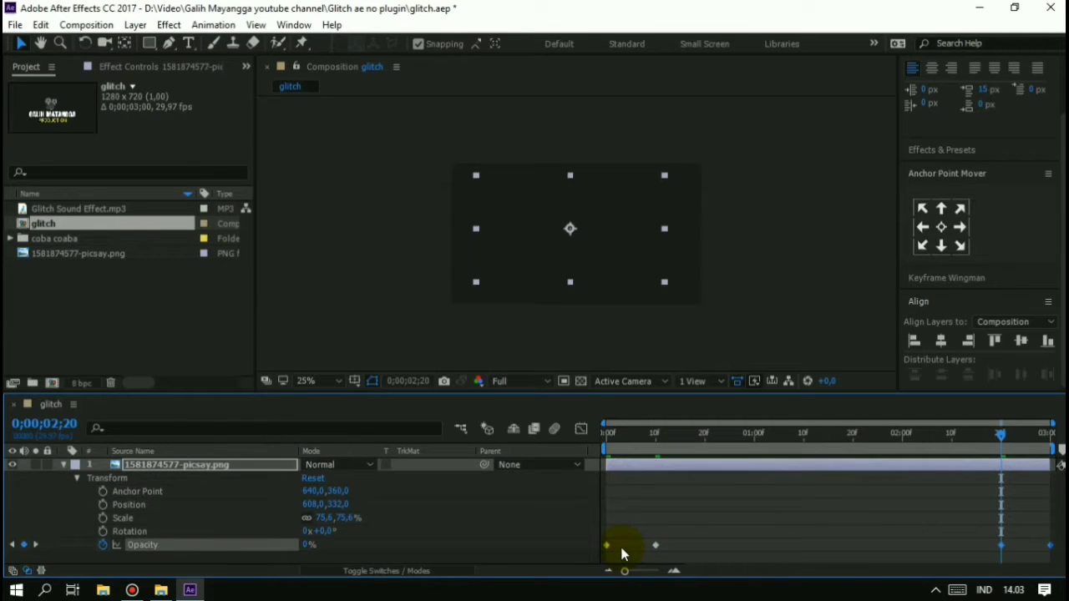
Preview the logo animation and inspect its opacity near the end of the composition.
left_click(909, 432)
key("space")
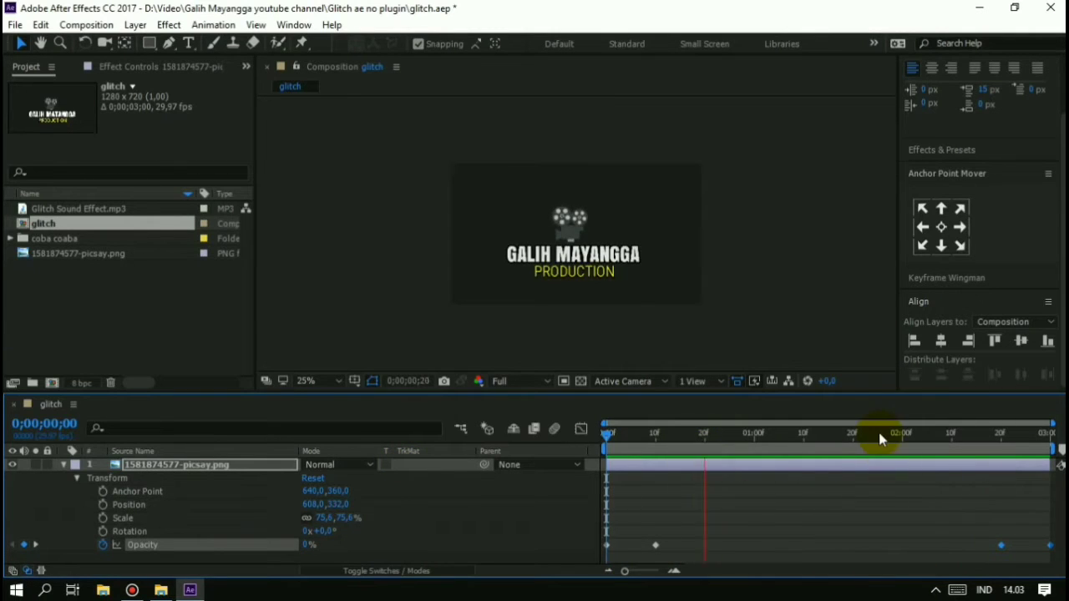
left_click_drag(879, 433, 981, 433)
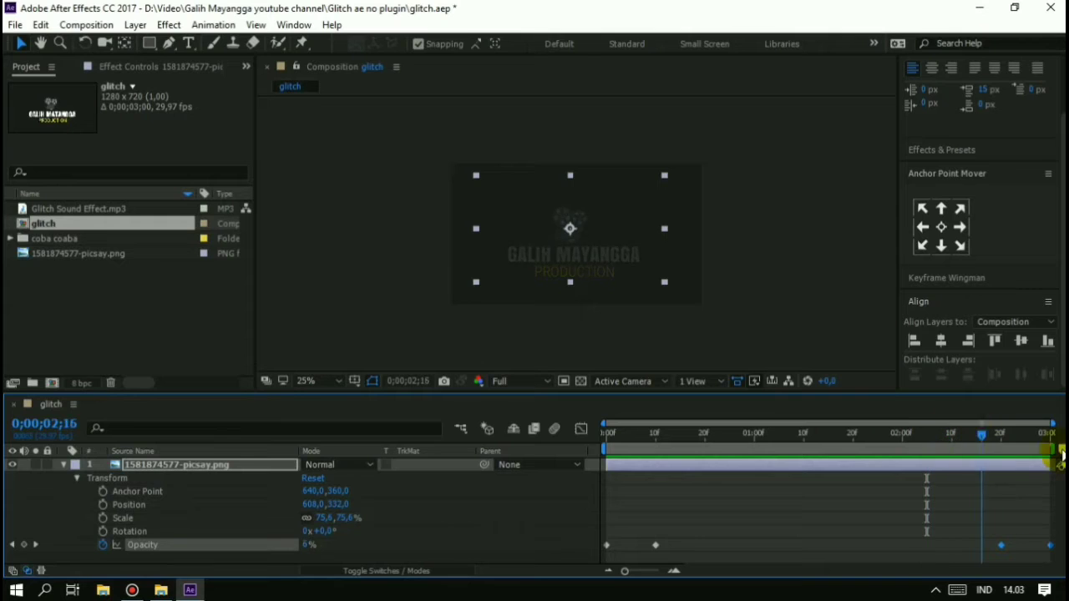
left_click_drag(1060, 453, 1059, 455)
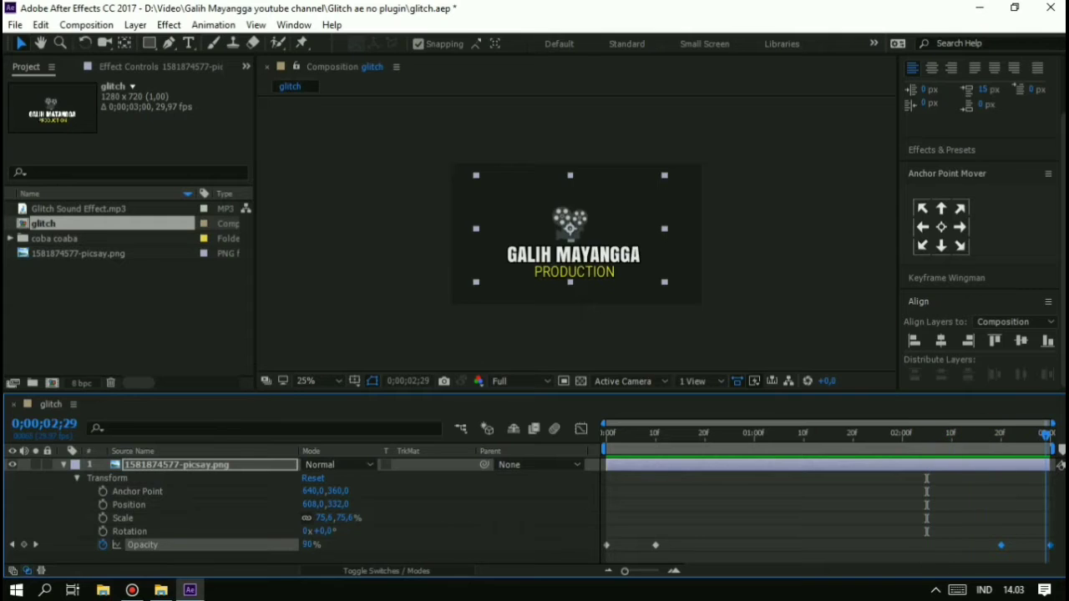
Try setting the logo's opacity to 0% at 0;00;02;29, and undo that change.
left_click(1040, 533)
left_click(1050, 544)
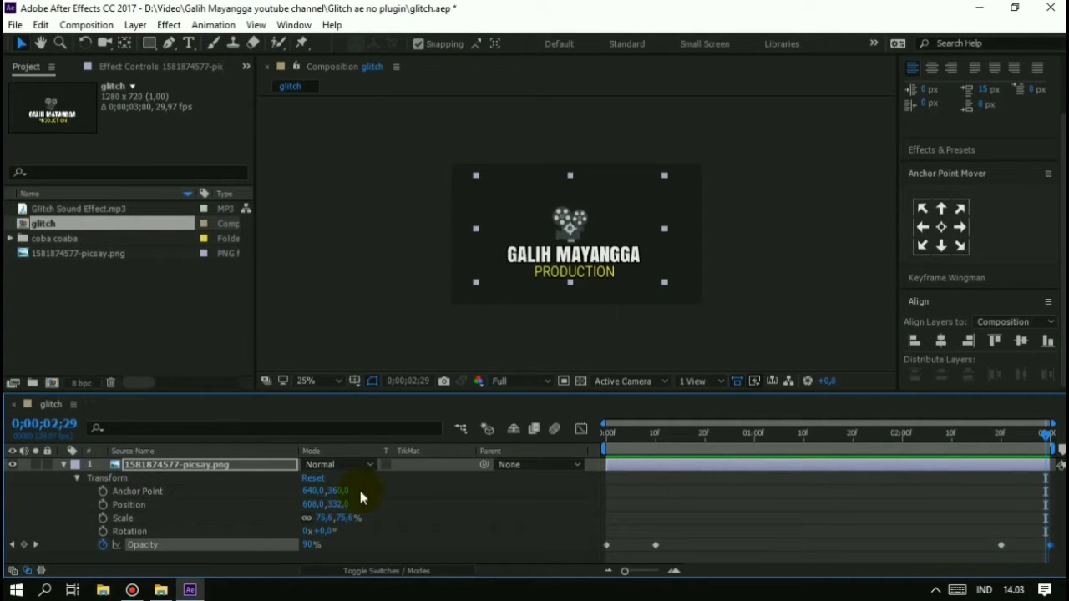
left_click(307, 543)
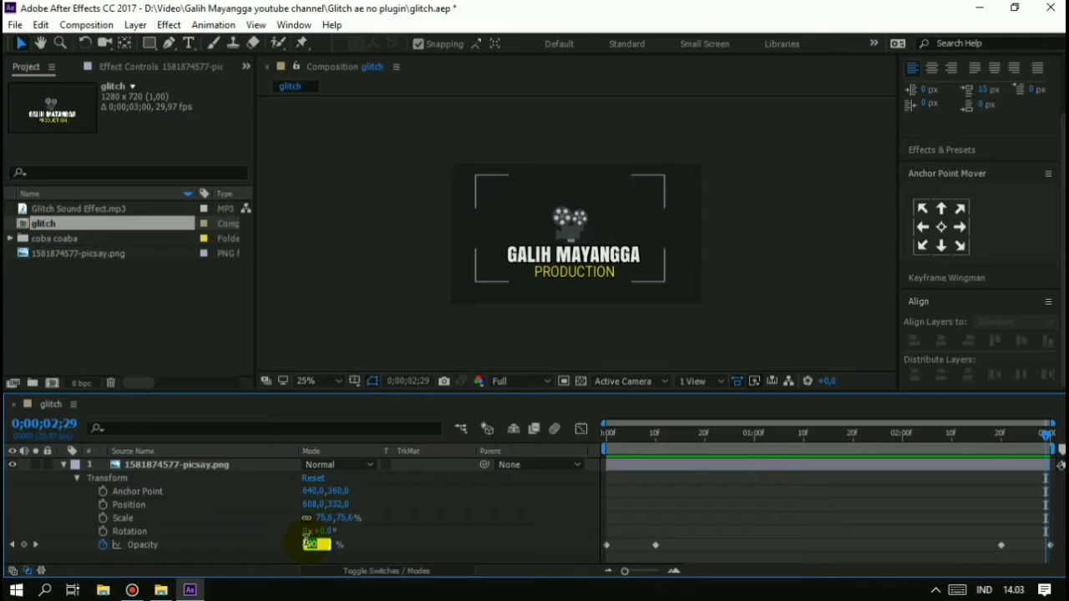
type("0")
key("Return")
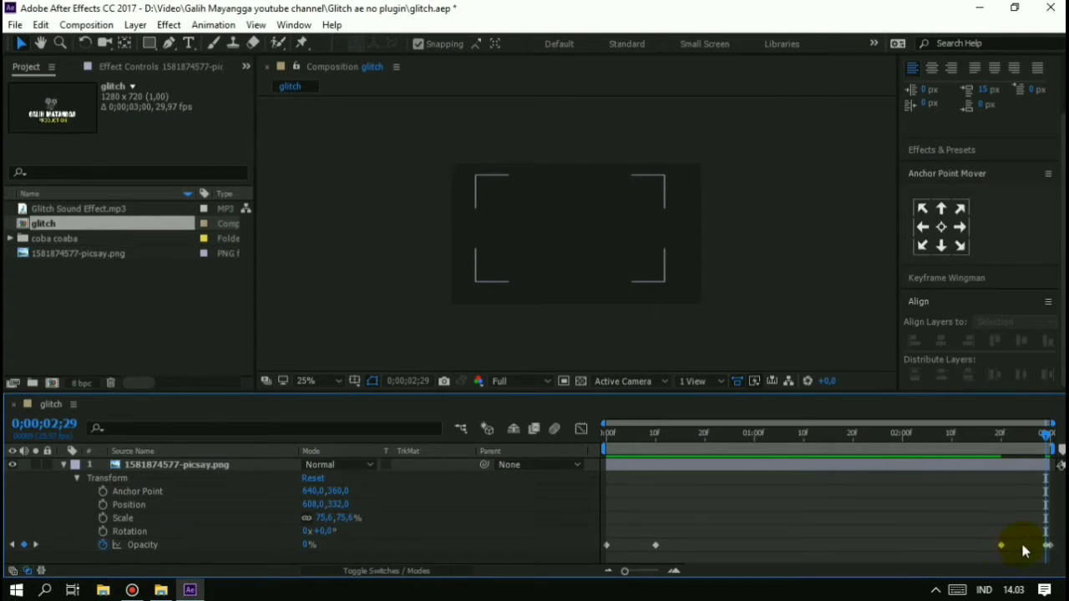
key("ctrl+z")
Try an opacity of 100% at 0;00;02;29, undo it and delete the two pasted Opacity keyframes near the end.
left_click(1049, 545)
left_click(311, 544)
type("1")
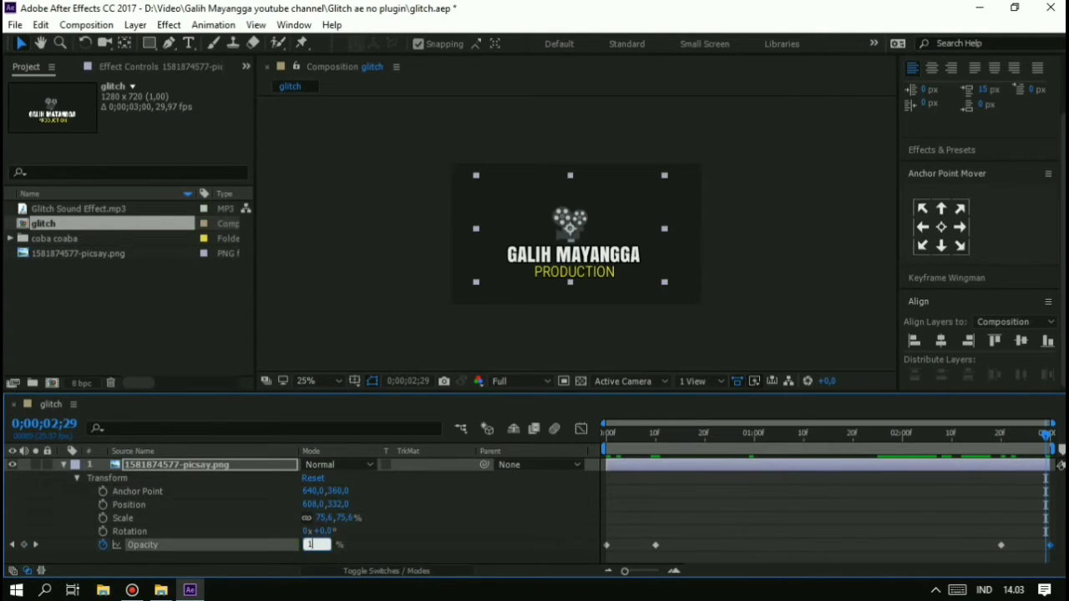
type("00")
key("Return")
key("ctrl+z")
left_click_drag(1009, 553, 974, 516)
key("Delete")
Copy the 100% Opacity keyframe from 0;00;00;10 and paste it at 0;00;02;20.
left_click(988, 436)
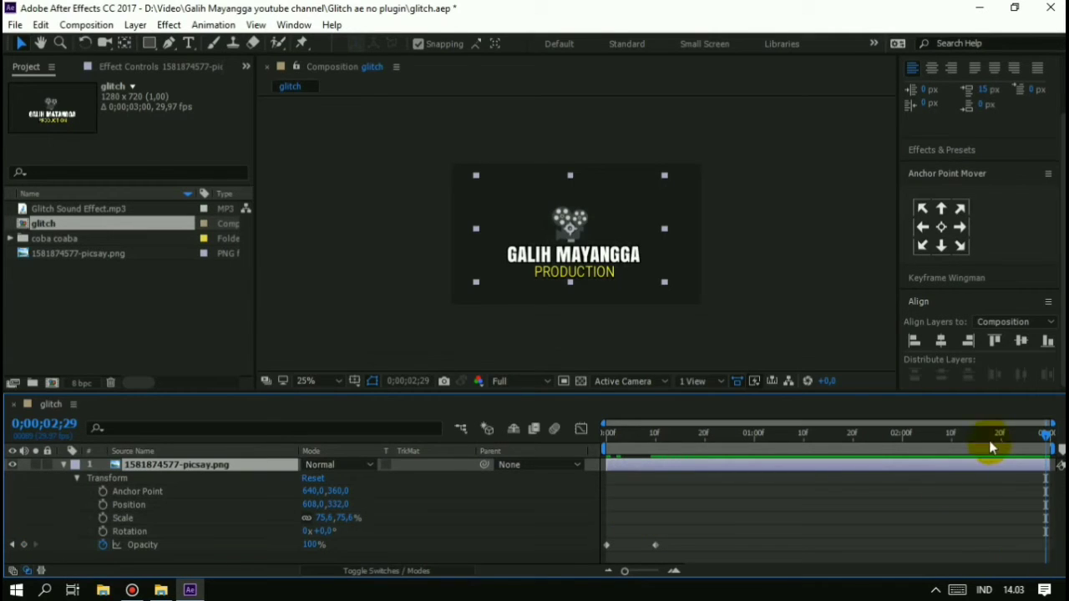
left_click(1002, 434)
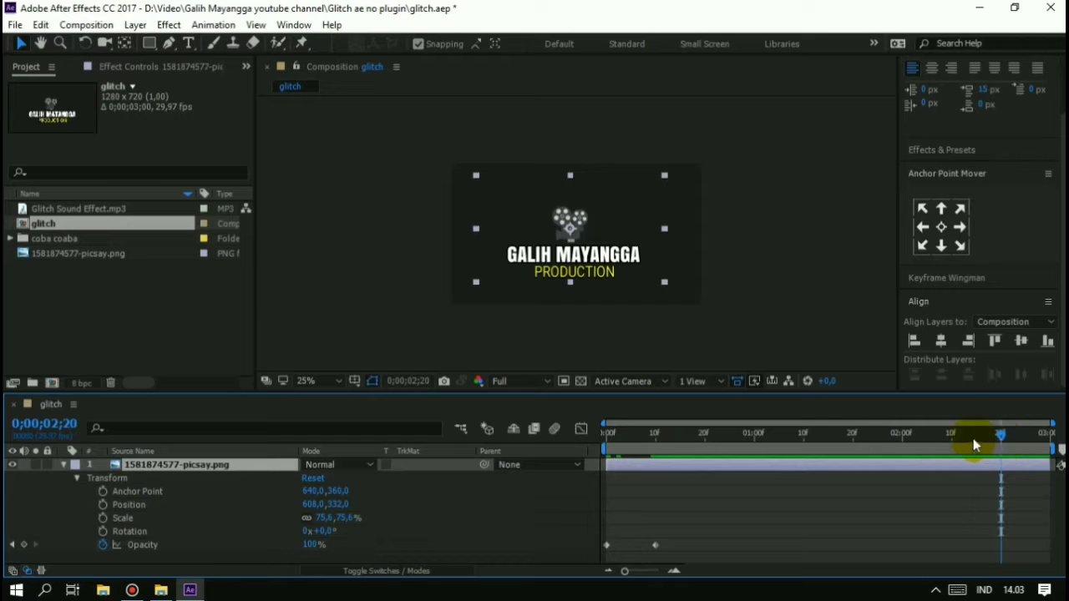
left_click(832, 382)
left_click_drag(1000, 454, 1015, 454)
left_click(602, 546)
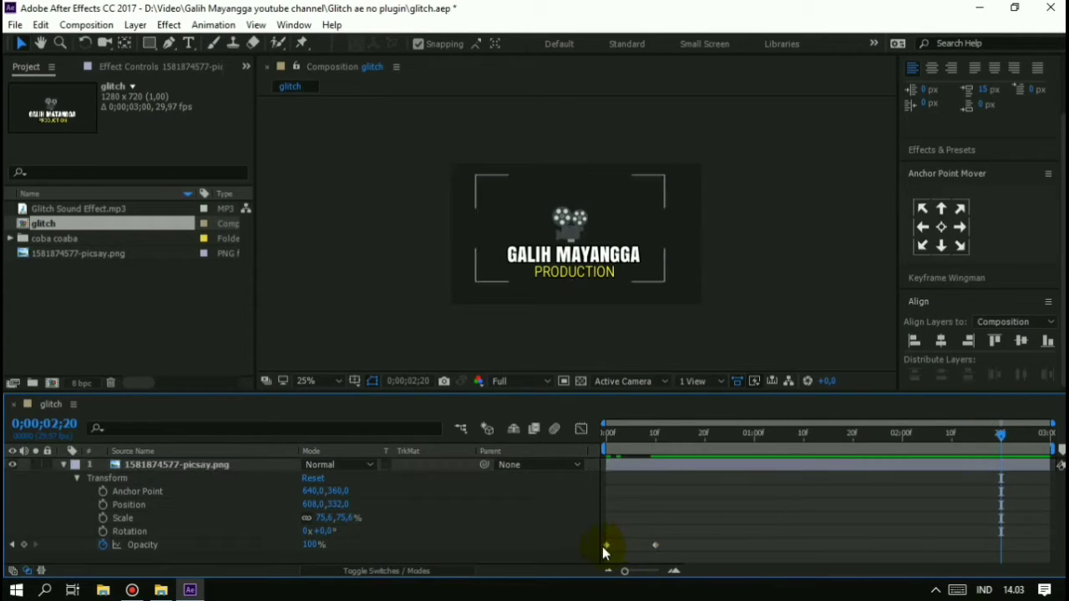
left_click(655, 547)
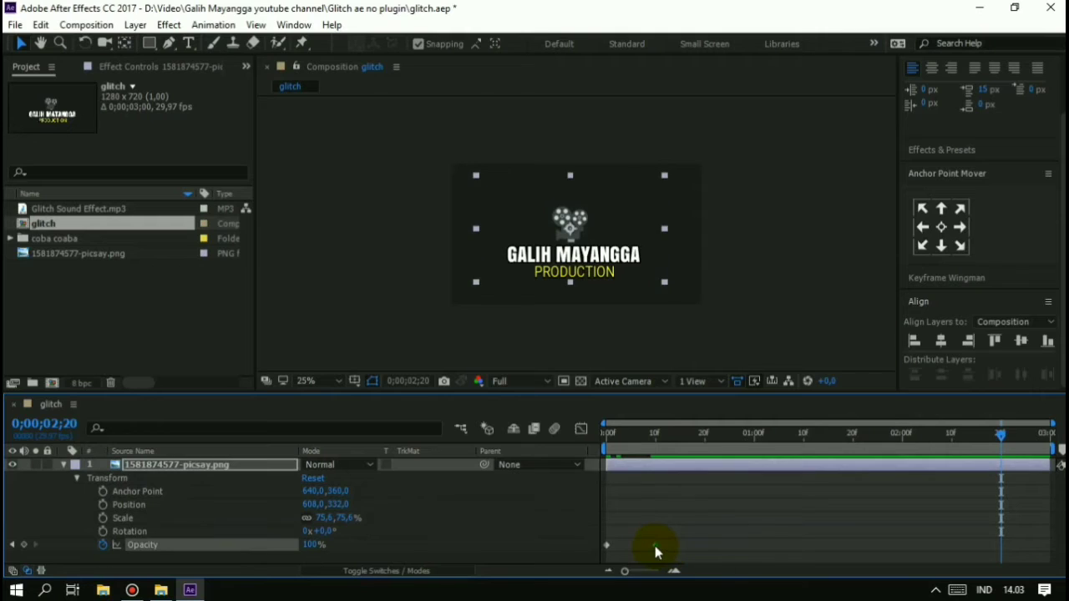
left_click(753, 526)
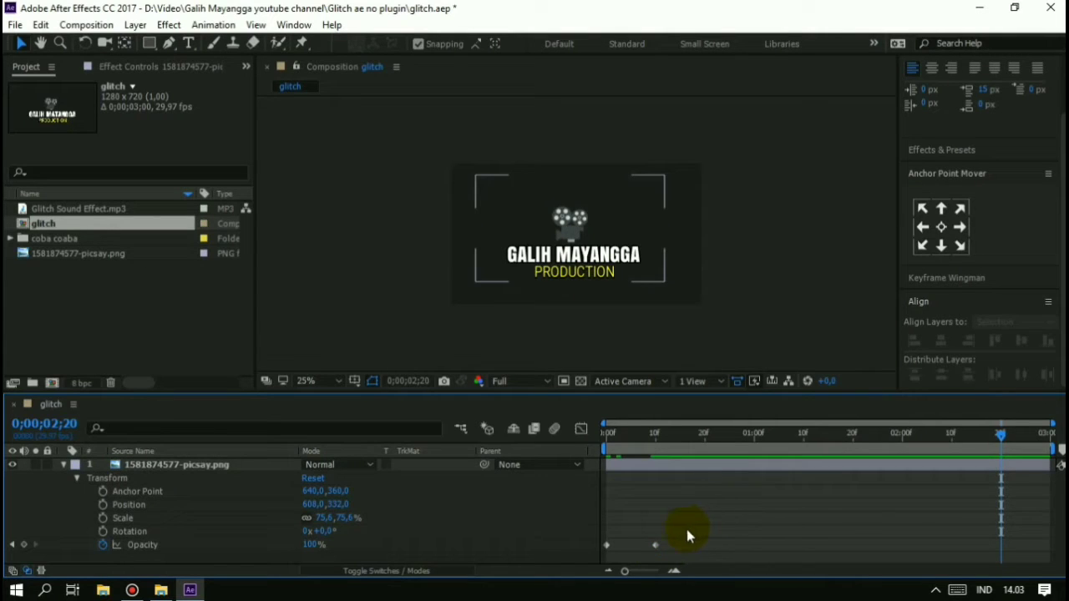
left_click(657, 545)
left_click(623, 538)
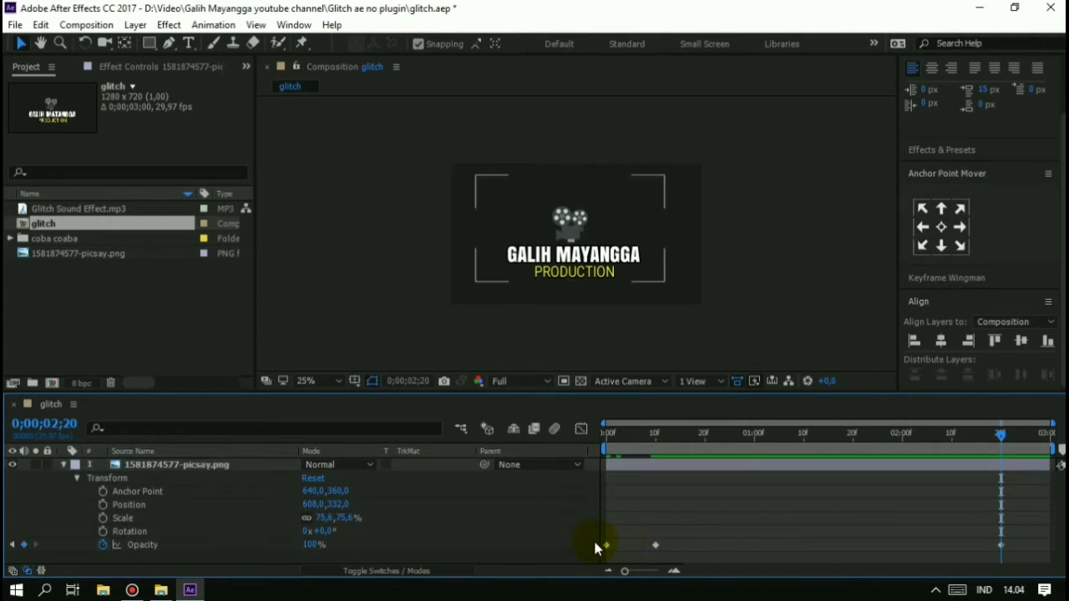
Copy the logo's first Opacity keyframe of 0% and paste it at 0;00;02;29.
left_click(608, 544)
mouse_move(609, 545)
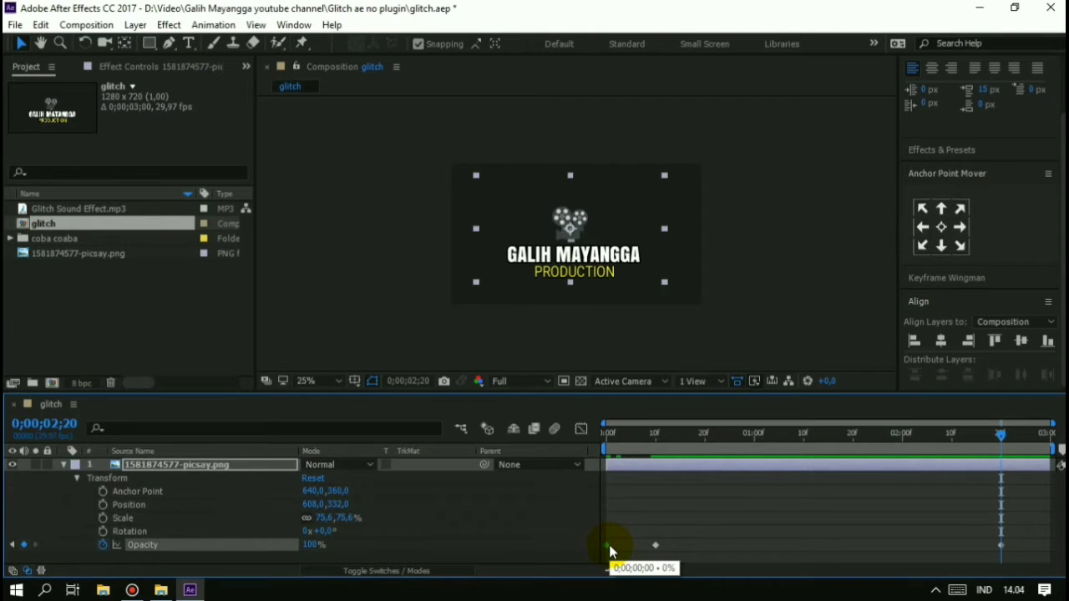
left_click(1044, 436)
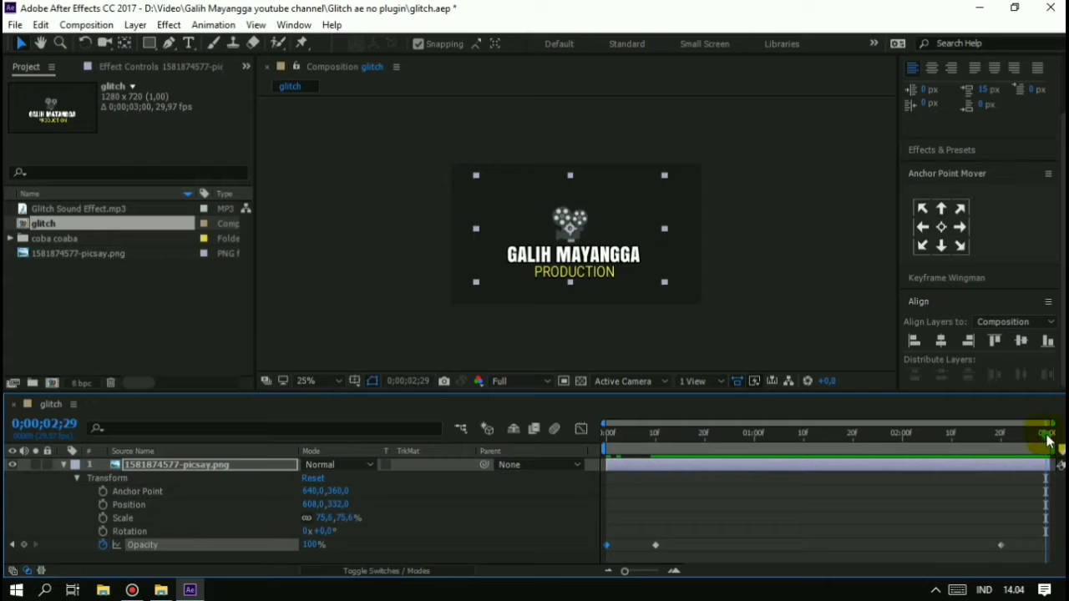
left_click(1046, 464)
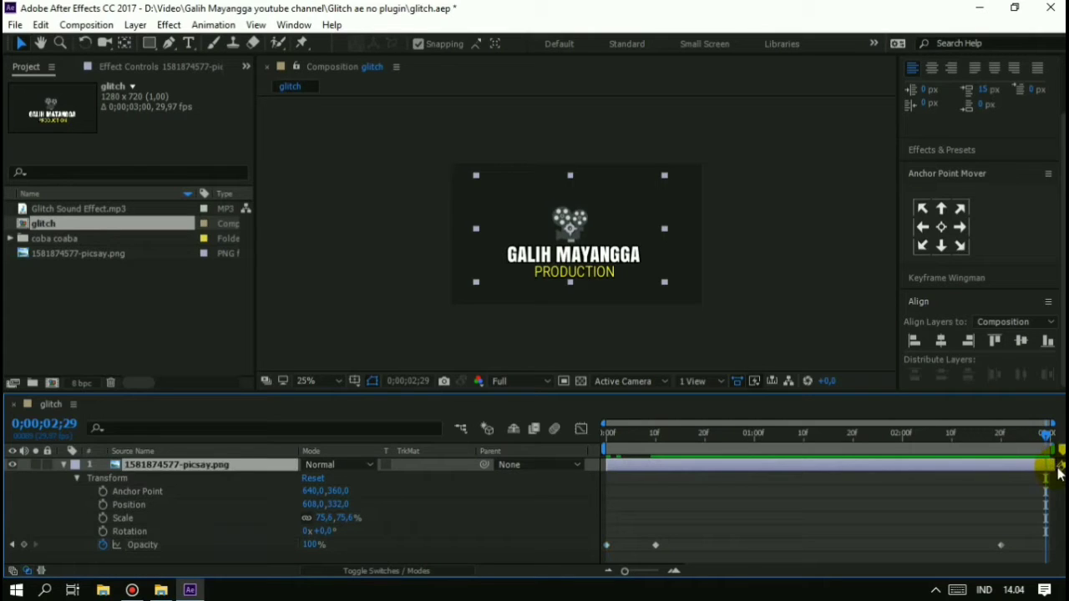
key("ctrl+v")
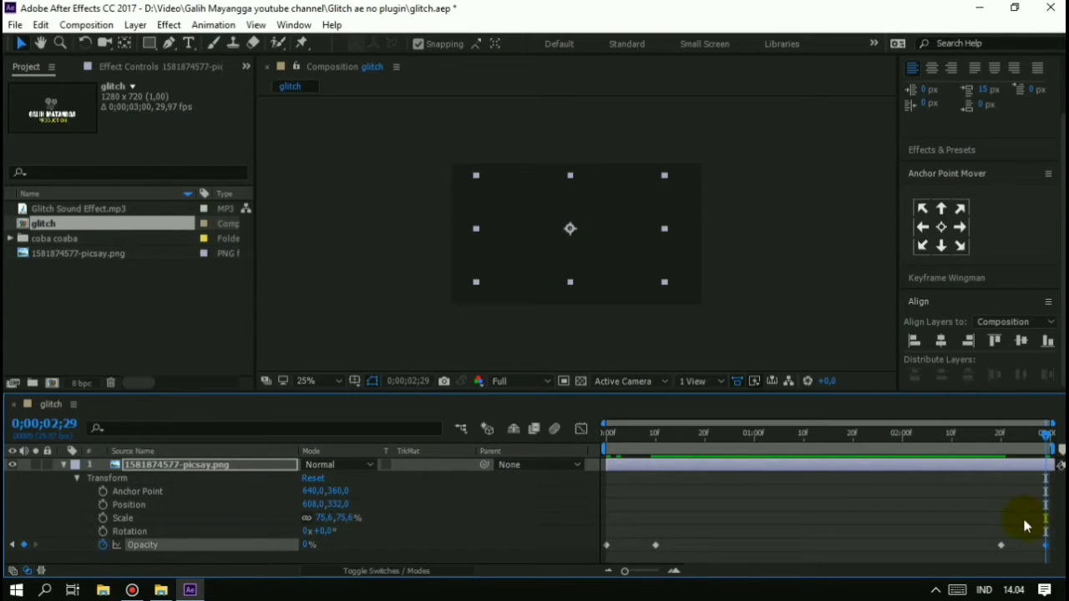
Preview the logo's fade-in and fade-out from the beginning of the composition.
left_click(955, 431)
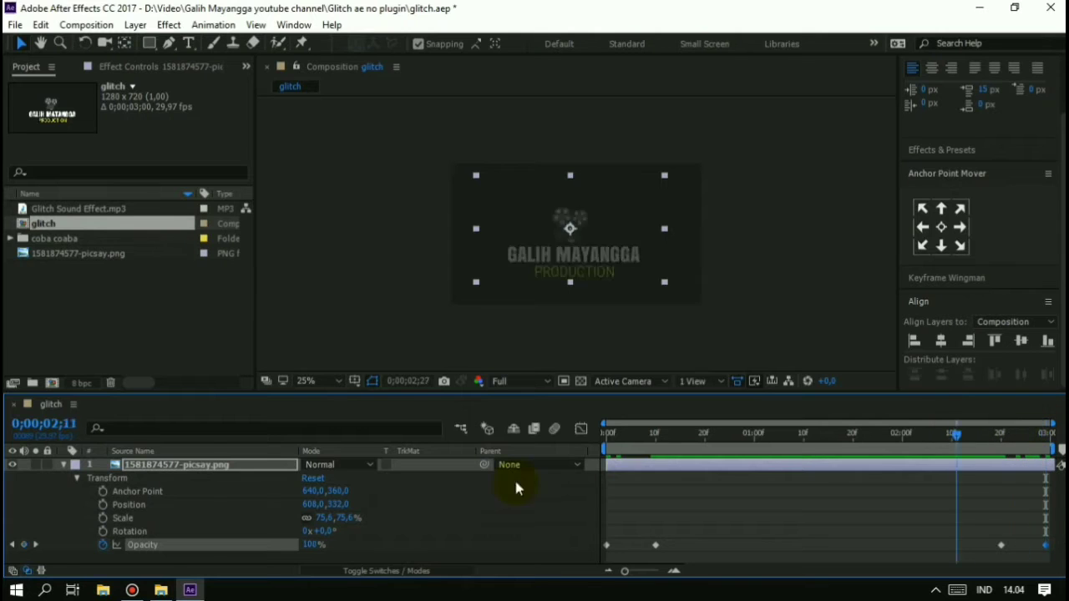
key("Home")
key("space")
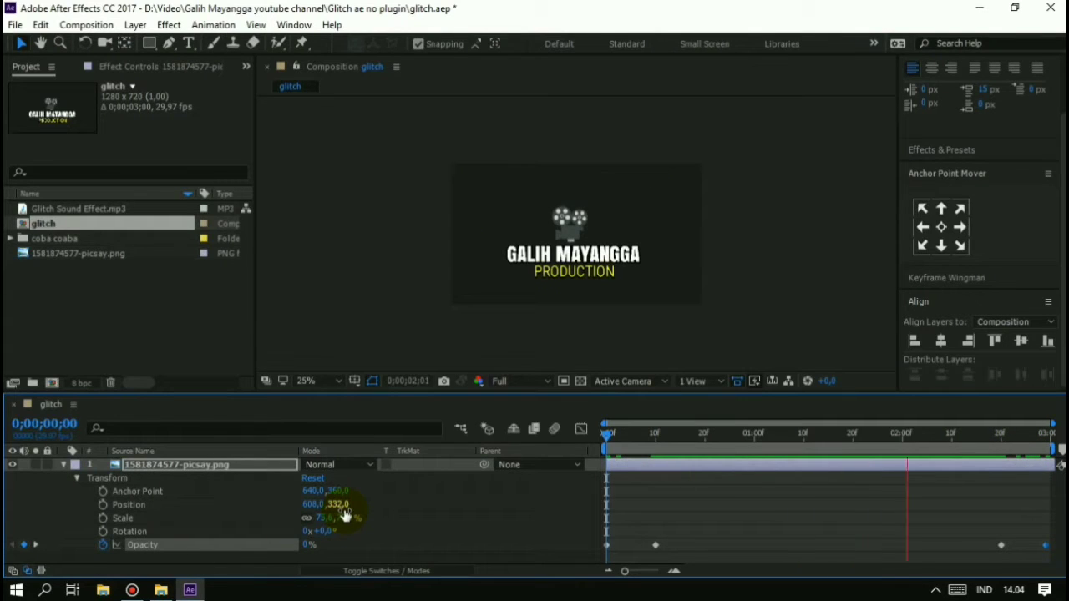
key("space")
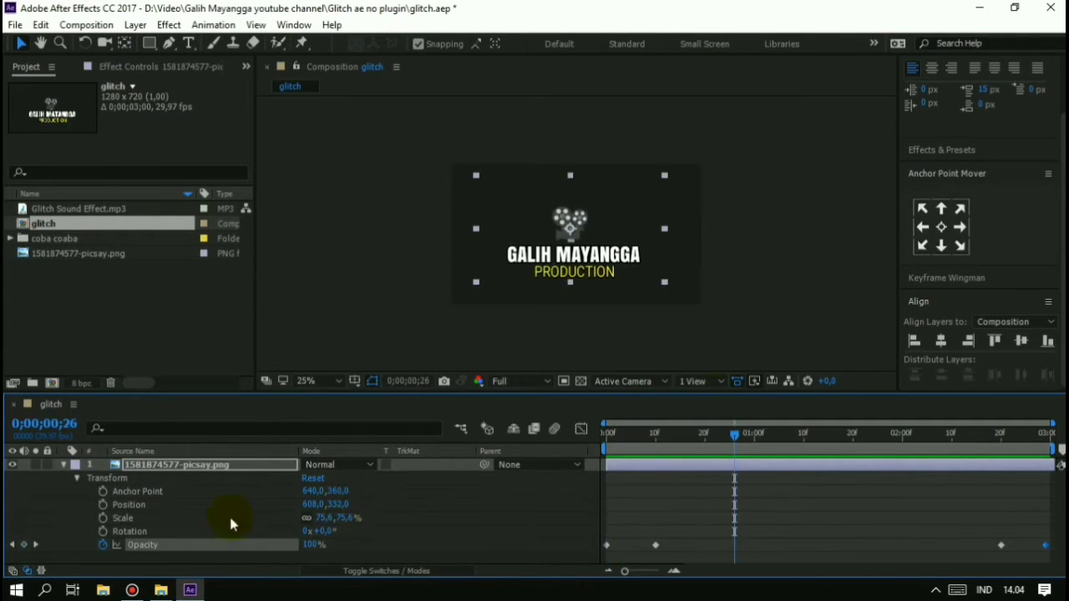
Pre-compose the logo layer as objek, moving all attributes into the new composition.
right_click(199, 459)
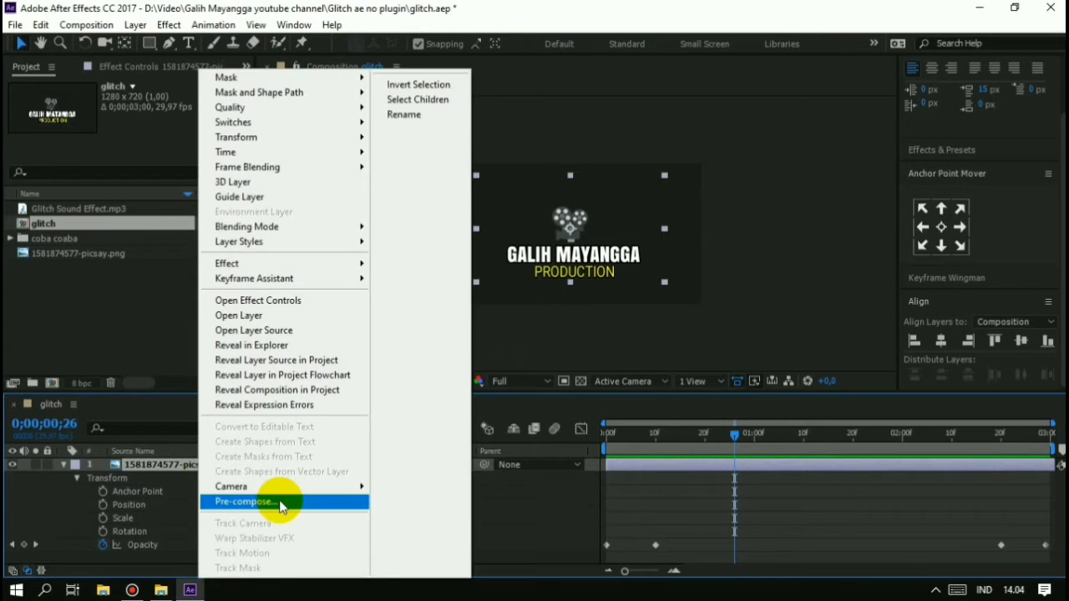
left_click(277, 500)
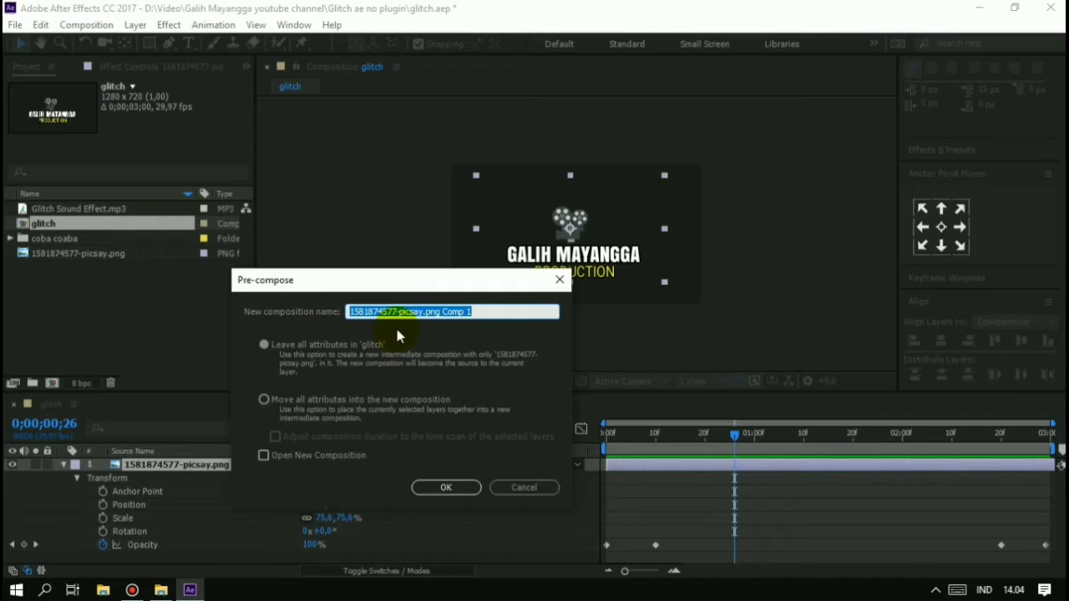
left_click(351, 400)
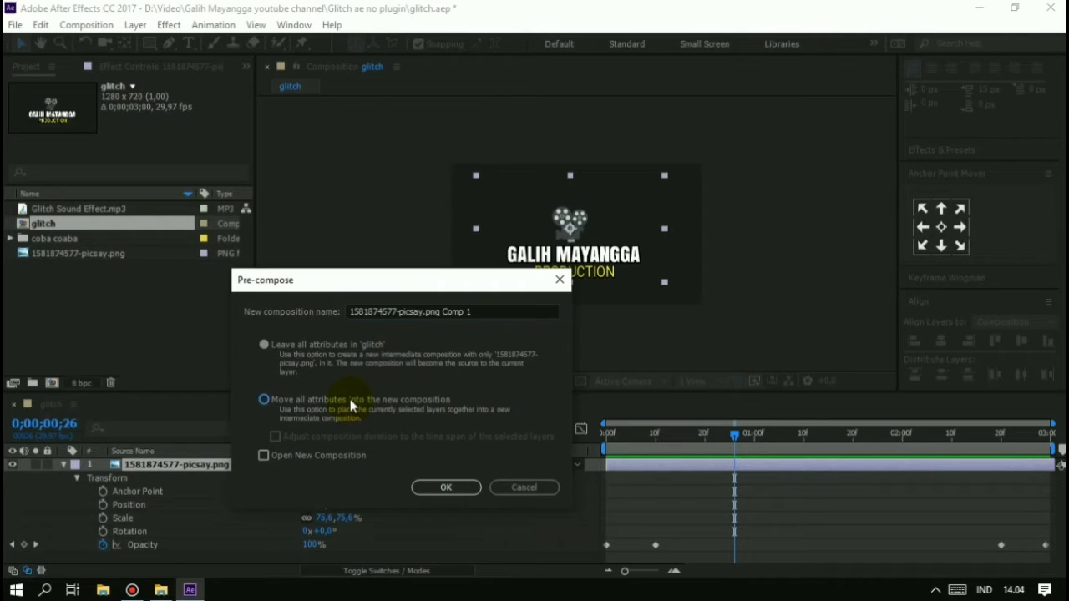
left_click(458, 311)
key("ctrl+a")
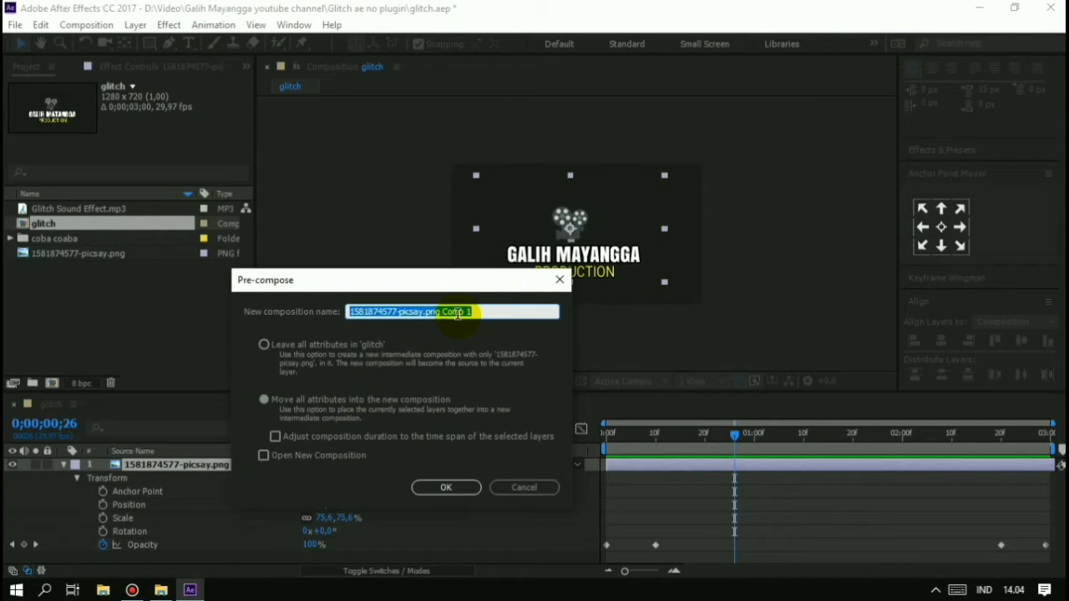
type("objek")
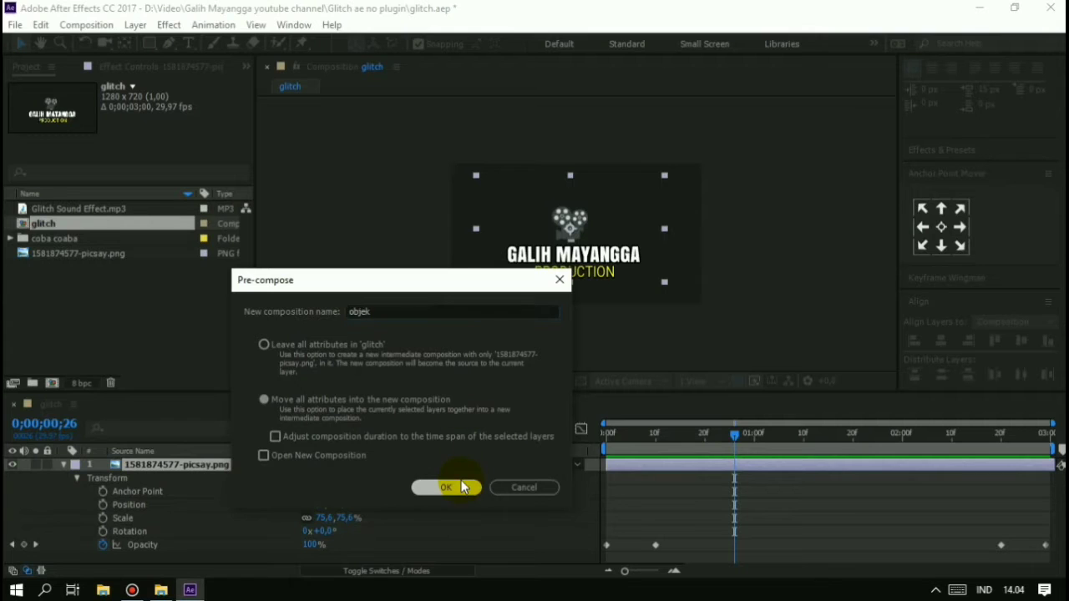
left_click(446, 487)
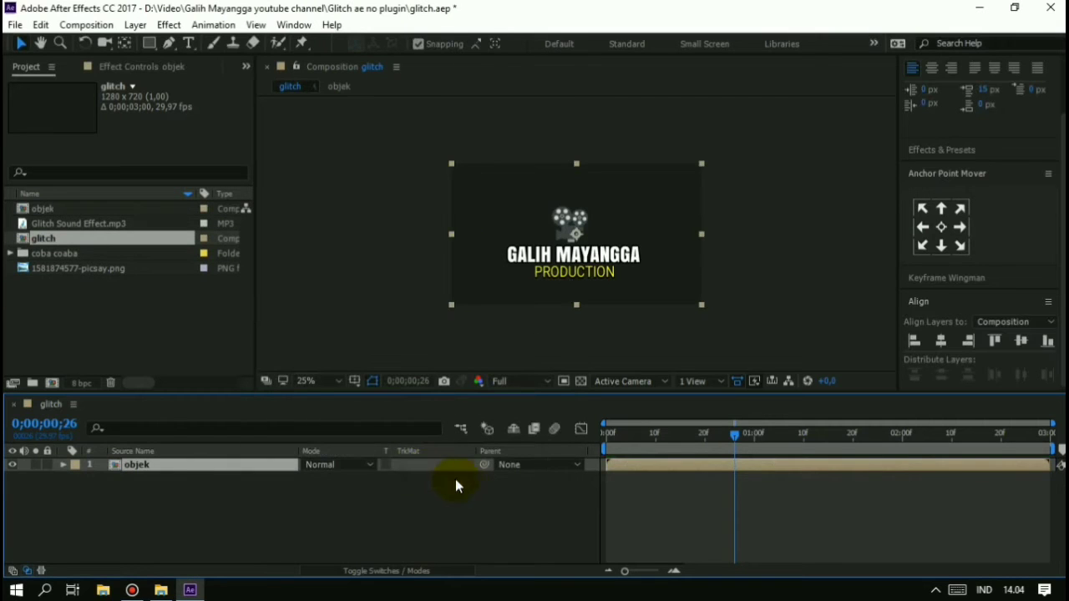
Check the contents of the objek composition and return to the start of the glitch composition.
double_click(158, 467)
double_click(44, 239)
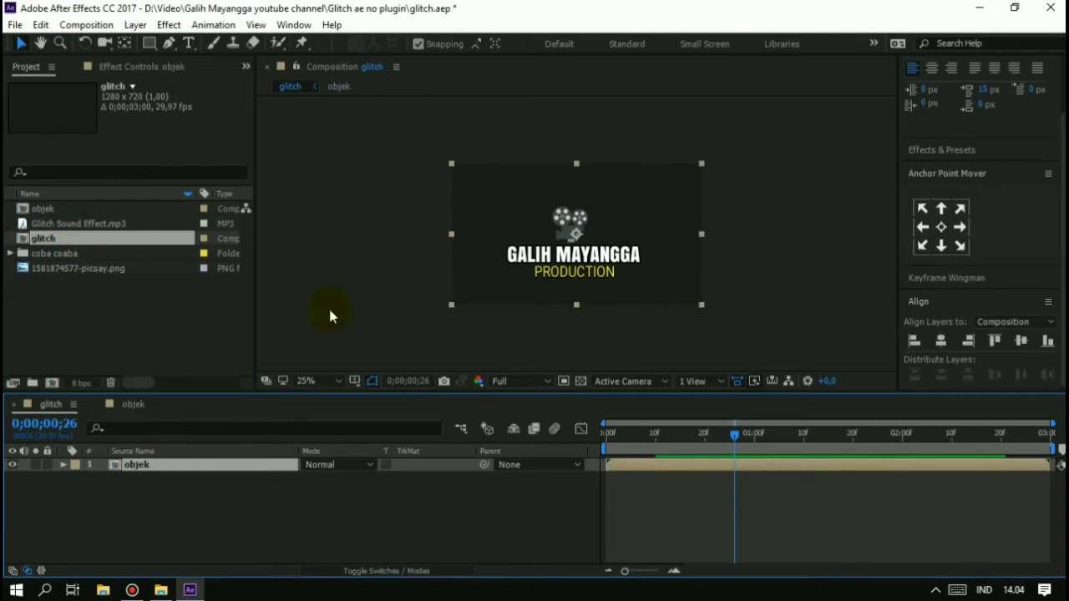
left_click_drag(720, 456, 526, 449)
Create a new 1280 x 720 composition named noise with a duration of 0;00;03;00.
left_click(198, 299)
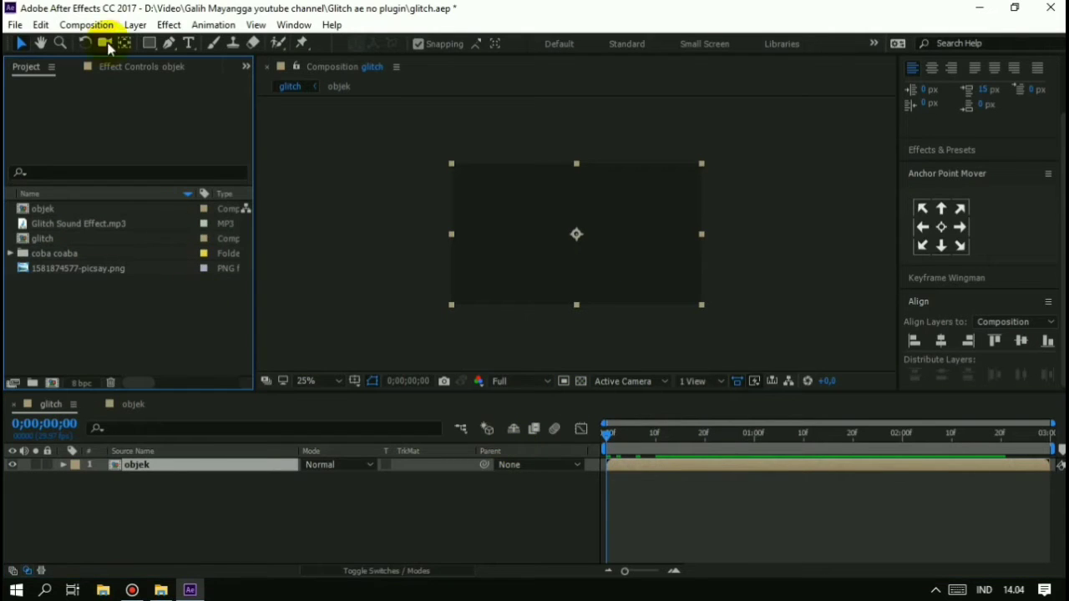
left_click(97, 25)
left_click(103, 42)
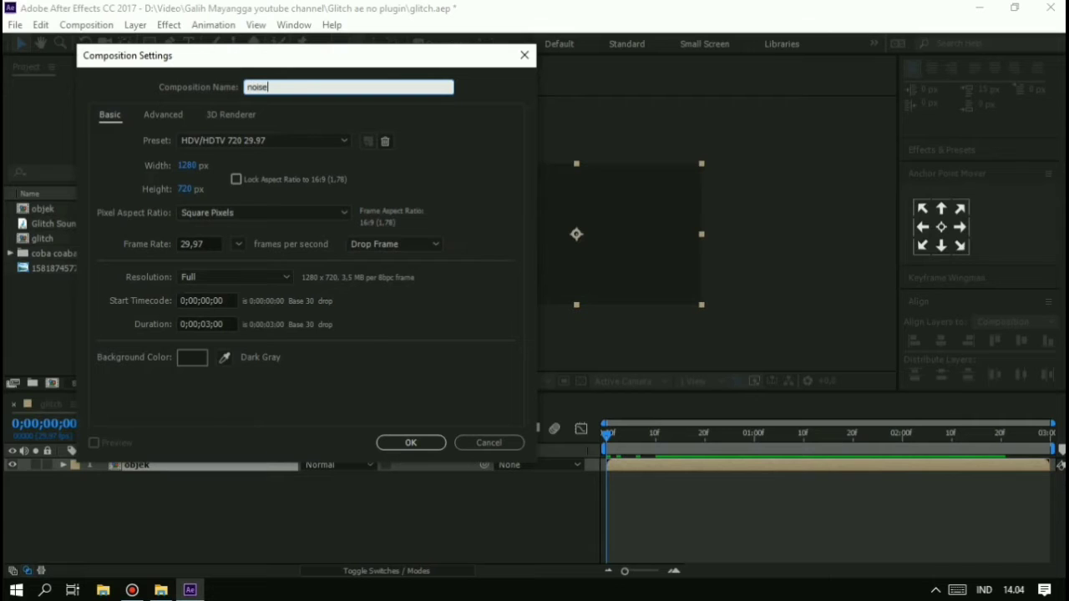
left_click(411, 443)
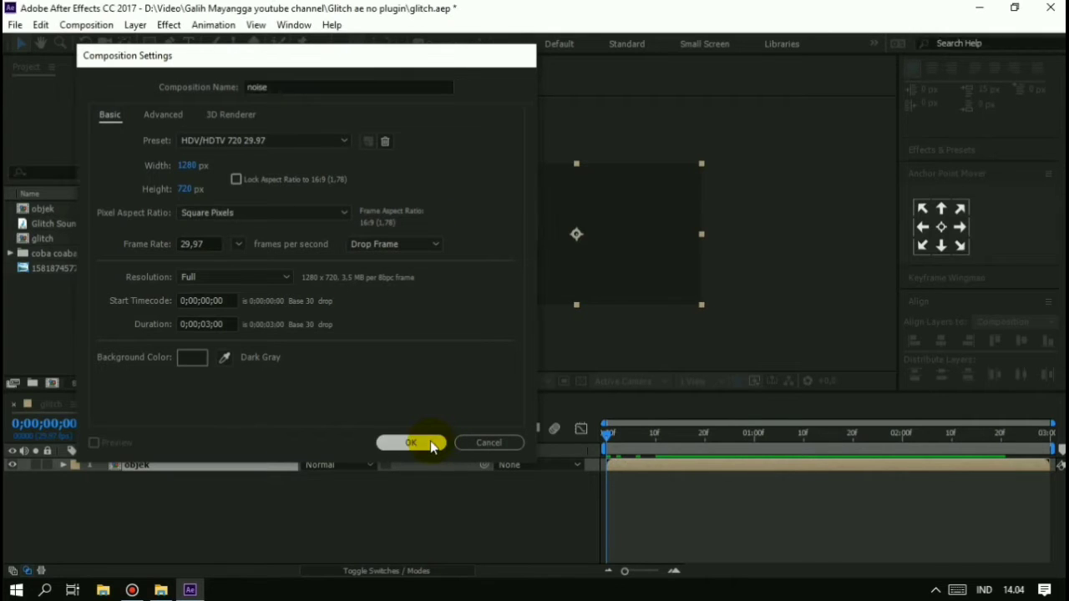
Add a 1280 x 720 px pale blue solid layer to the noise composition.
right_click(305, 501)
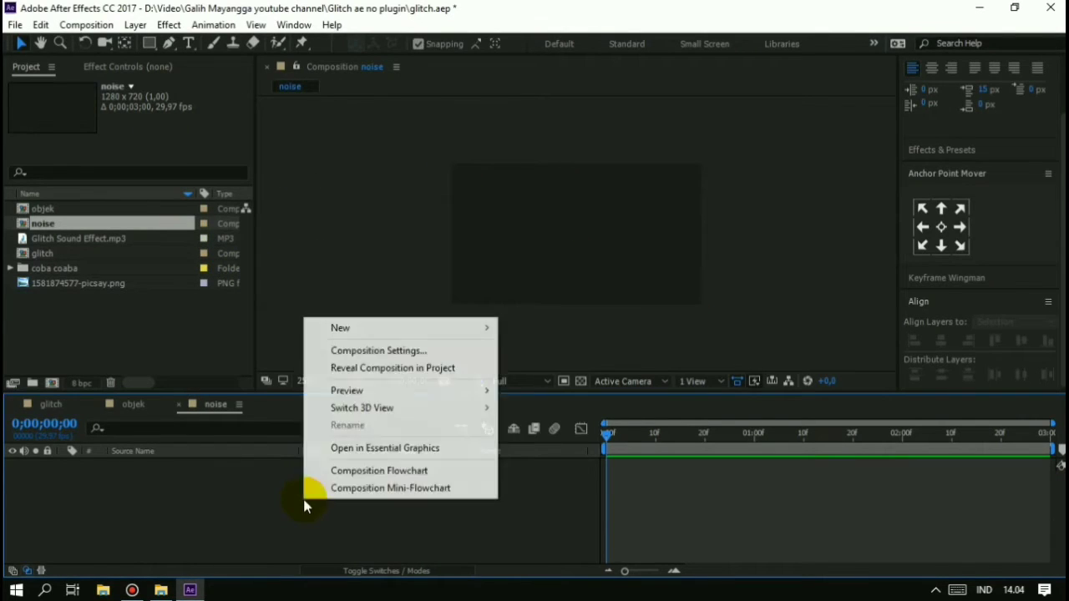
mouse_move(459, 327)
left_click(534, 366)
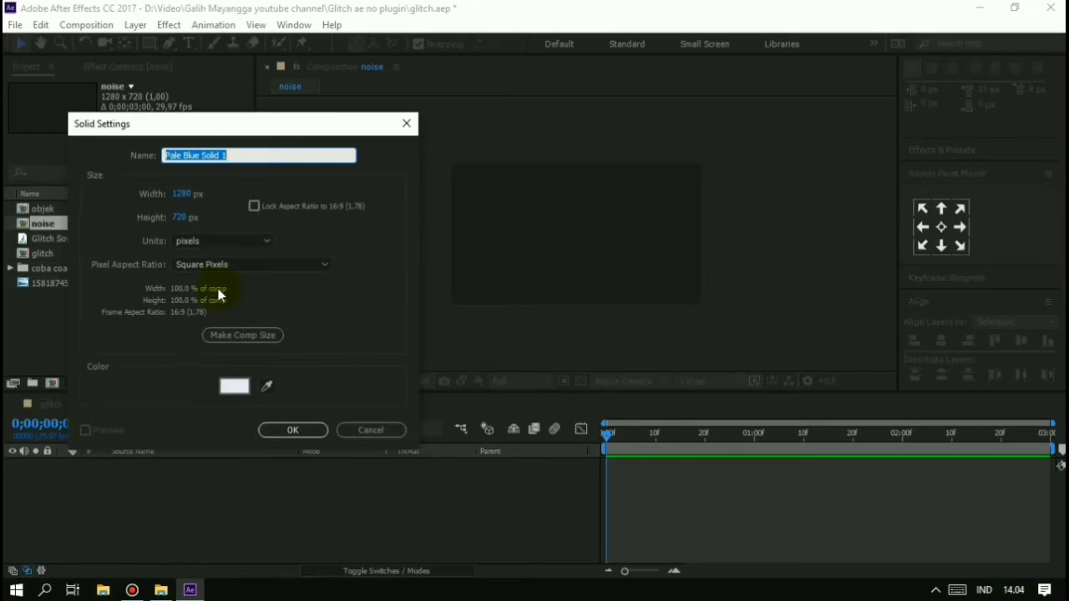
left_click(283, 428)
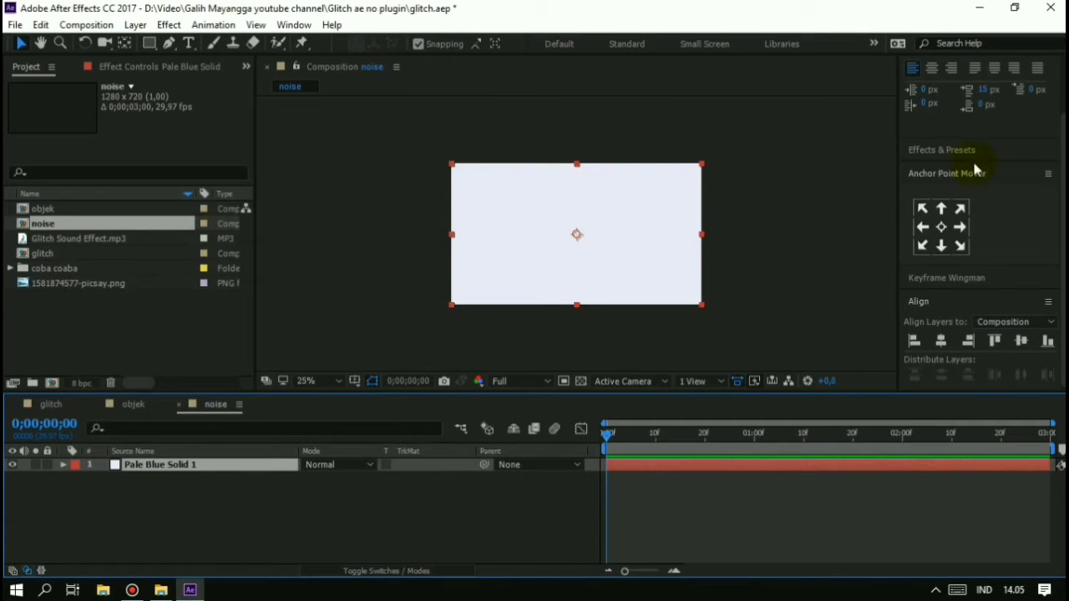
Find the Fractal Noise effect and apply it to the pale blue solid in the noise composition.
scroll(1030, 87, "up", 3)
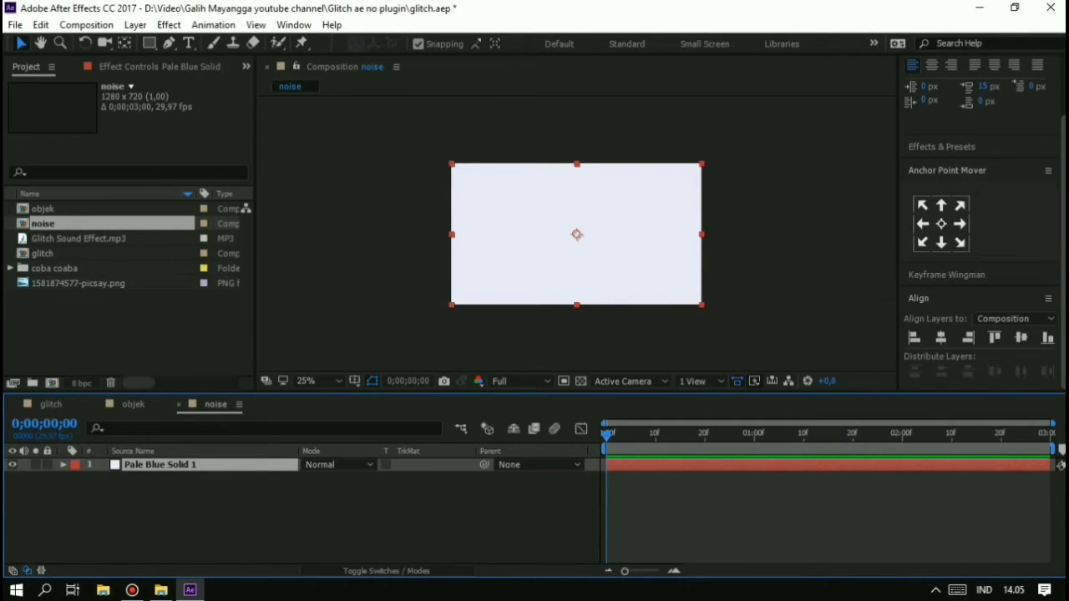
left_click(969, 218)
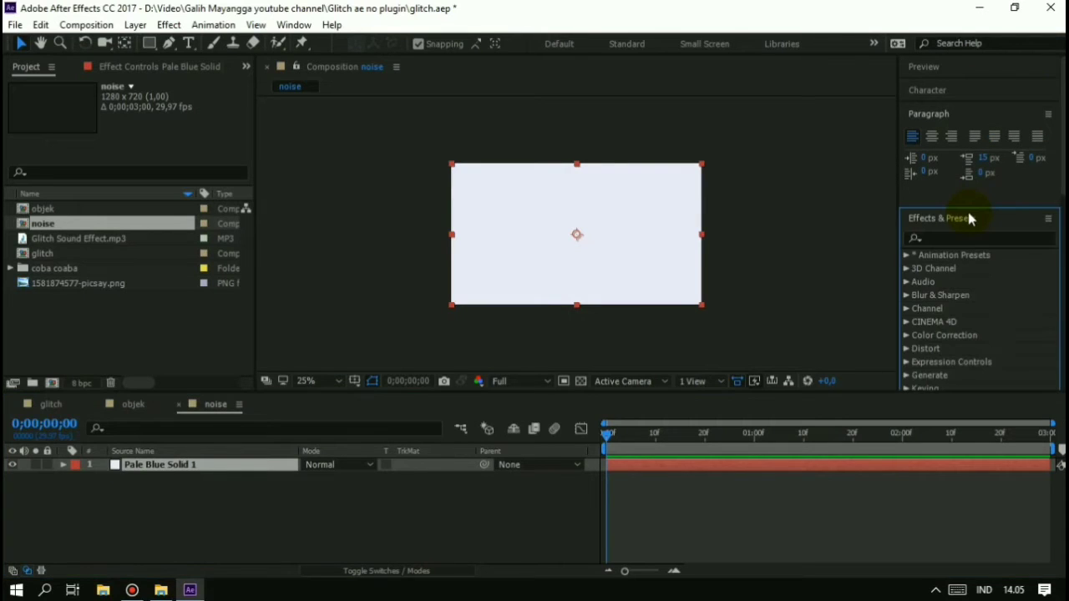
left_click(950, 237)
type("fract")
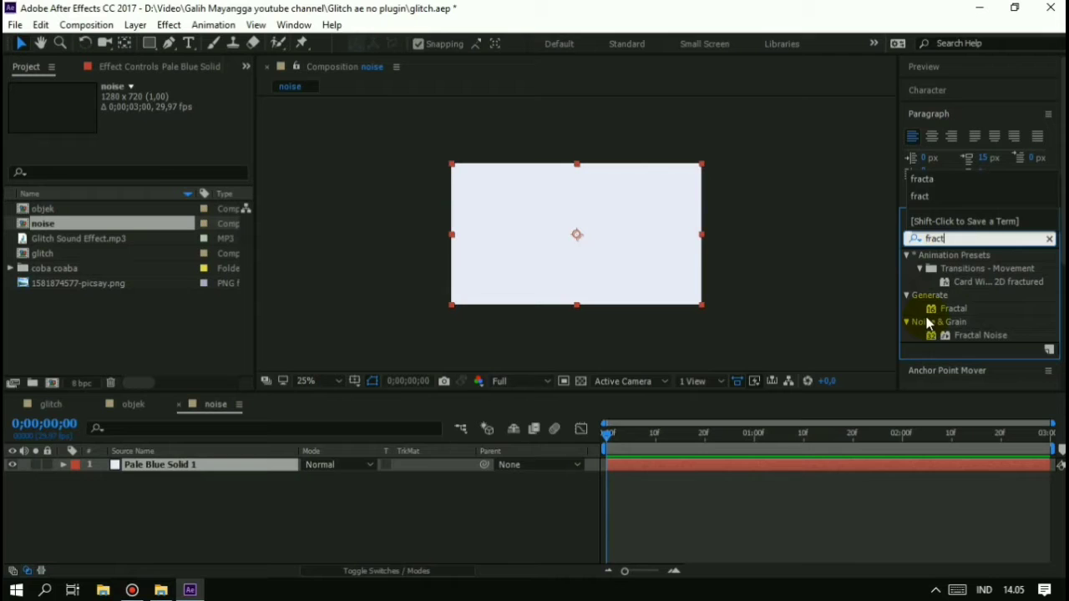
left_click_drag(981, 335, 557, 258)
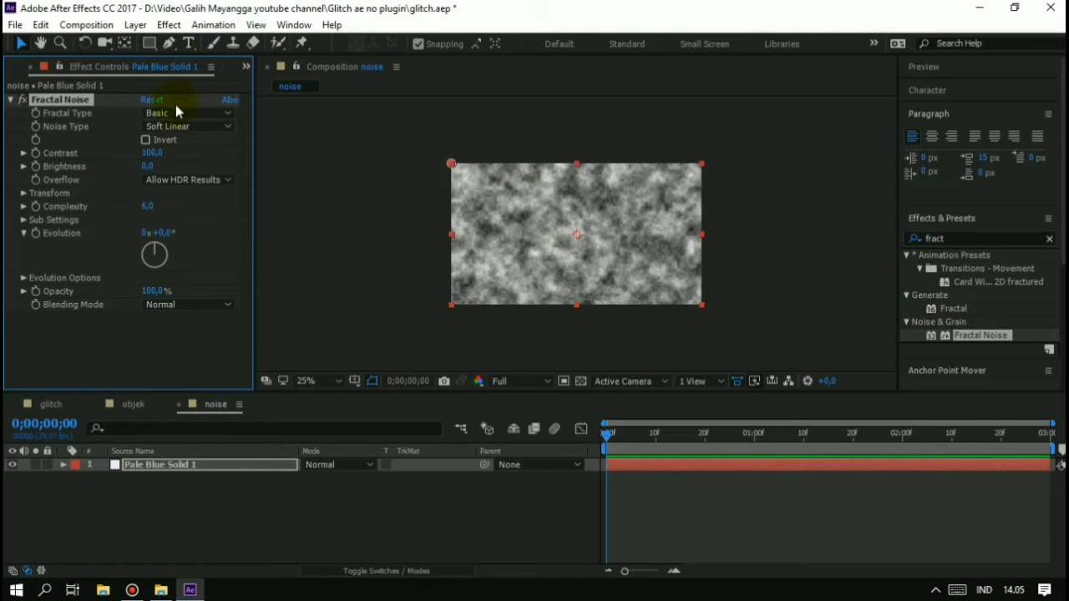
Review the available fractal types, keep Basic, and set the Fractal Noise noise type to Block.
left_click(178, 113)
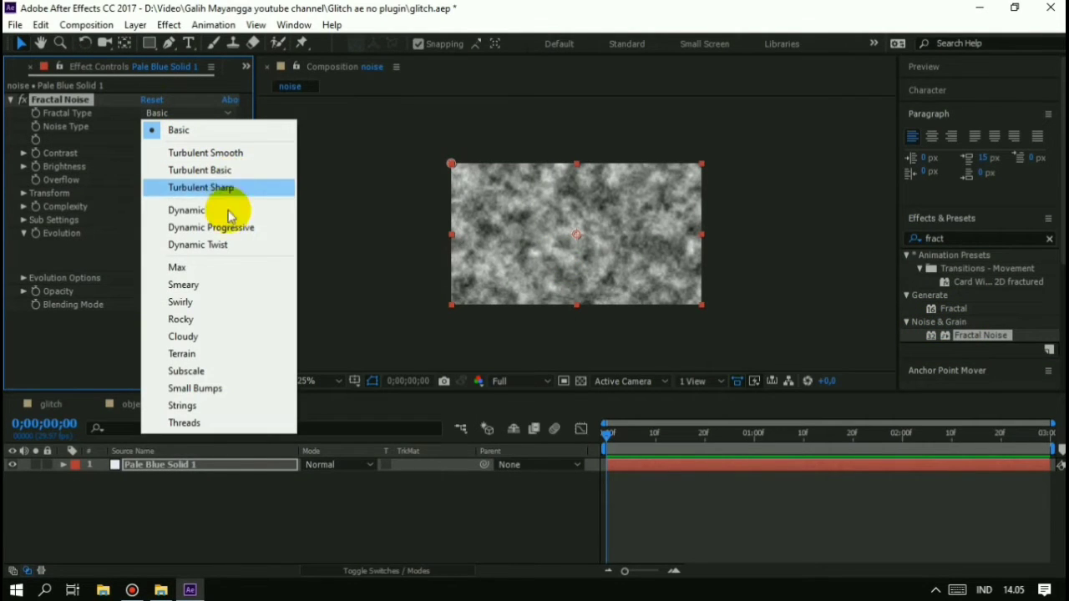
left_click(177, 123)
left_click(190, 126)
left_click(199, 144)
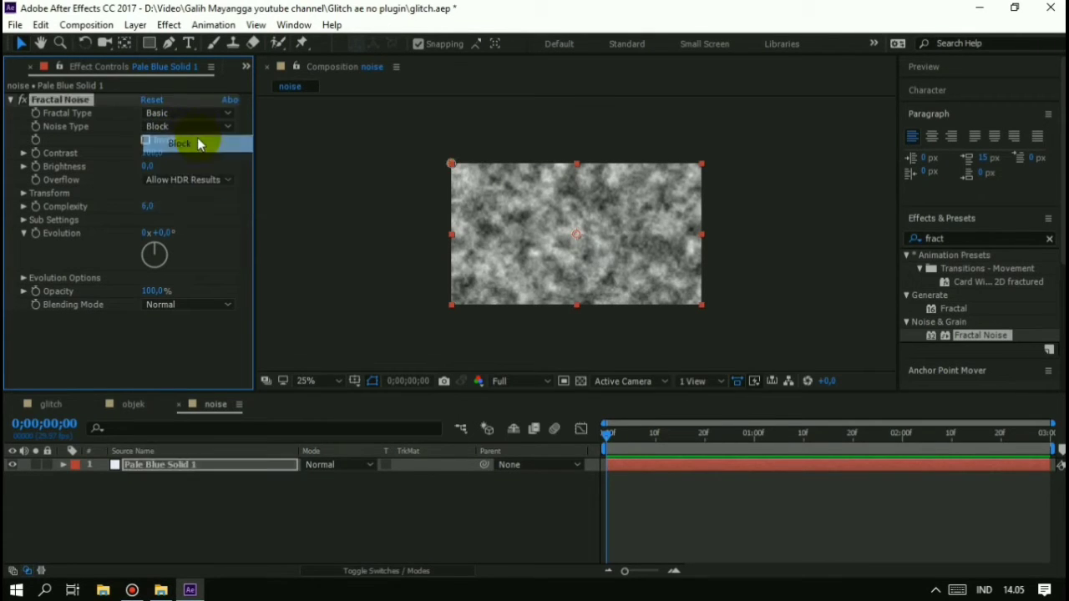
Examine the Transform, Complexity, Sub Settings and Evolution Options properties of the Fractal Noise effect.
left_click(23, 193)
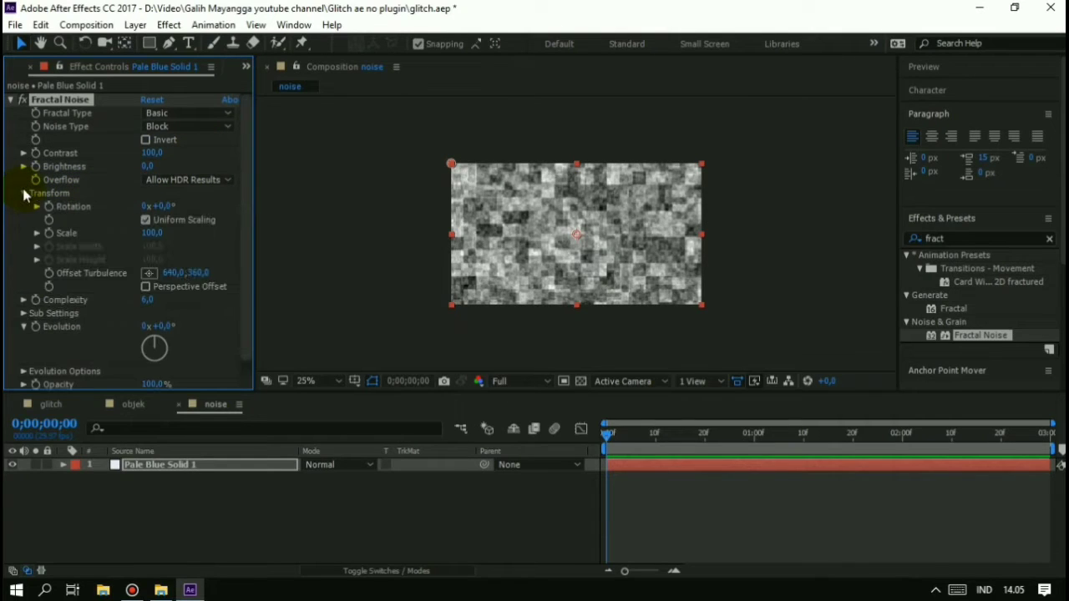
left_click(24, 193)
left_click(23, 206)
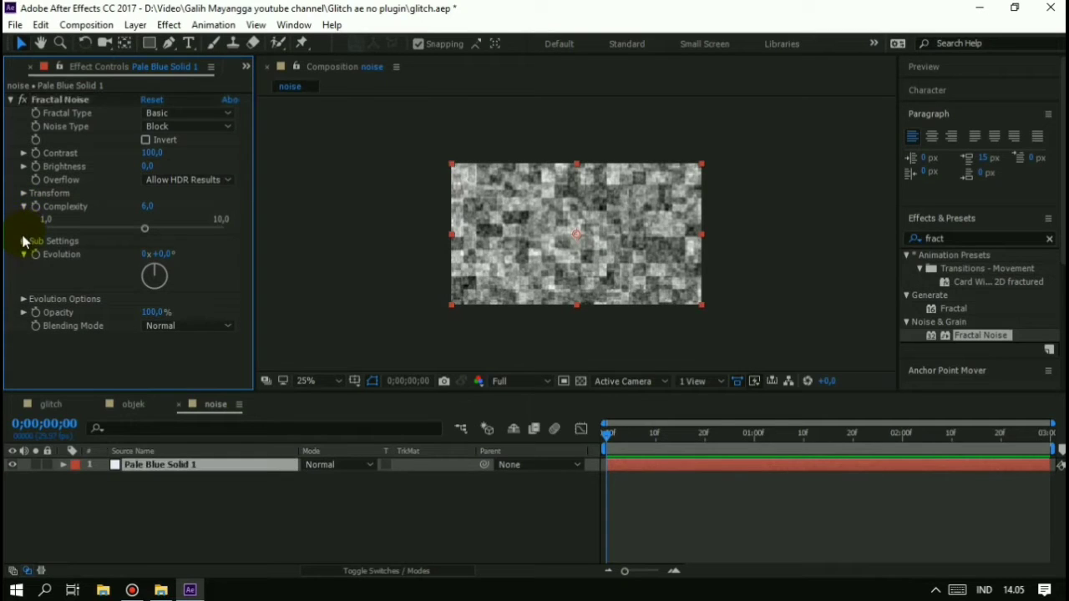
left_click(24, 242)
left_click(25, 242)
left_click(23, 193)
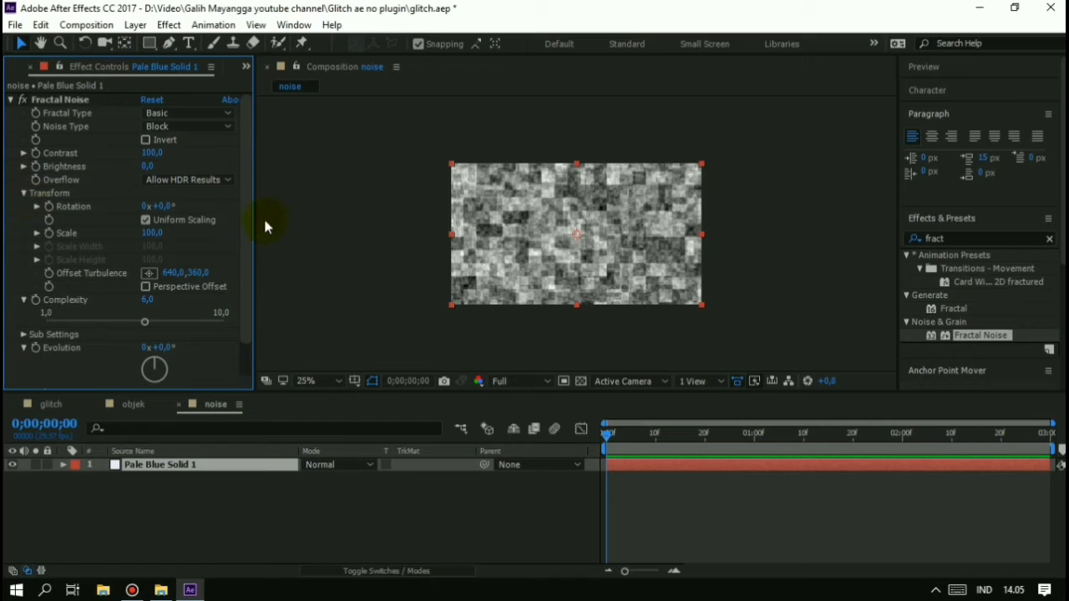
left_click_drag(246, 220, 245, 326)
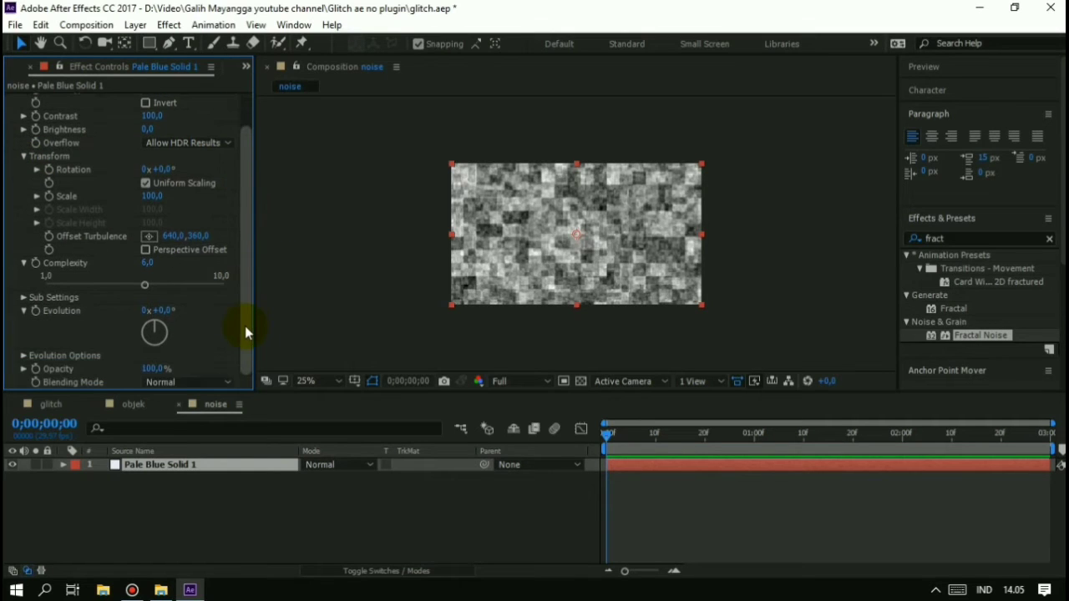
left_click(24, 357)
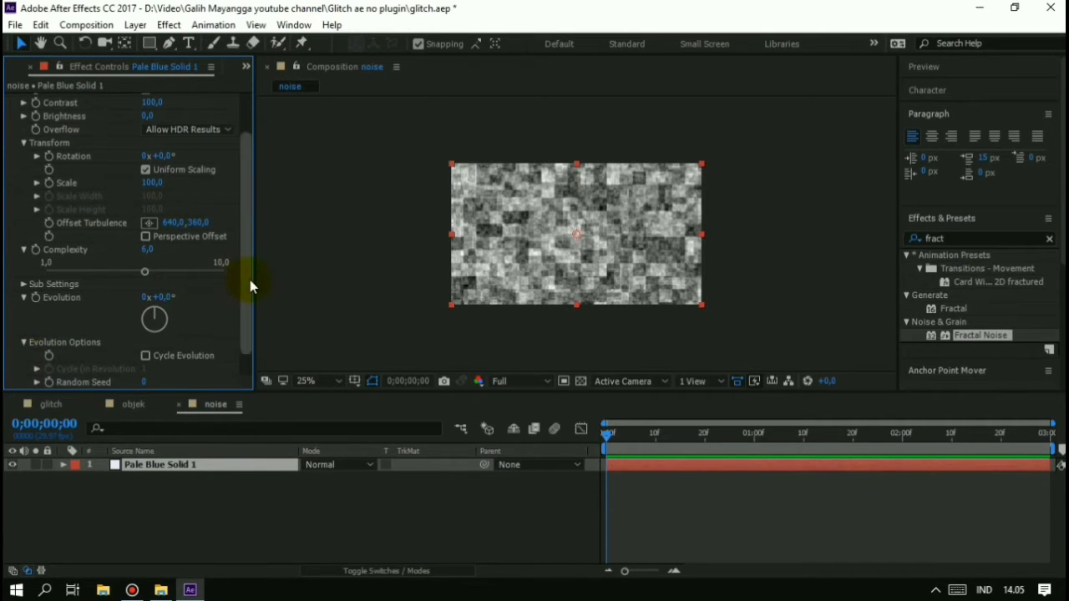
left_click_drag(250, 278, 247, 237)
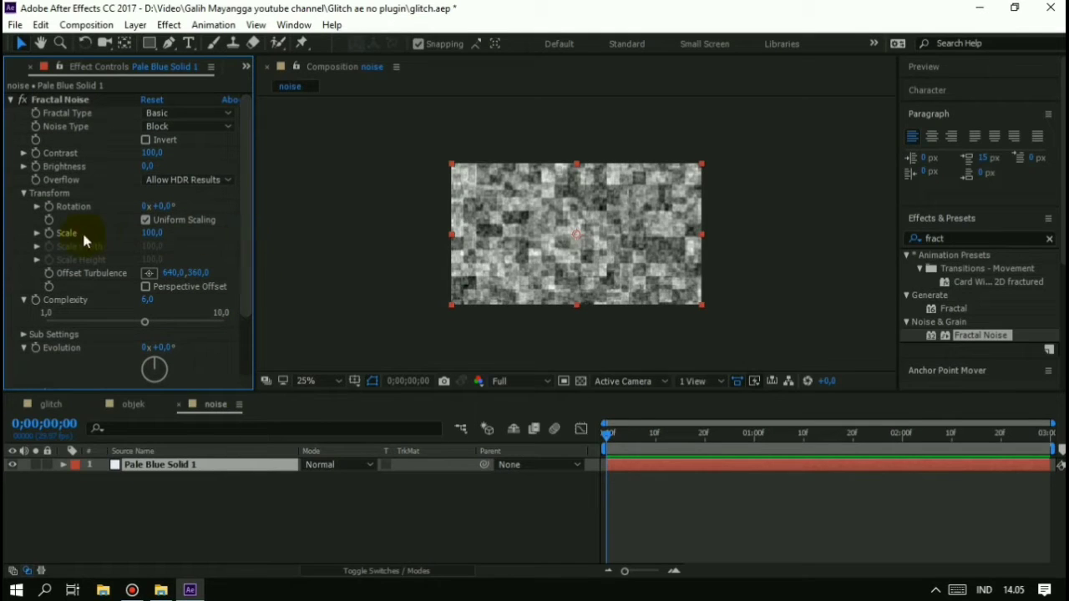
Disable Uniform Scaling for the Fractal Noise effect, with the Scale Width and Scale Height sliders expanded.
left_click(37, 234)
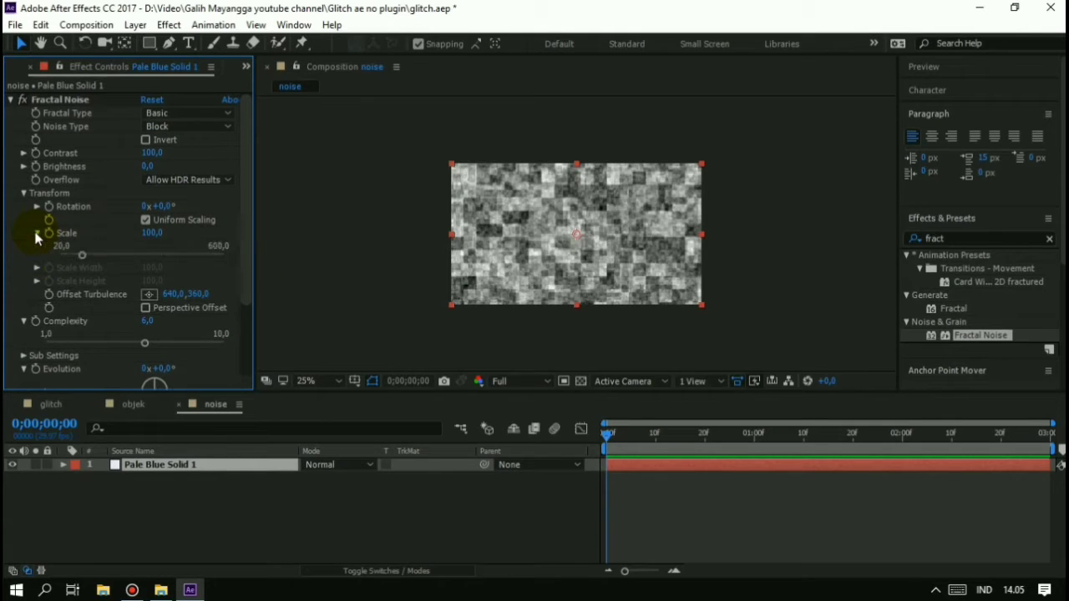
left_click(36, 268)
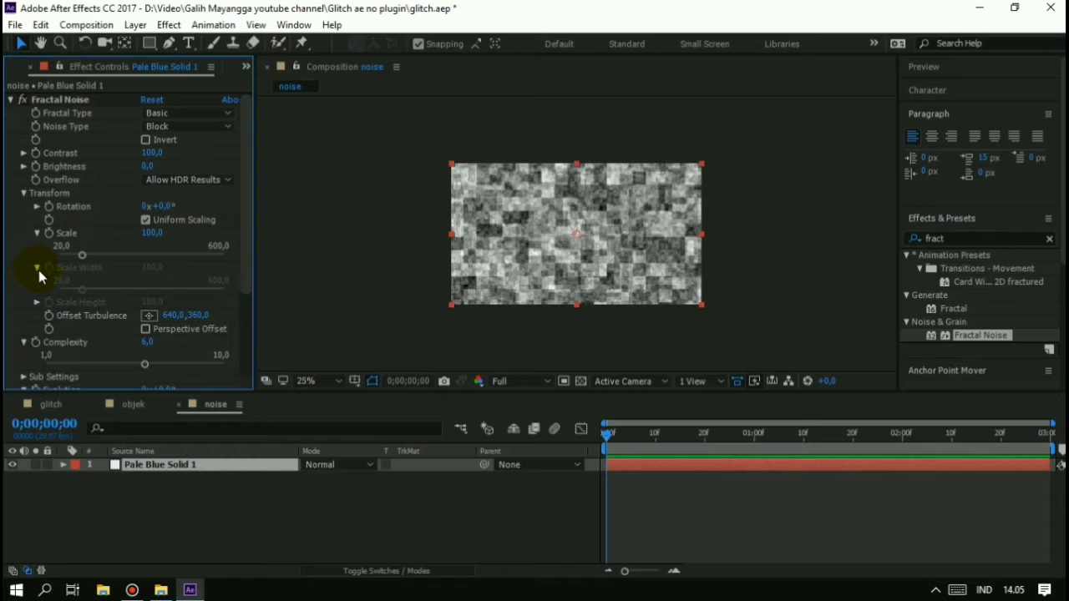
scroll(19, 349, "down", 3)
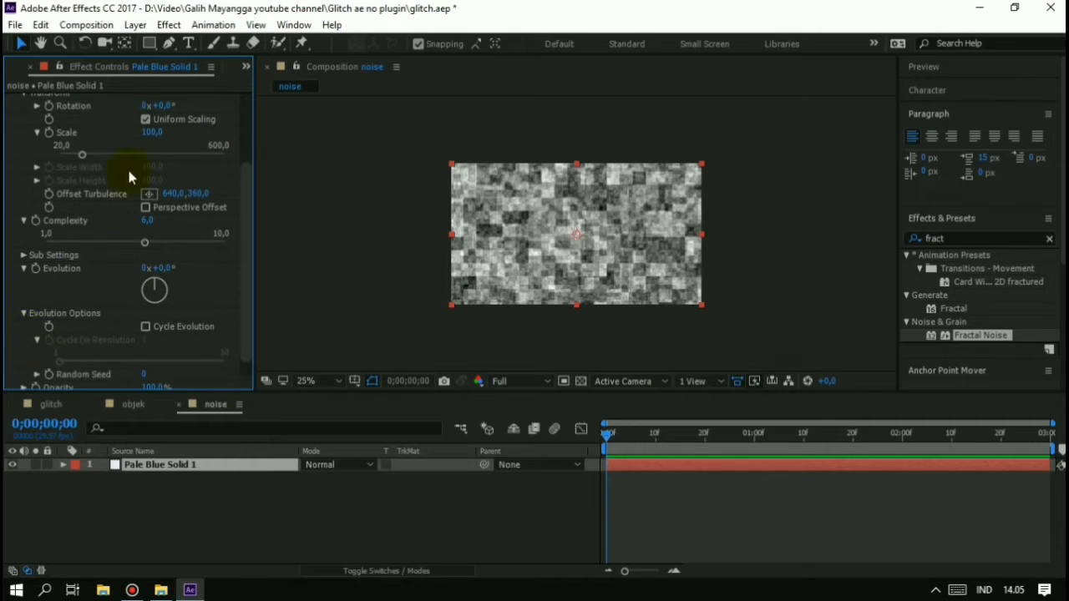
left_click_drag(251, 239, 253, 198)
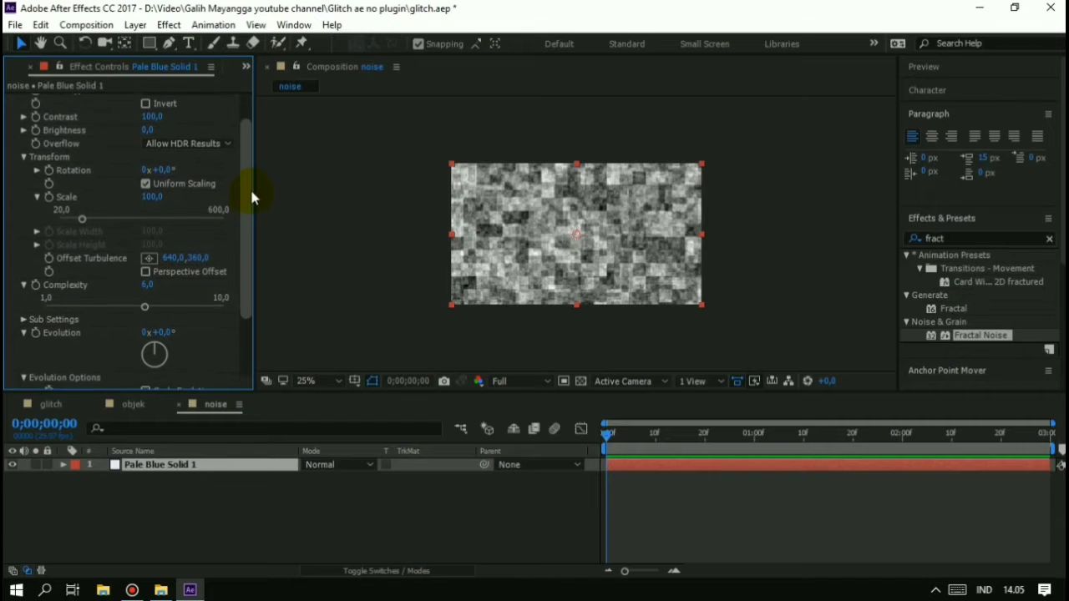
left_click(36, 233)
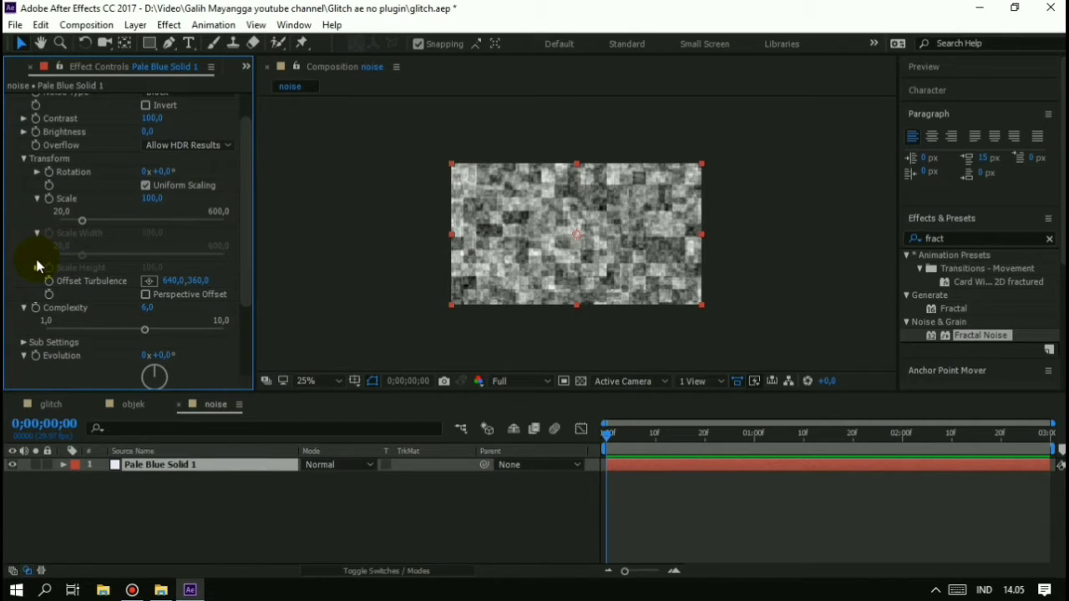
left_click(37, 267)
left_click(37, 266)
left_click(145, 186)
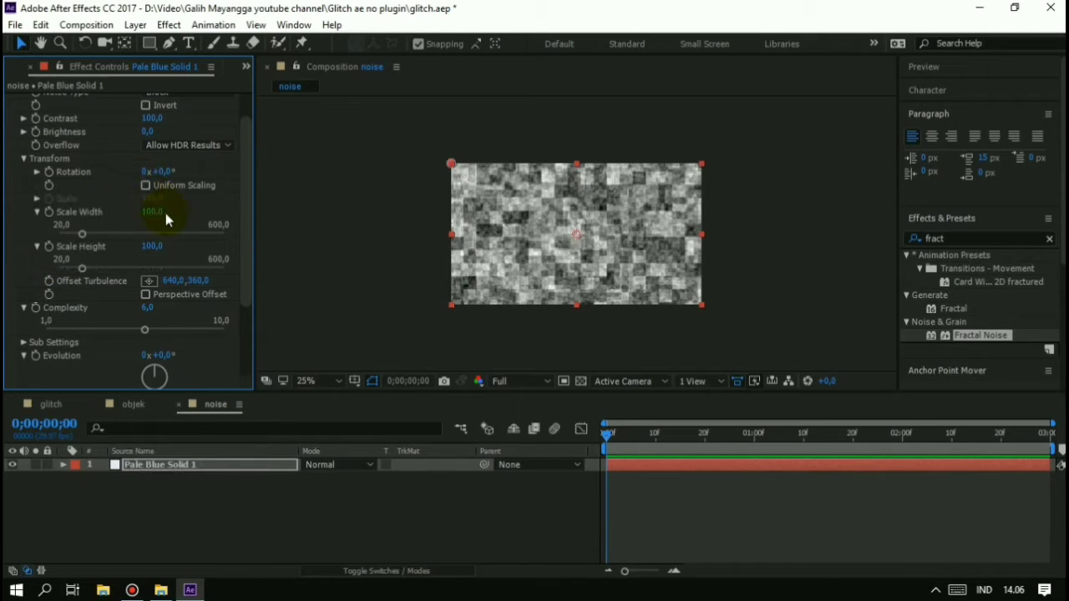
left_click(24, 308)
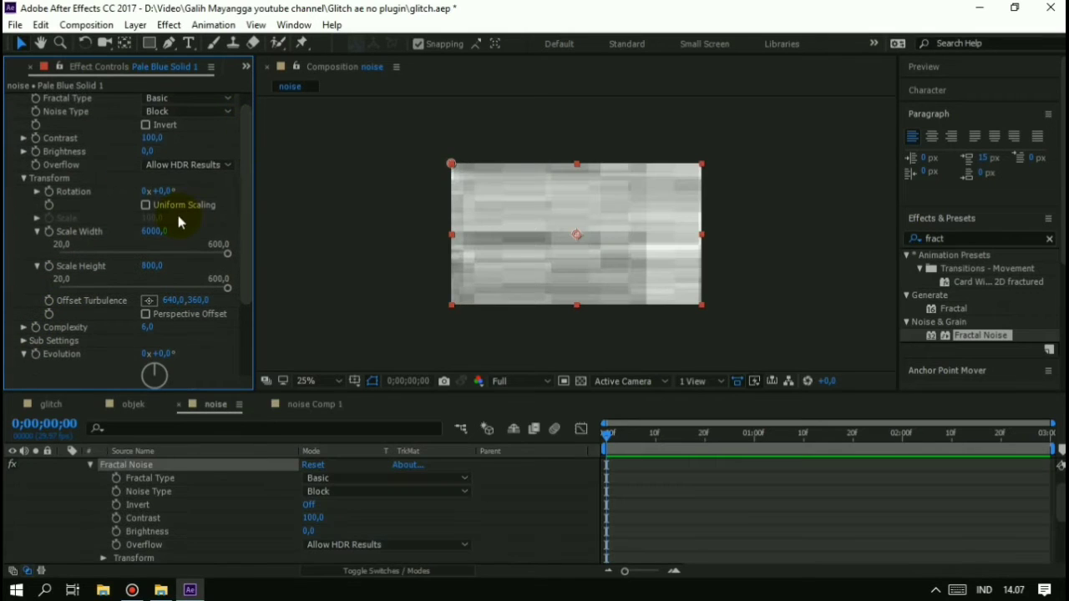
Set the Fractal Noise Scale Width to 3000, Contrast to 103 and Brightness to -38.
left_click(163, 231)
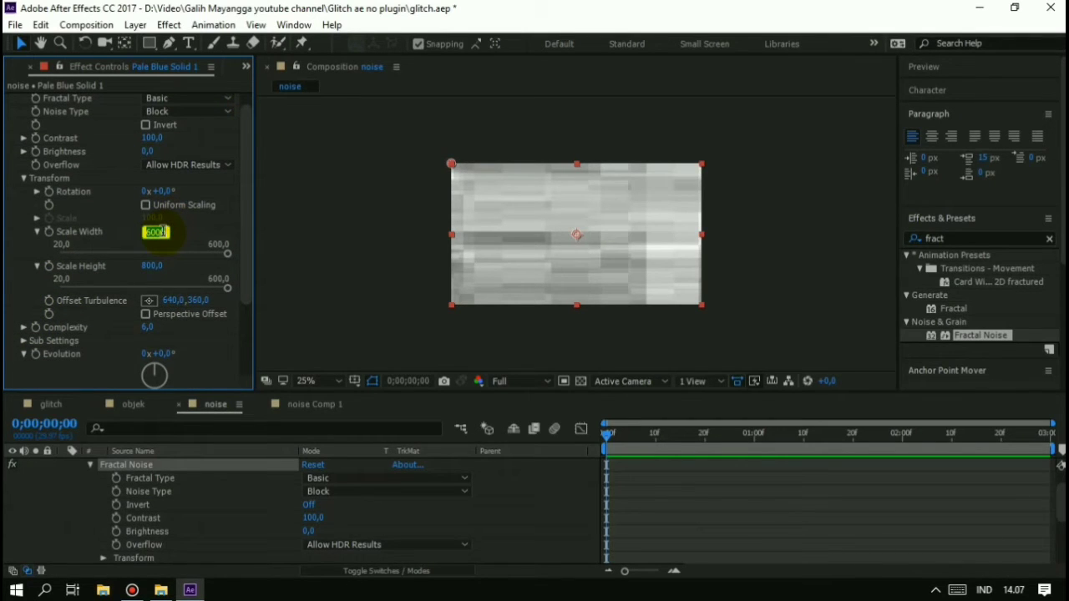
type("8")
type("000")
key("Return")
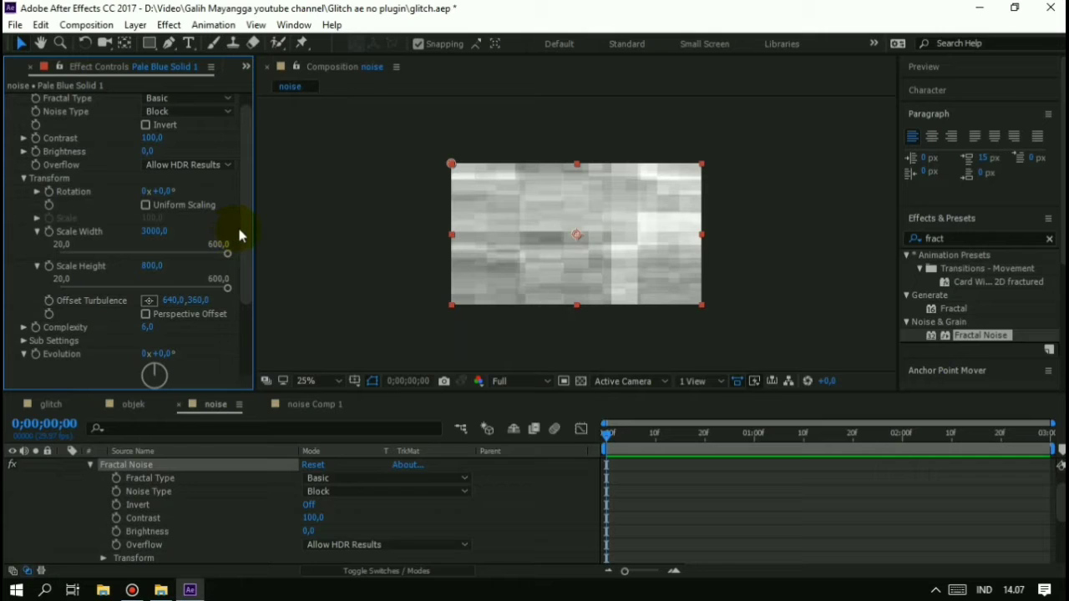
scroll(243, 217, "up", 1)
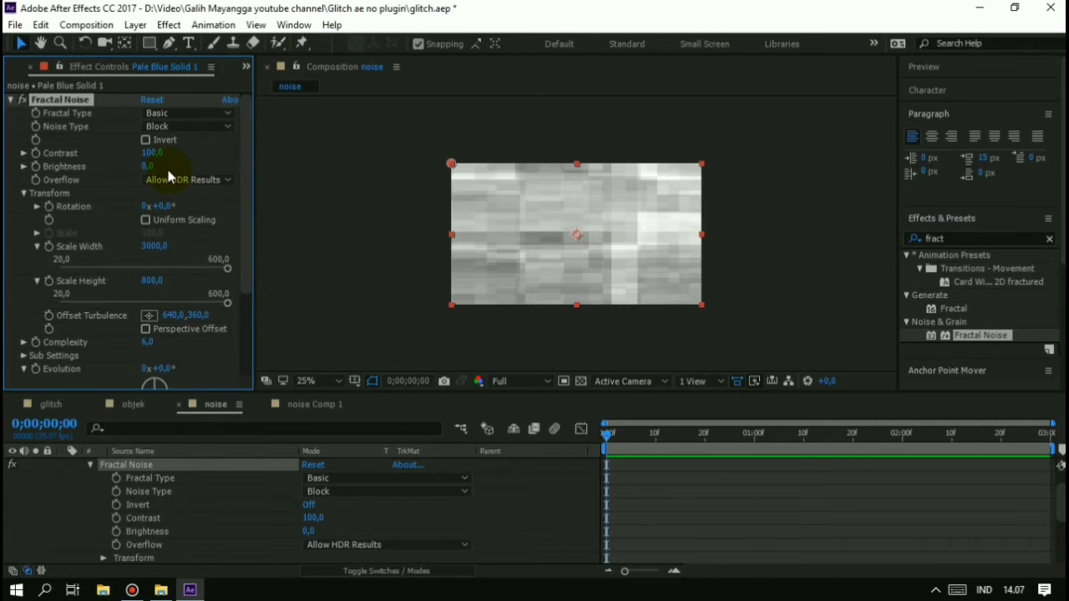
mouse_move(149, 166)
left_mouse_down()
mouse_move(118, 159)
mouse_move(170, 153)
mouse_move(126, 159)
mouse_move(144, 151)
mouse_move(149, 166)
mouse_move(172, 171)
mouse_move(143, 167)
left_mouse_up()
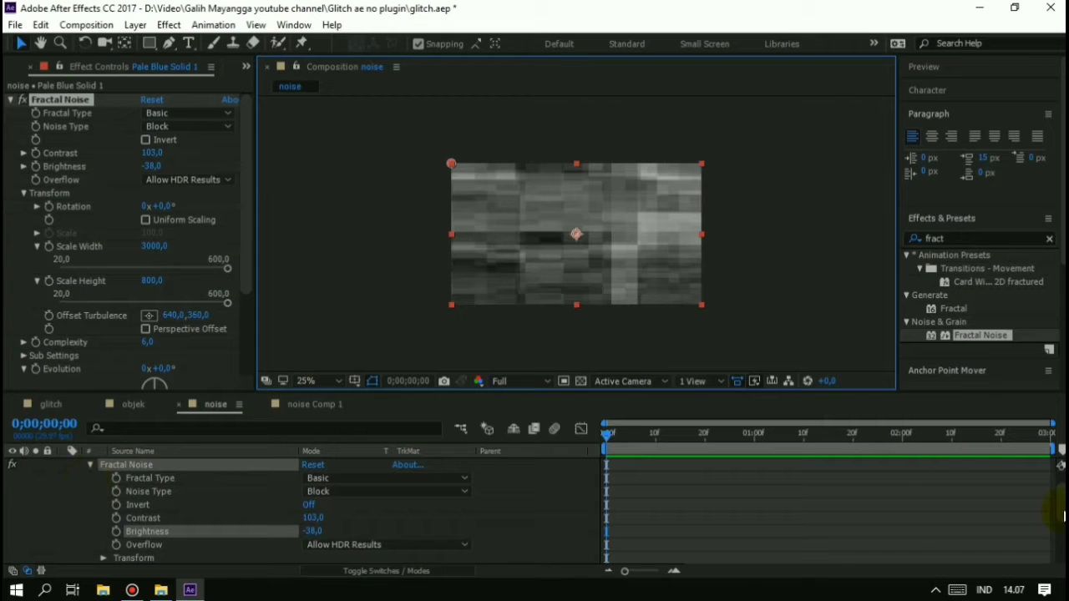
Add the expression time*300 to the Fractal Noise Evolution property and preview the noise animation.
scroll(1062, 516, "down", 5)
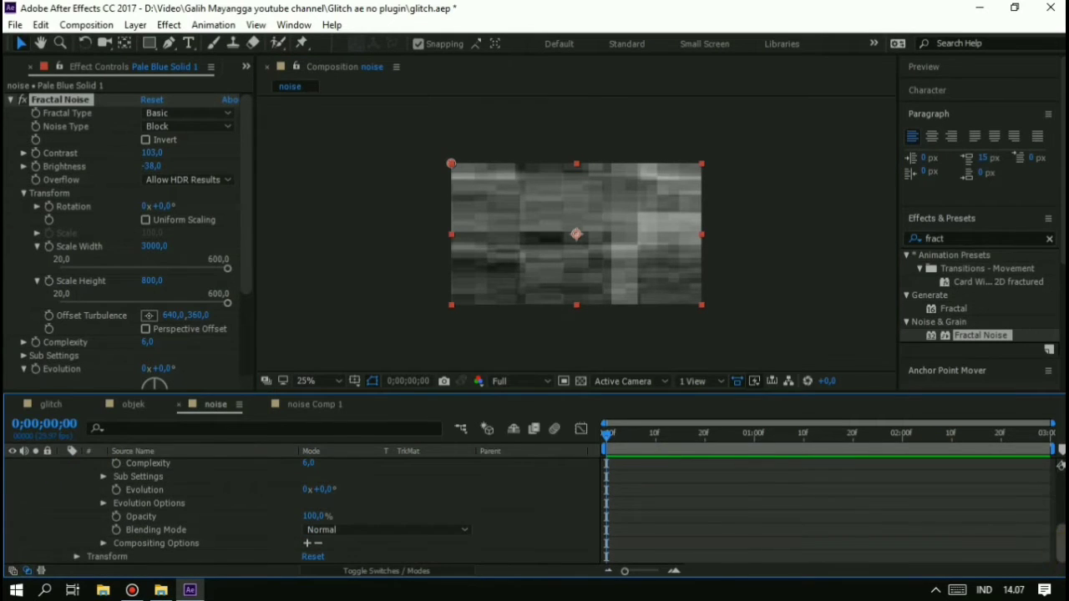
scroll(1060, 511, "up", 4)
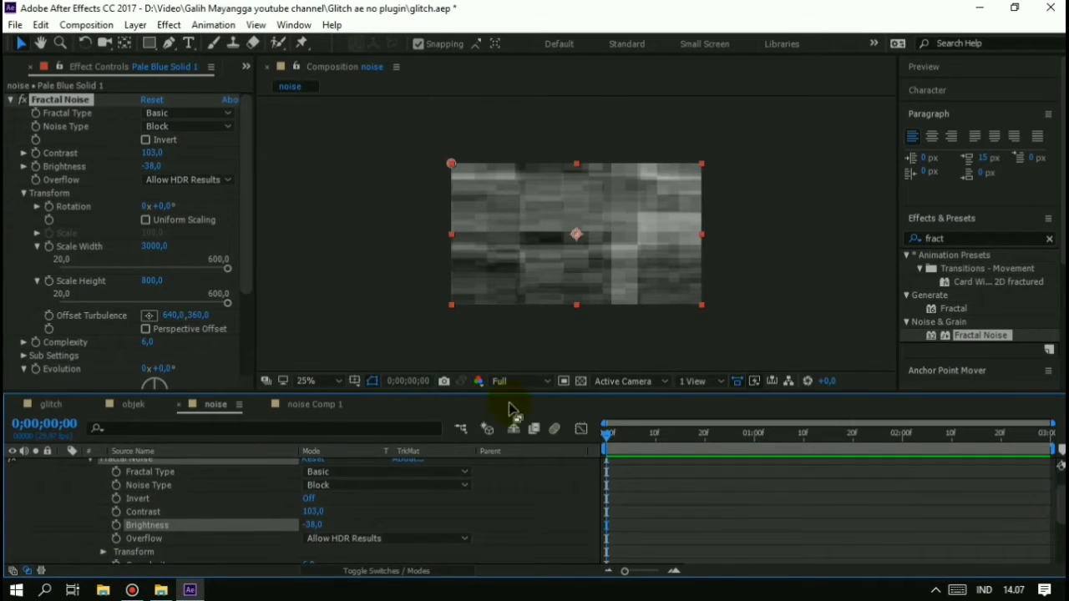
scroll(247, 314, "down", 1)
scroll(246, 313, "down", 4)
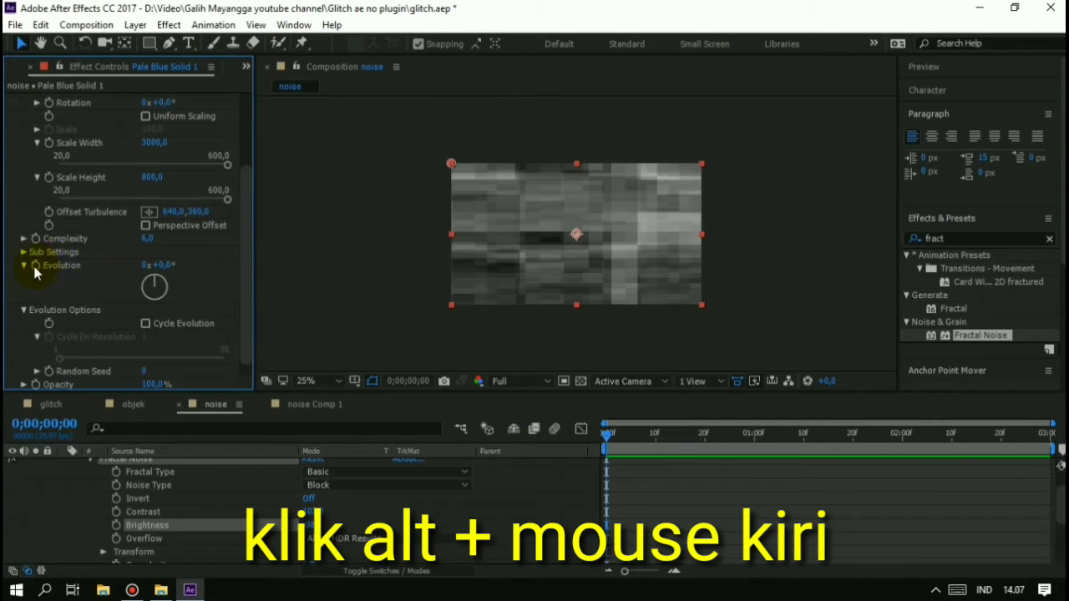
left_click(36, 266, "alt")
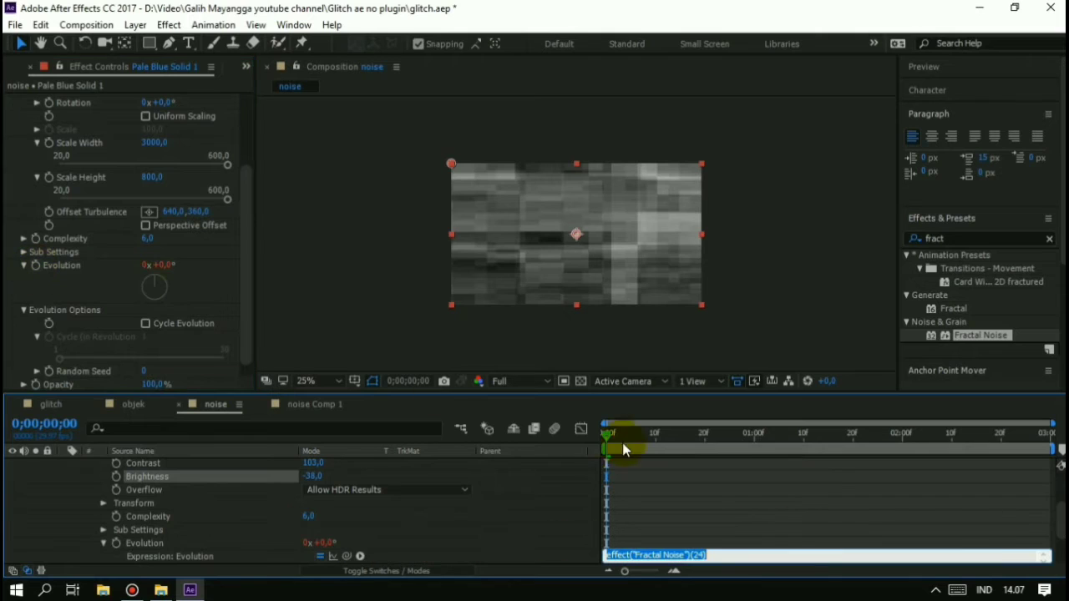
key("BackSpace")
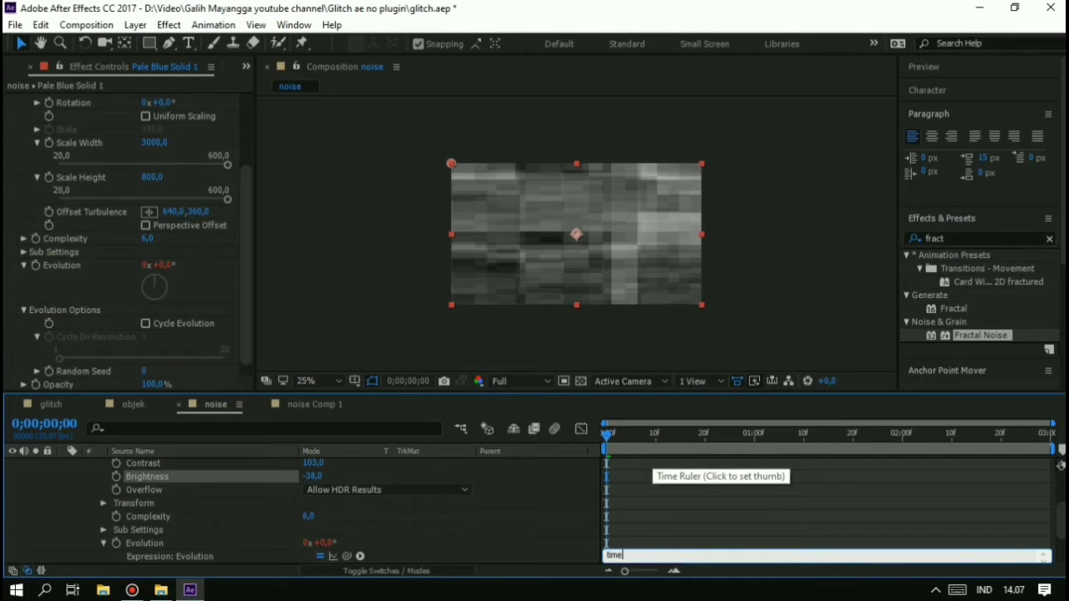
type("time*")
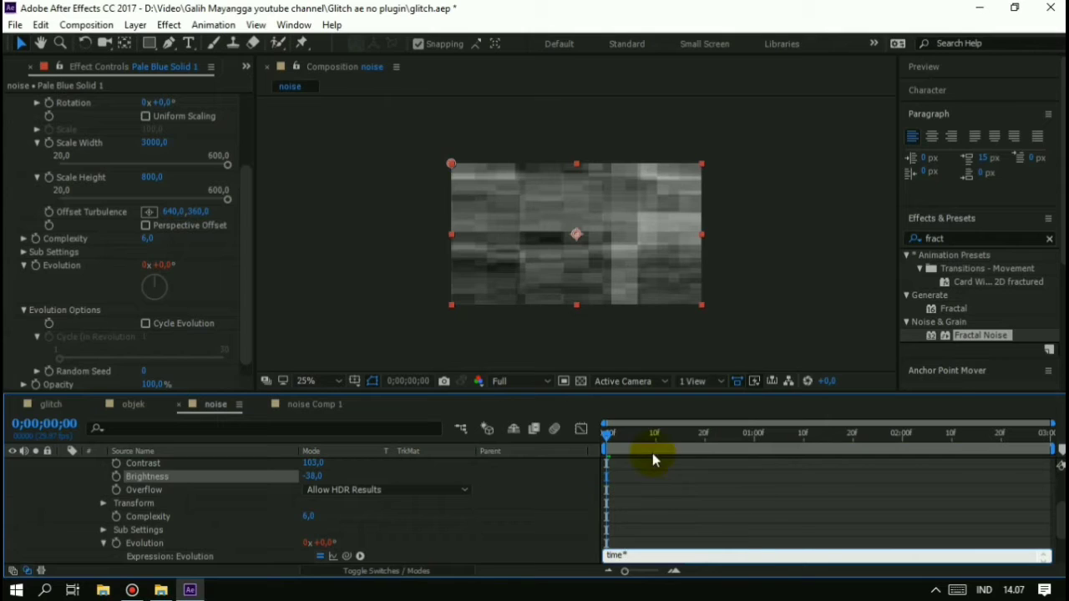
type("300")
left_click(652, 453)
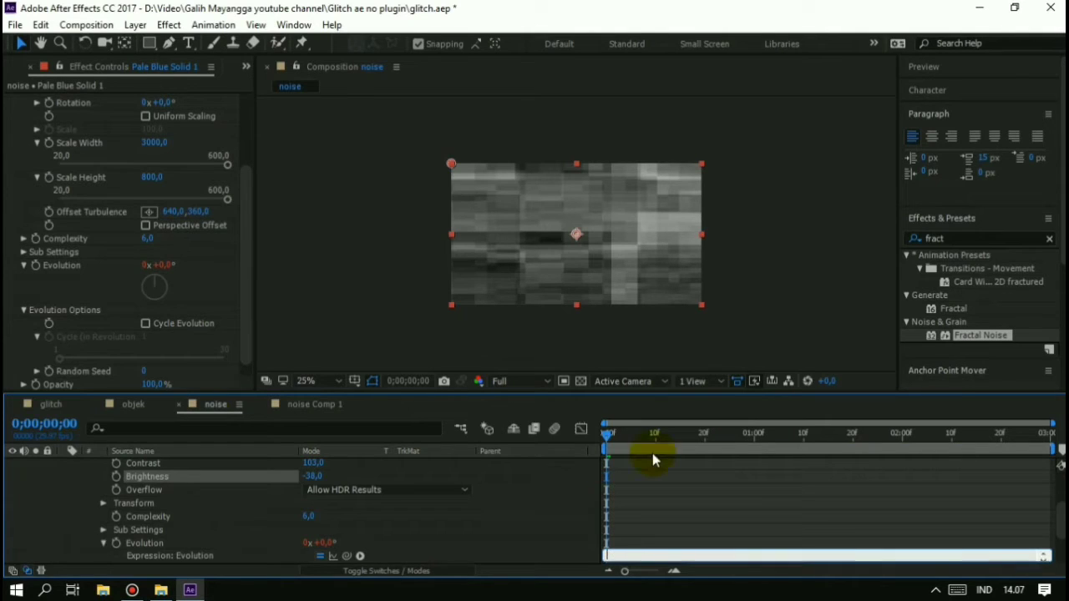
key("space")
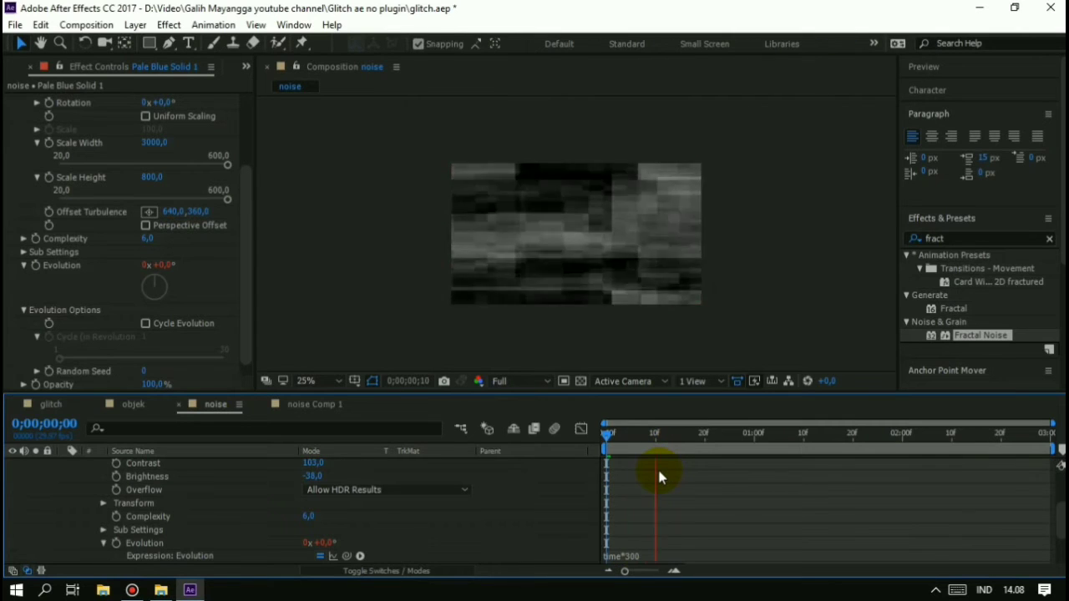
left_click(618, 435)
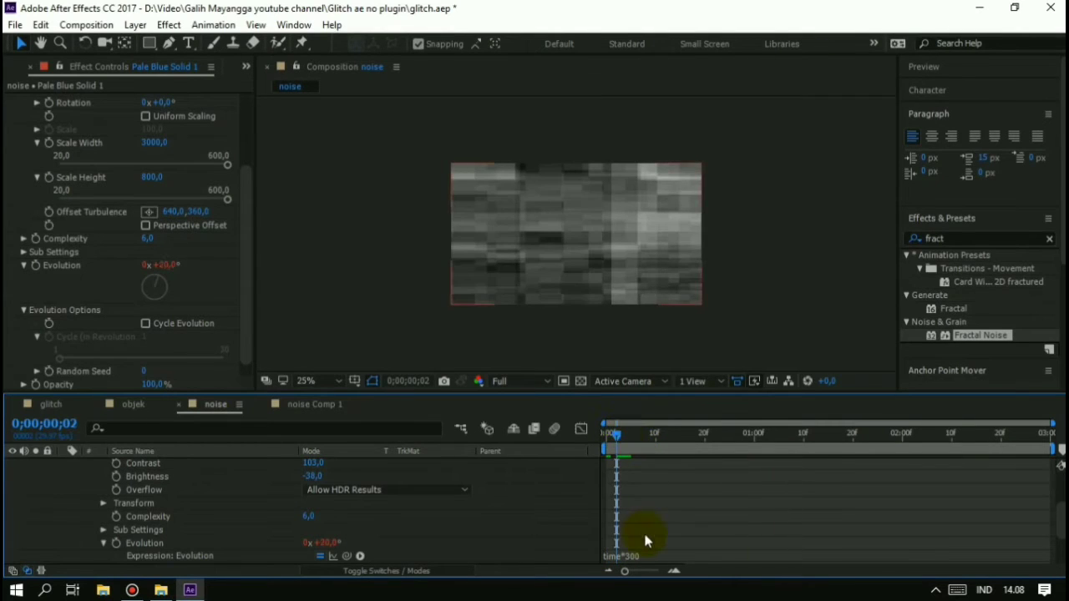
Change the Evolution expression to time*3000 and preview the faster noise animation.
left_click(637, 555)
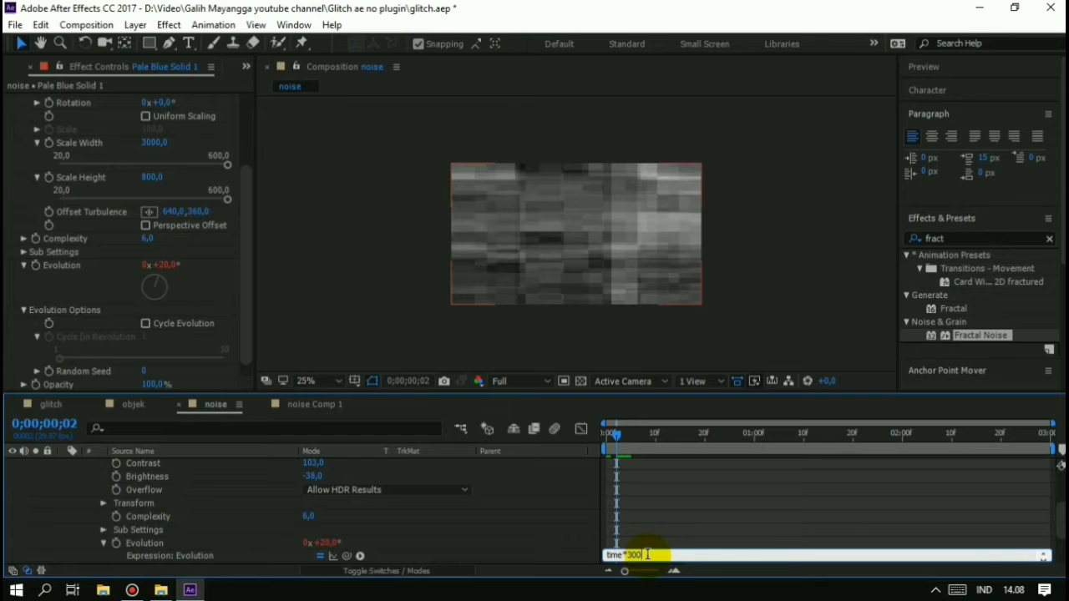
type("00")
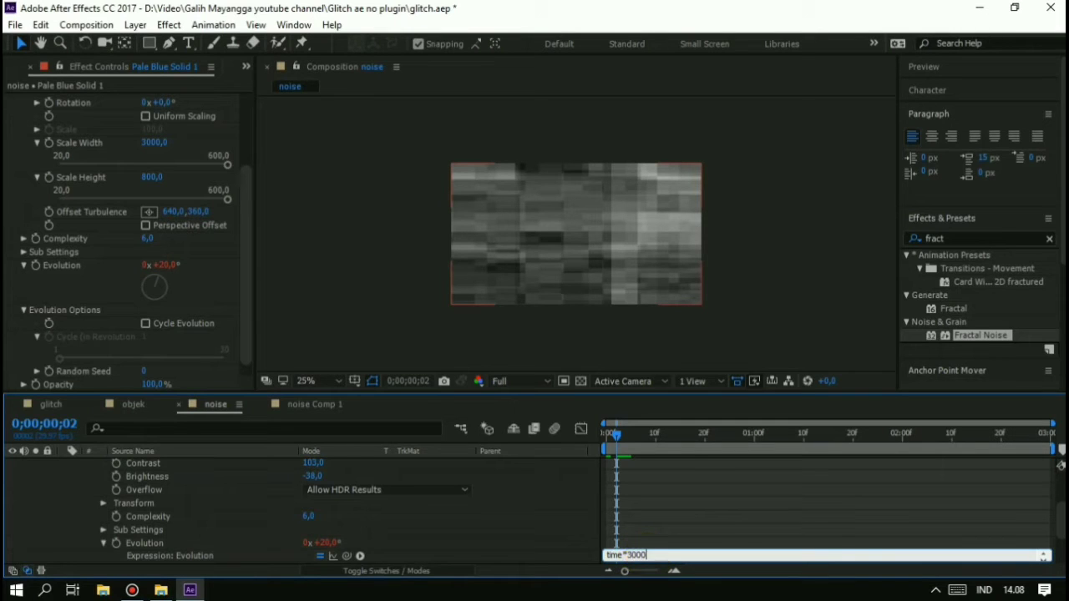
key("ctrl+a")
key("BackSpace")
type("time*3000")
left_click(685, 508)
key("space")
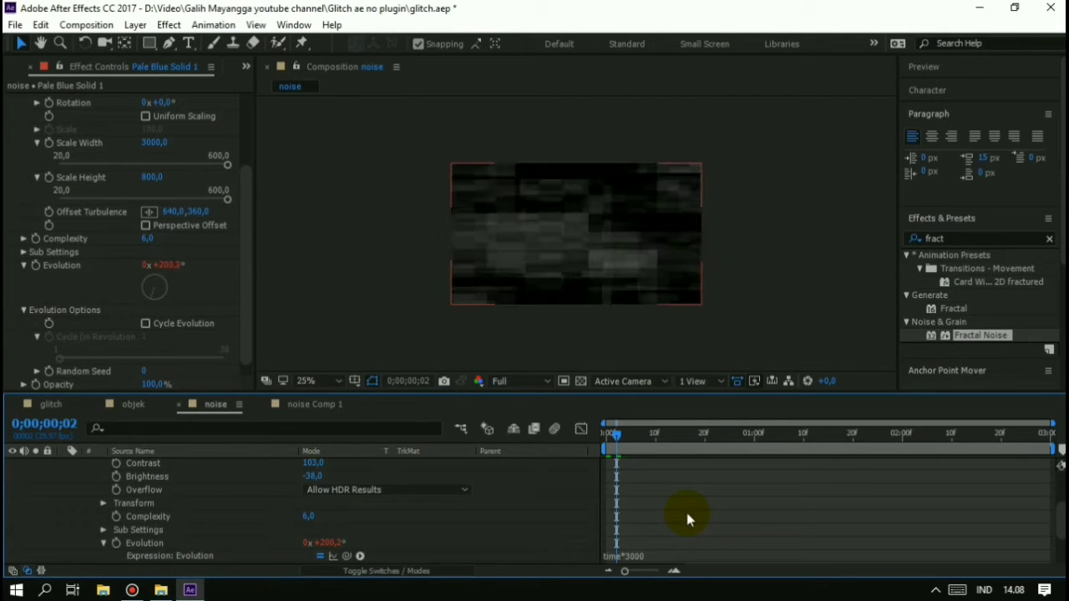
Open the glitch composition, add the noise composition beneath the objek layer and hide the noise layer.
key("space")
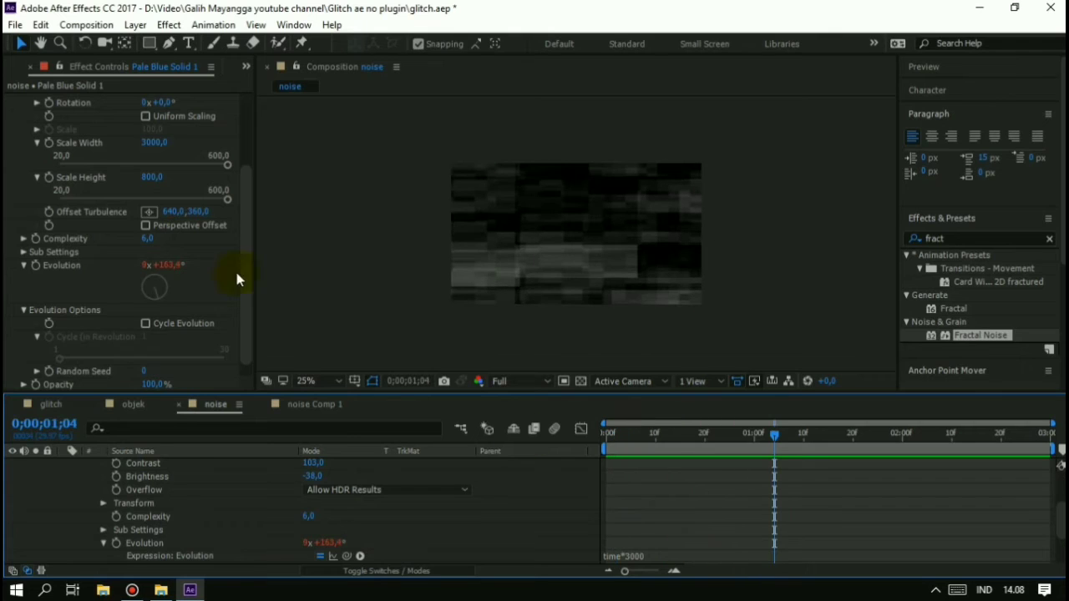
left_click(8, 67)
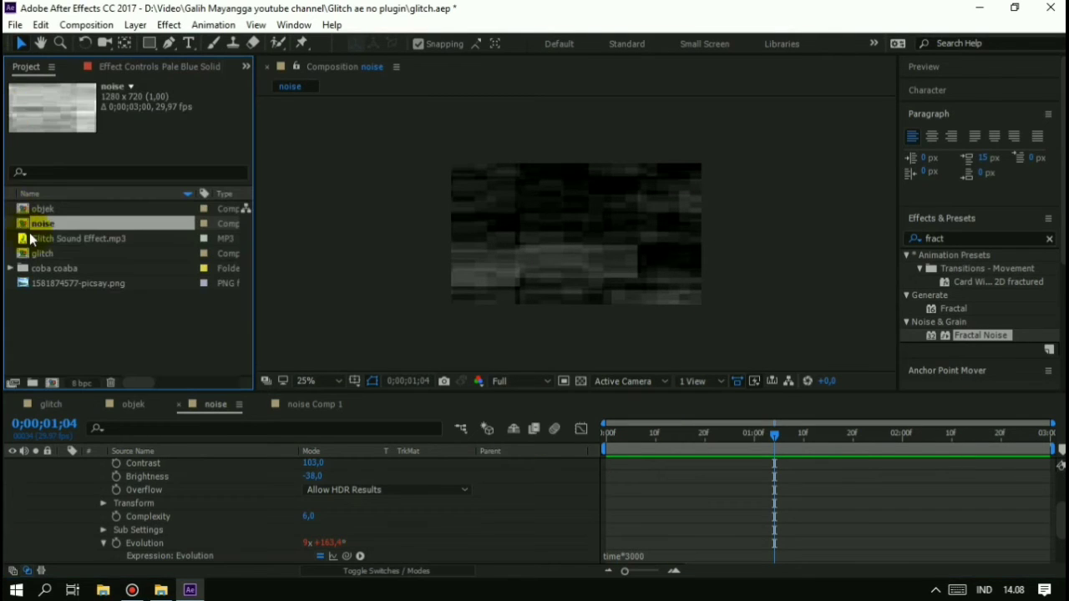
left_click(138, 295)
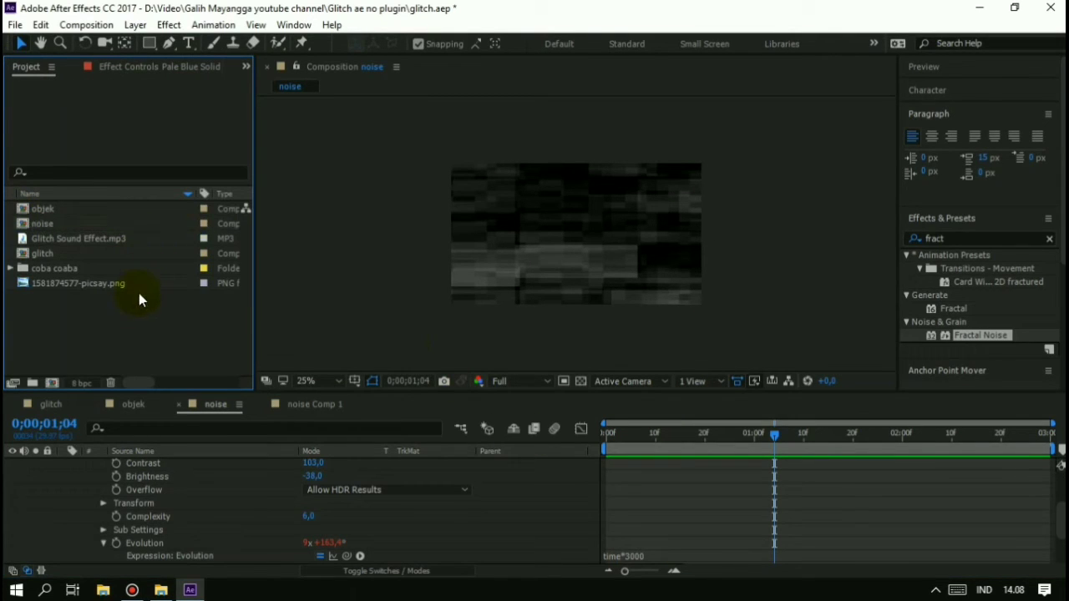
left_click(87, 210)
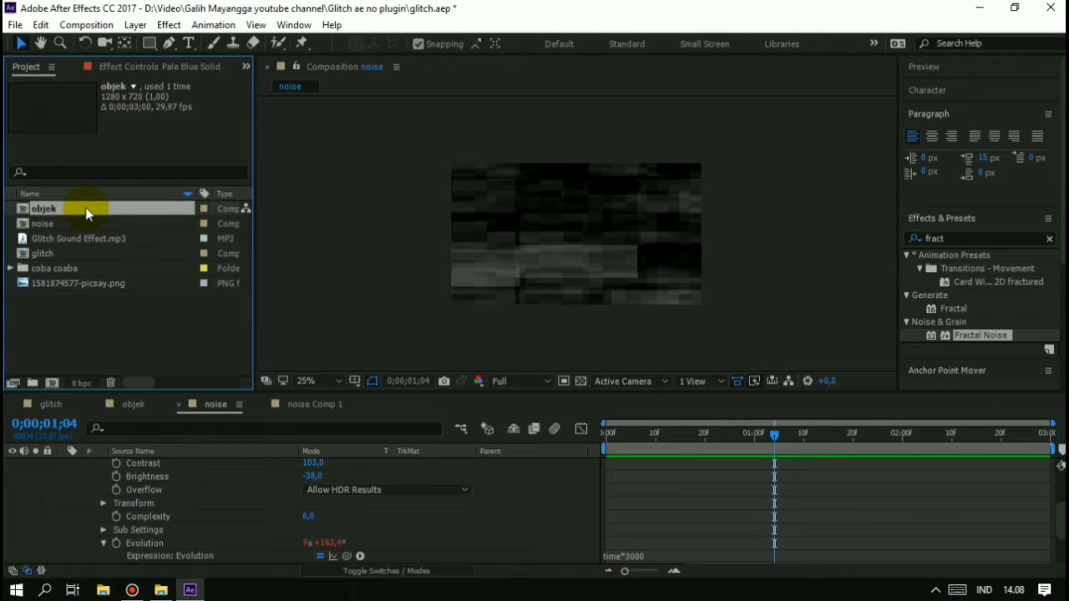
double_click(72, 253)
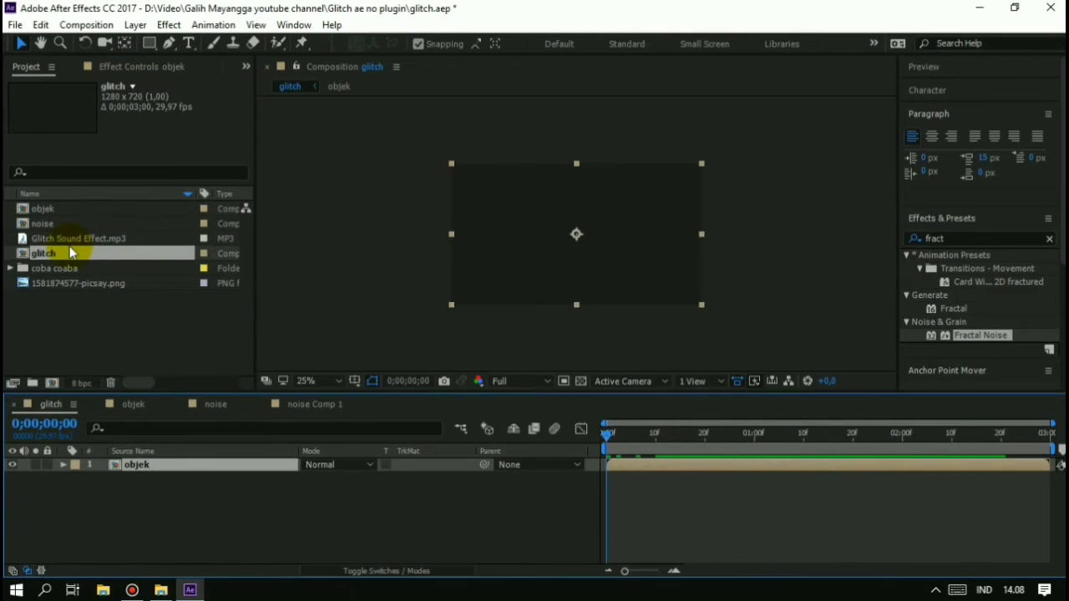
left_click_drag(68, 226, 176, 487)
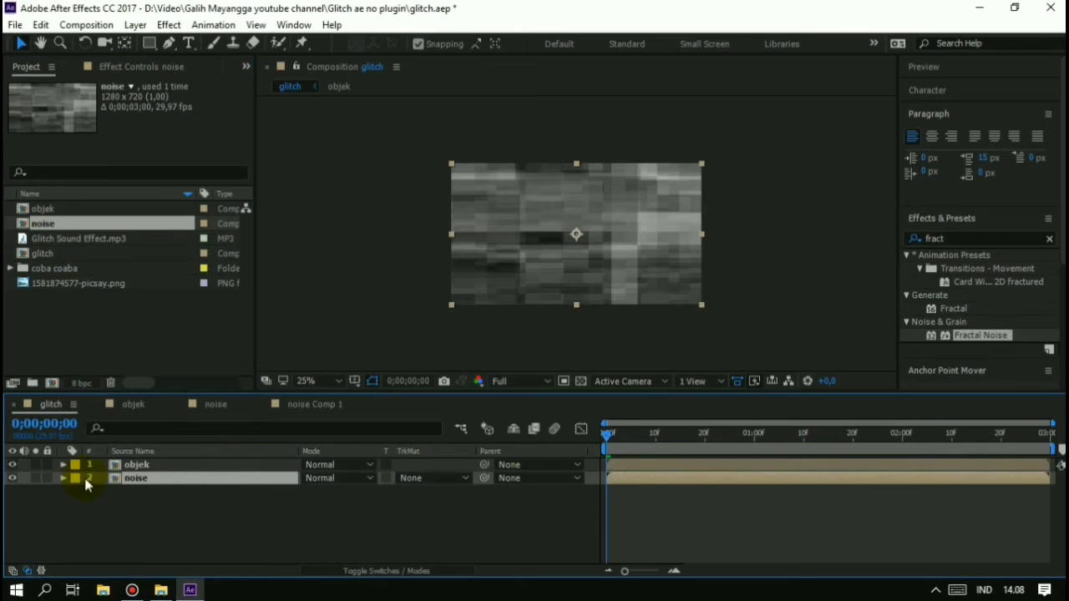
left_click(11, 479)
Apply the Displacement Map effect to the objek layer in the glitch composition.
left_click(148, 463)
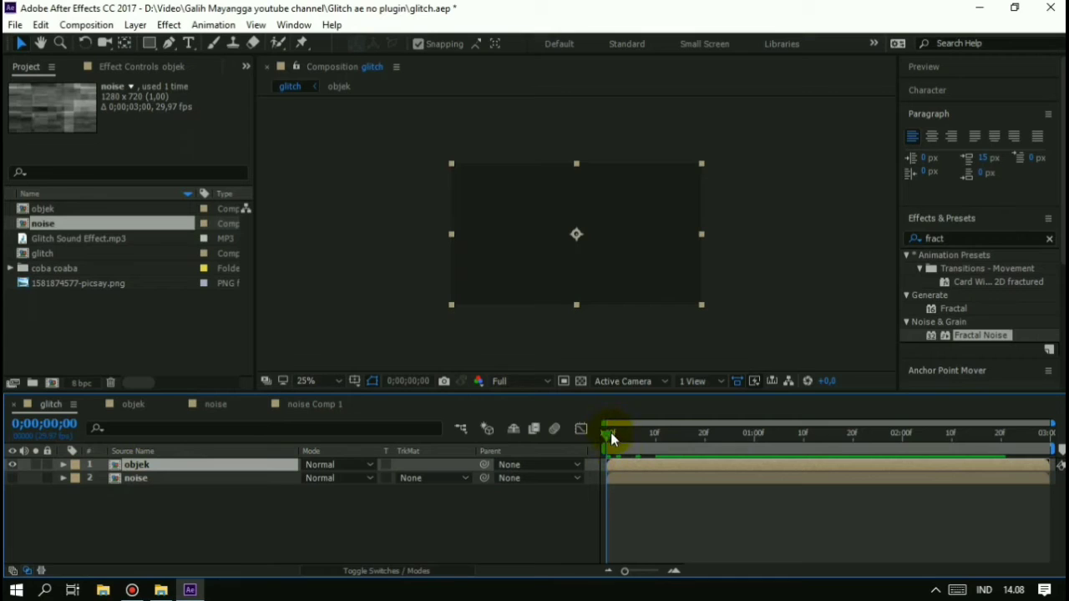
left_click_drag(611, 433, 646, 433)
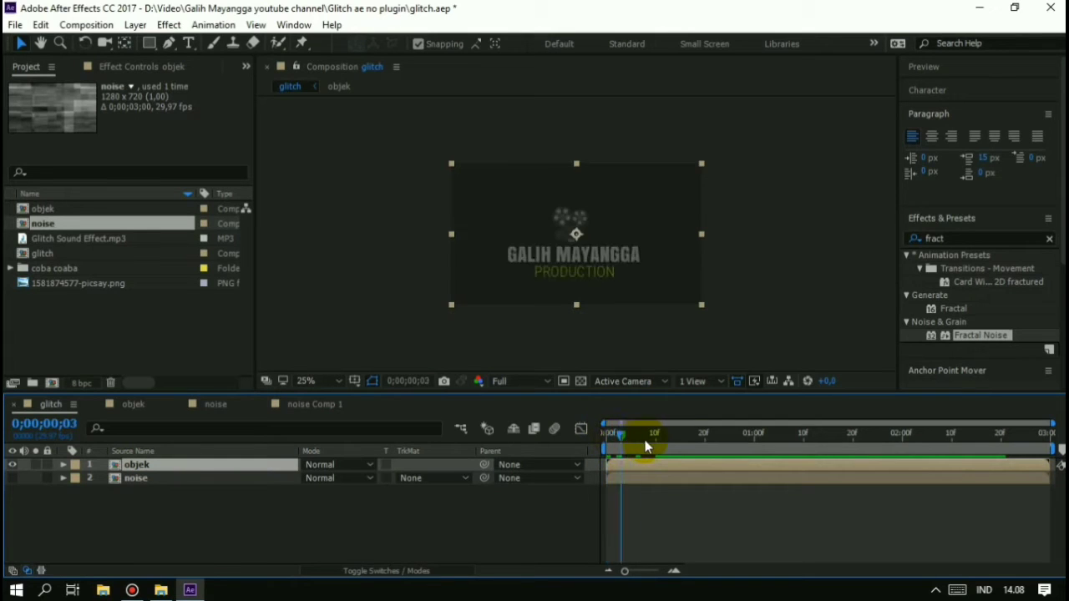
left_click(1050, 240)
left_click(1027, 238)
type("dis")
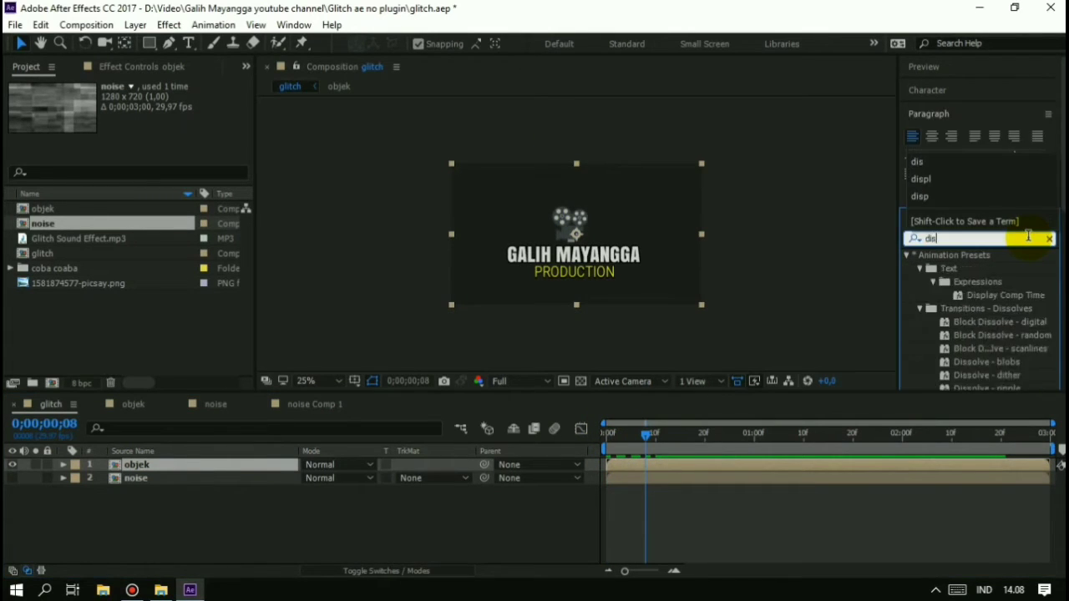
type("pl")
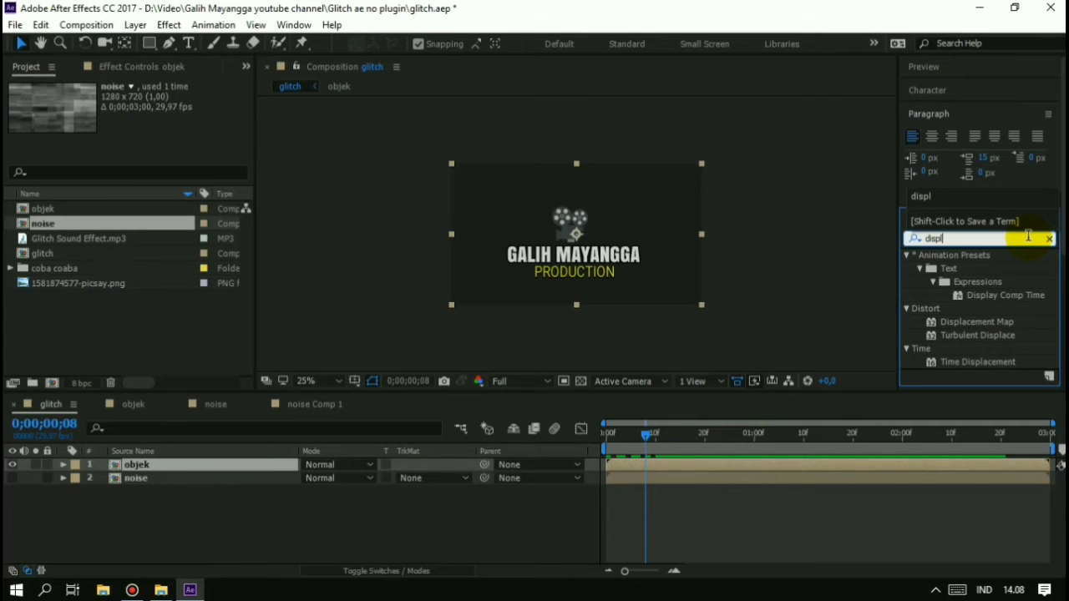
left_click_drag(1011, 320, 707, 464)
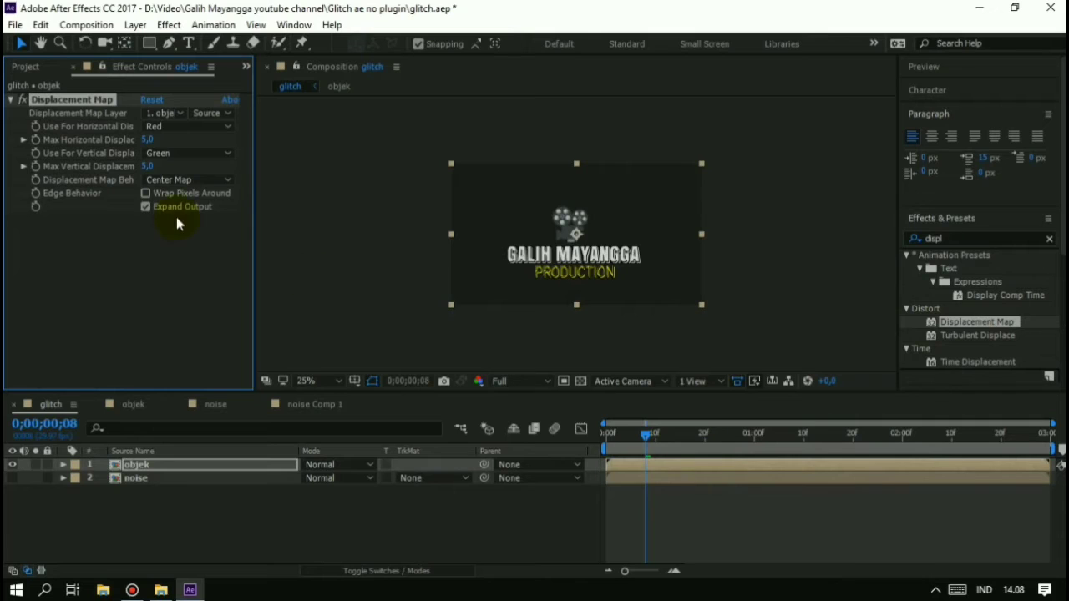
Set the Displacement Map Layer of the objek layer's effect to 2. noise.
left_click(167, 113)
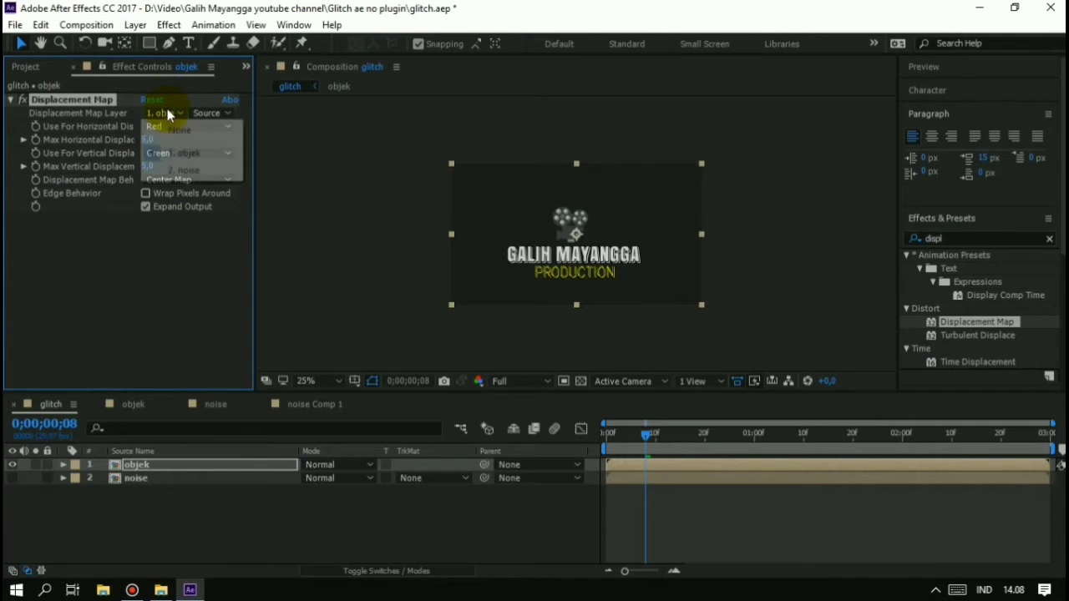
left_click(155, 195)
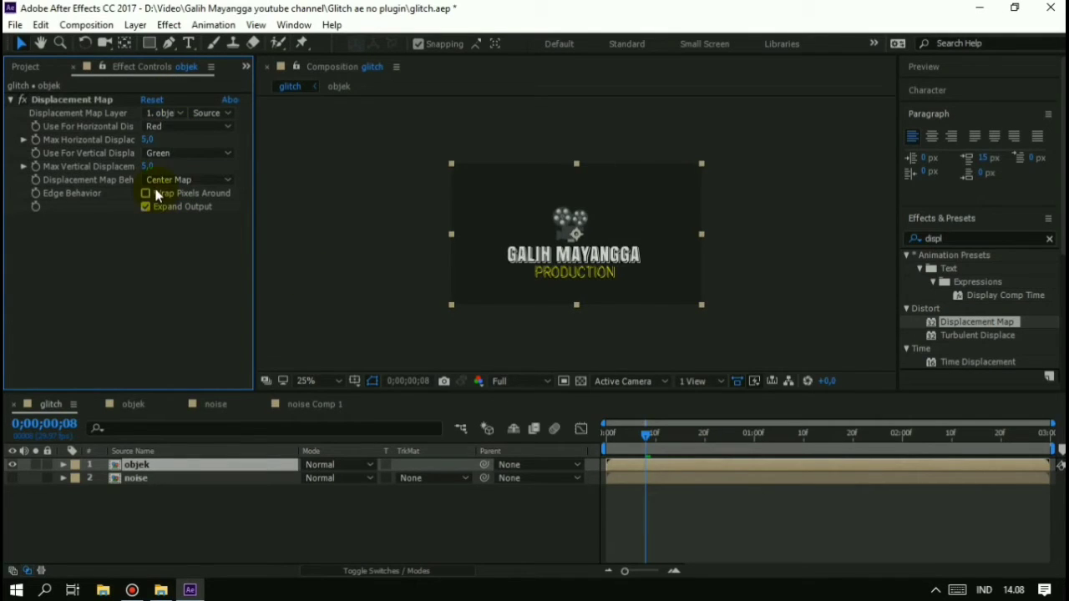
left_click(159, 113)
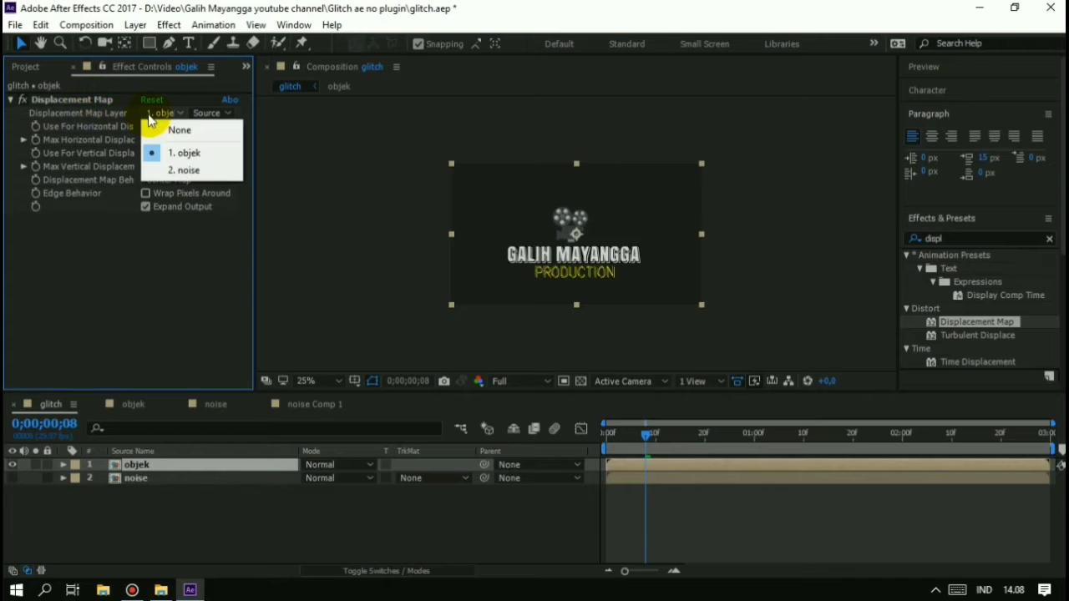
left_click(187, 171)
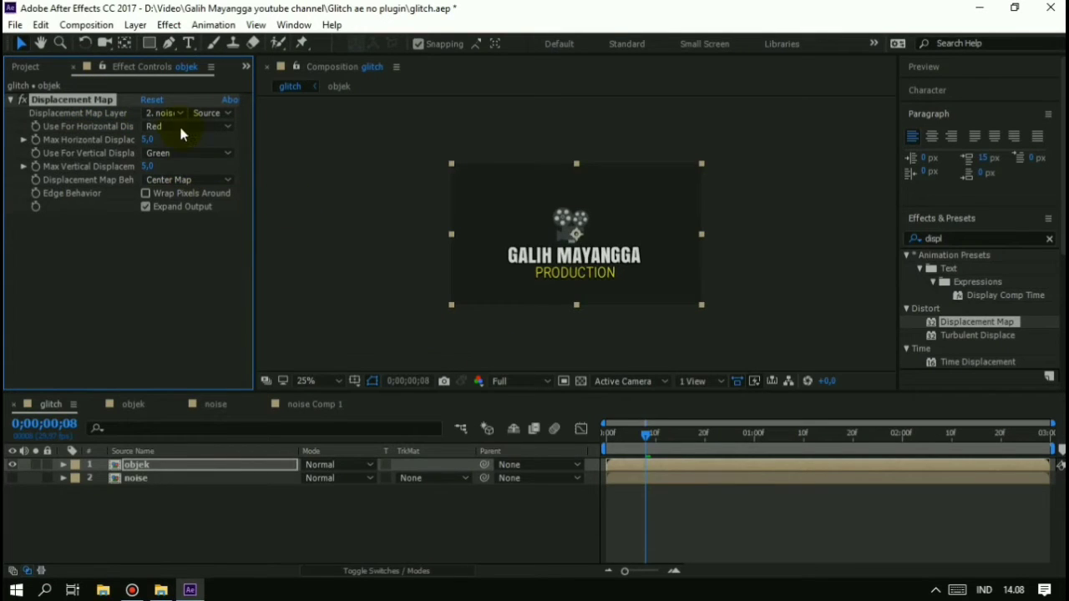
Preview the displaced logo animation from the start, with the objek layer's properties expanded.
left_click(629, 466)
left_click_drag(642, 456, 580, 439)
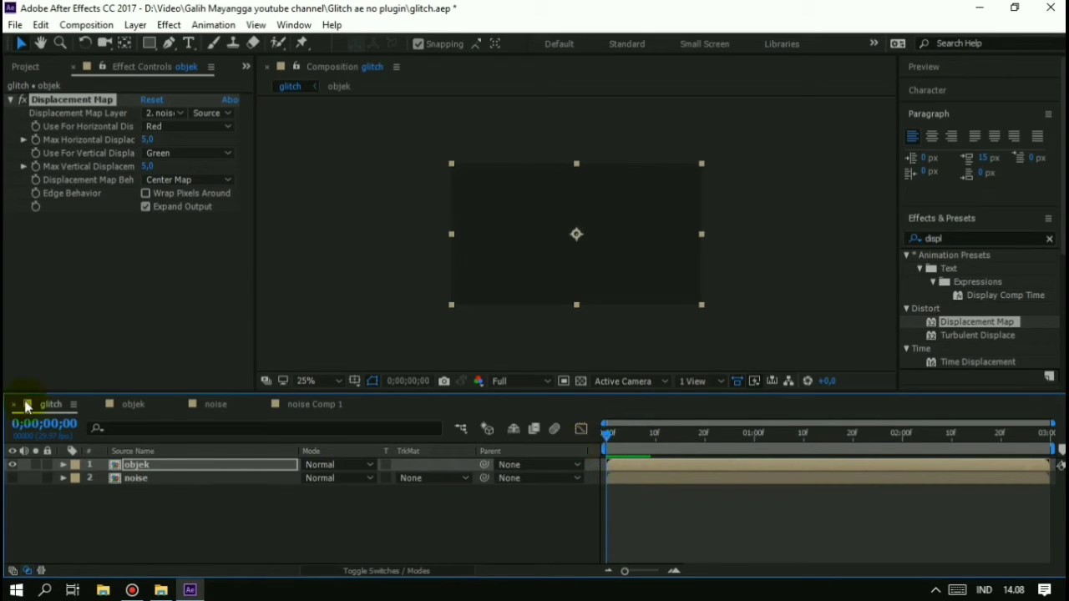
left_click(63, 465)
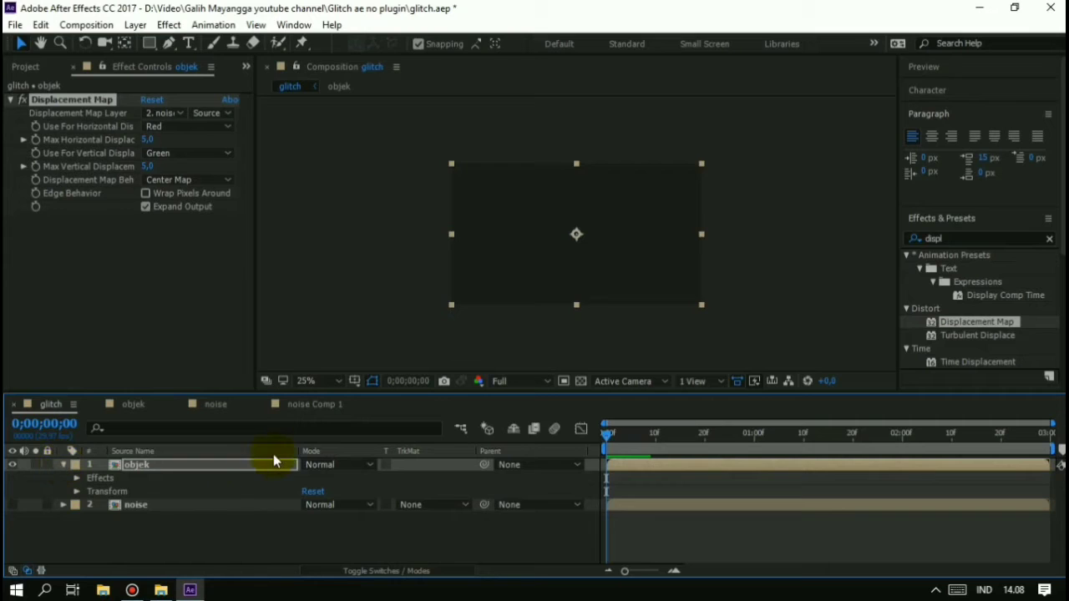
key("space")
left_click(718, 466)
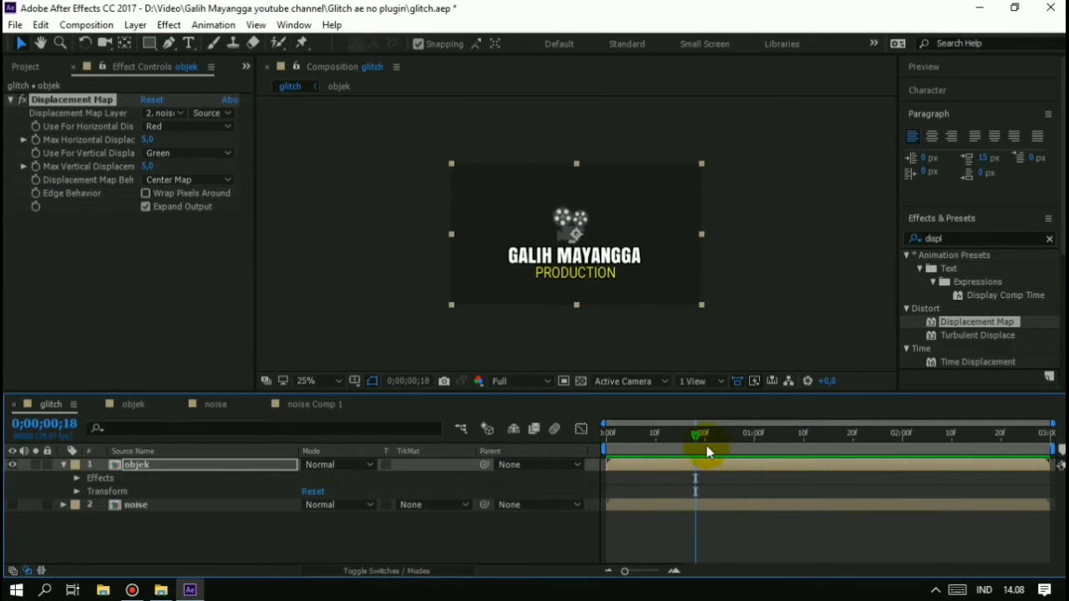
Go to 0;00;00;12 and set Max Horizontal and Max Vertical Displacement to 0.
left_click_drag(706, 445, 666, 436)
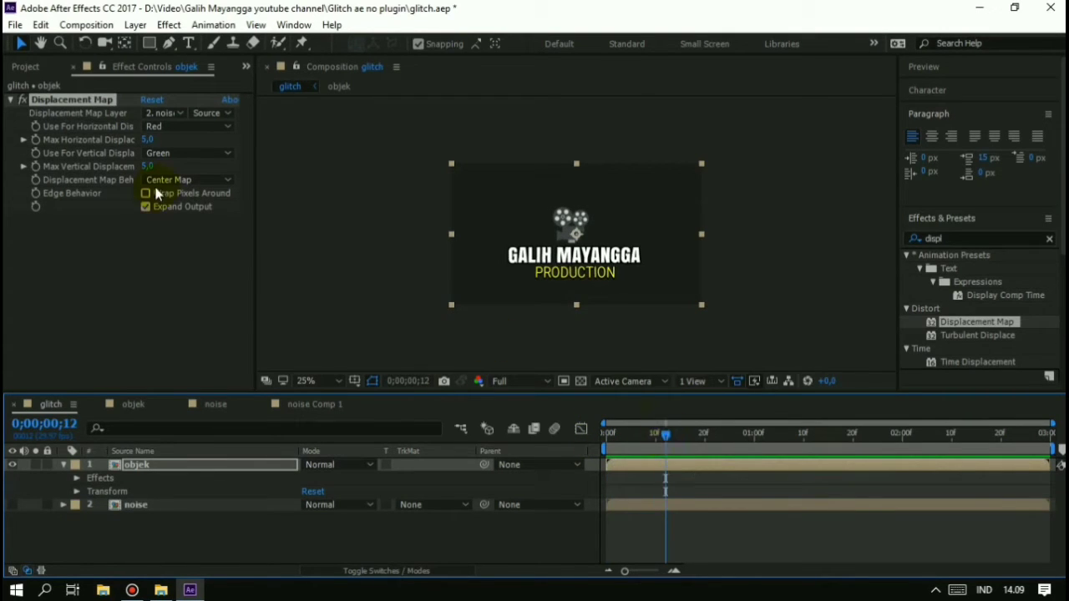
left_click(147, 139)
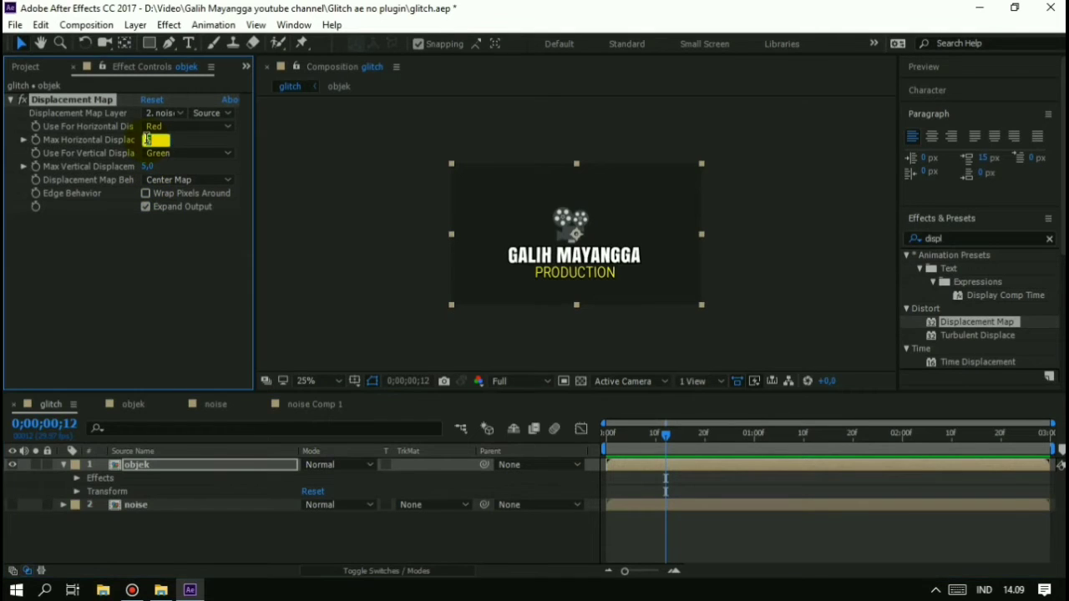
type("0")
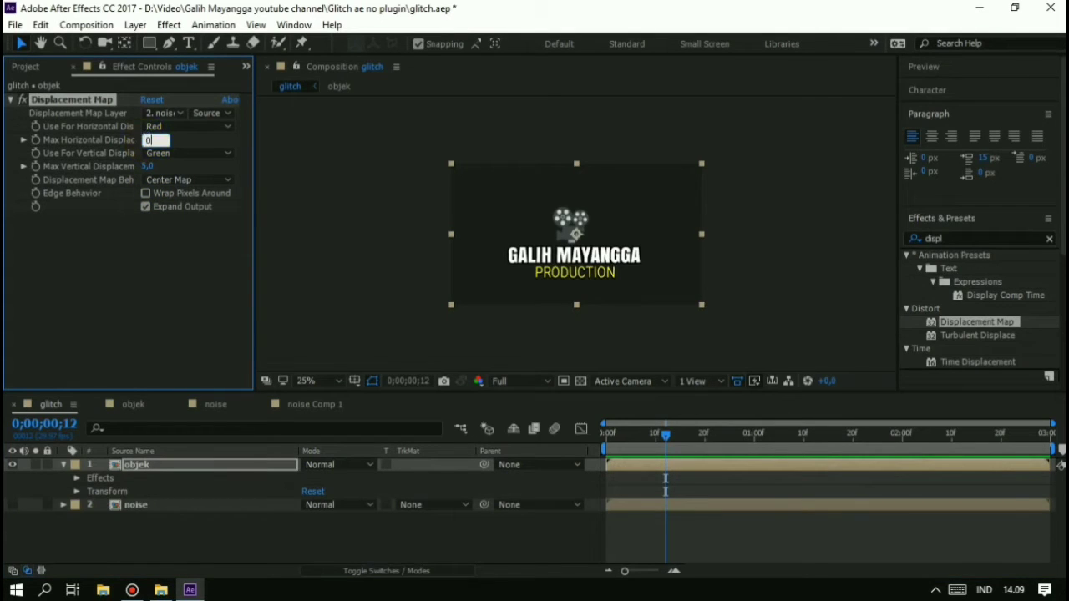
left_click(149, 166)
type("0")
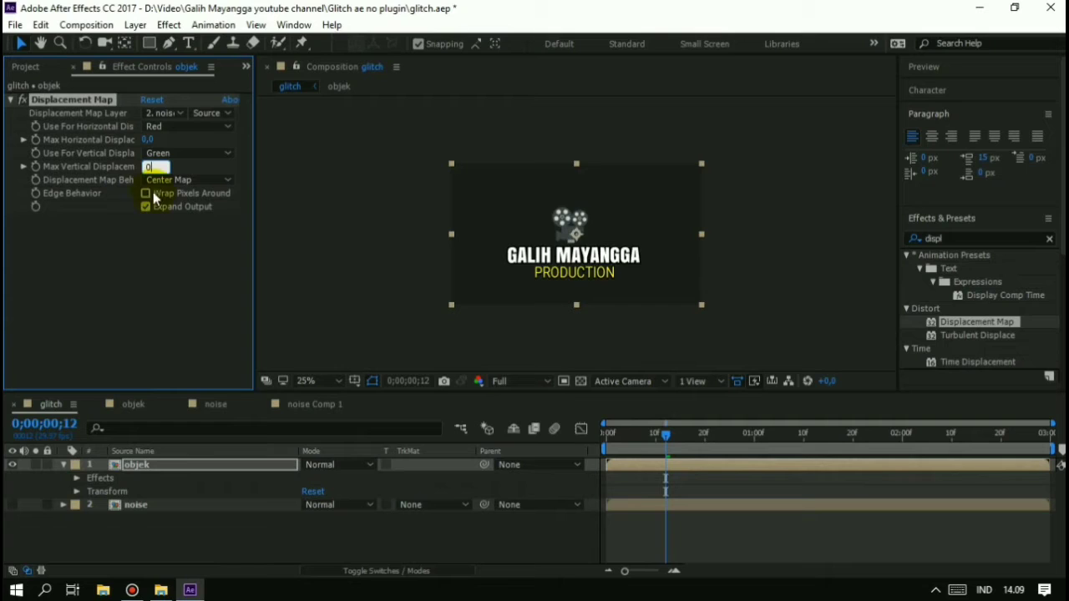
left_click(159, 240)
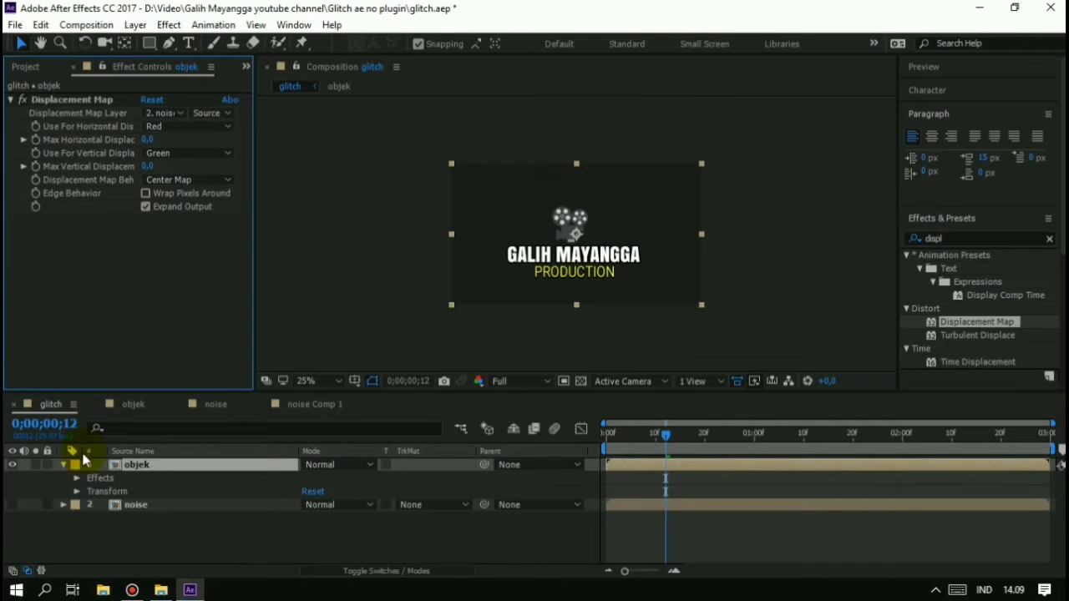
Expand the Displacement Map properties in the timeline and keyframe Max Horizontal and Max Vertical Displacement at 0;00;00;12.
left_click(77, 478)
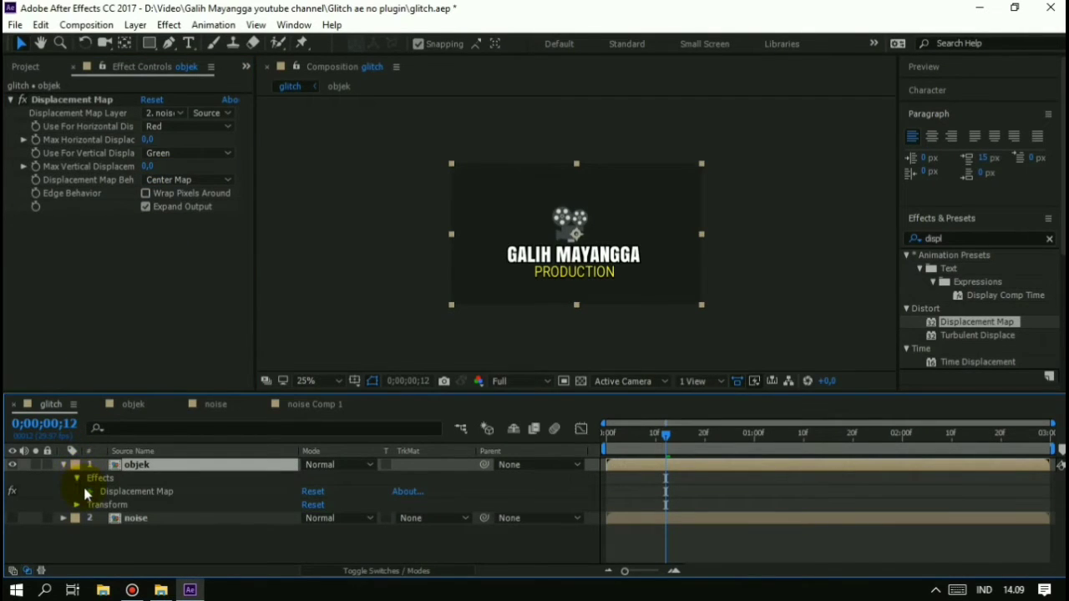
left_click(83, 488)
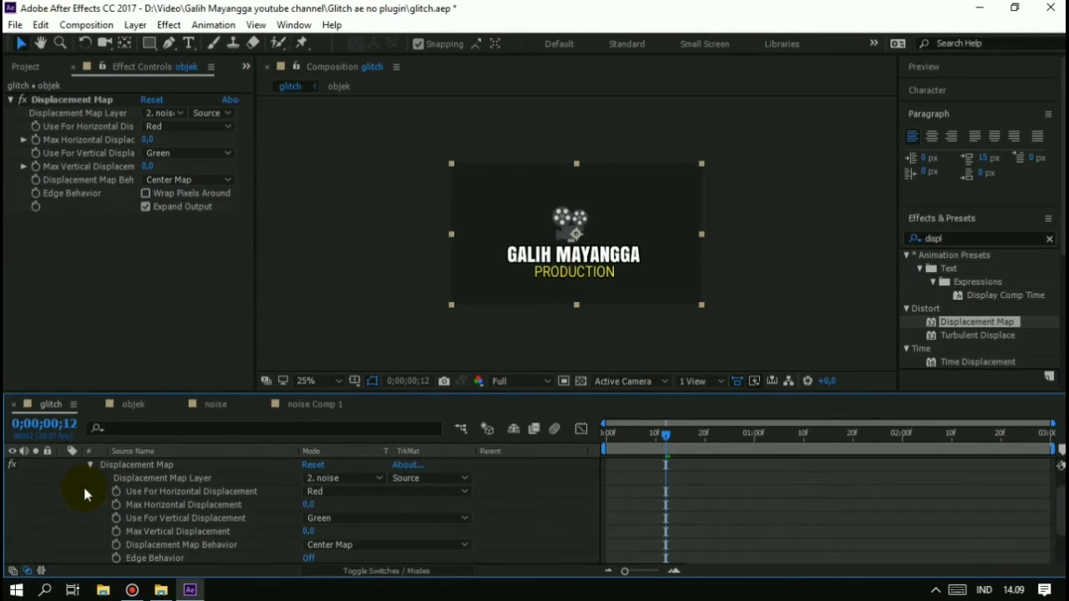
left_click(35, 140)
left_click(35, 168)
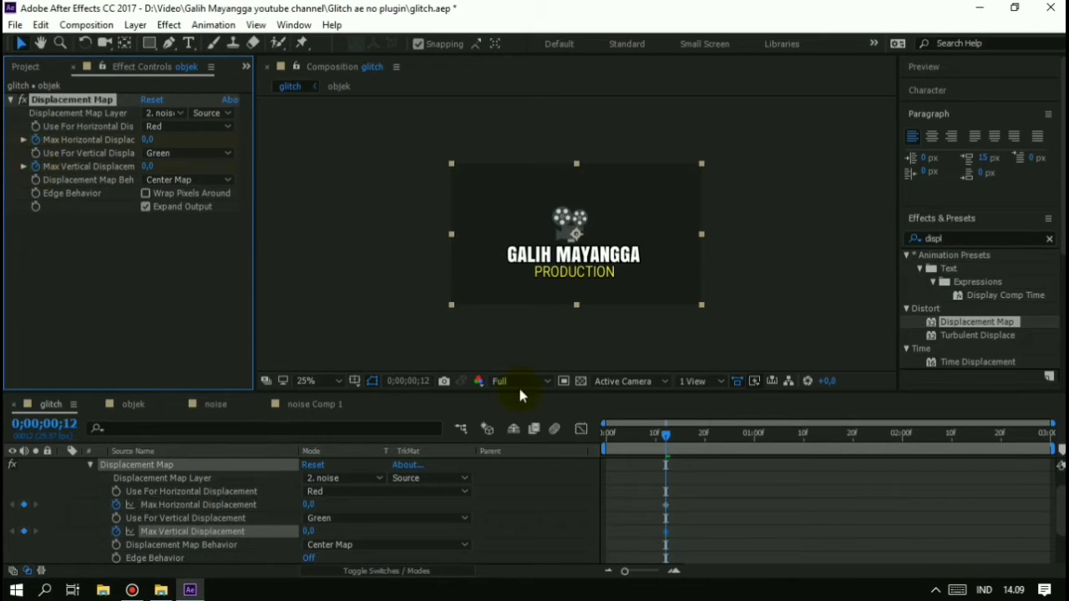
mouse_move(687, 443)
left_mouse_down()
mouse_move(707, 444)
mouse_move(575, 448)
mouse_move(727, 449)
mouse_move(705, 447)
left_mouse_up()
left_click_drag(147, 139, 203, 163)
left_click_drag(699, 442, 552, 447)
key("space")
Keyframe Max Horizontal Displacement at 78 at 0;00;00;20 and preview the glitch from the start.
left_click(692, 435)
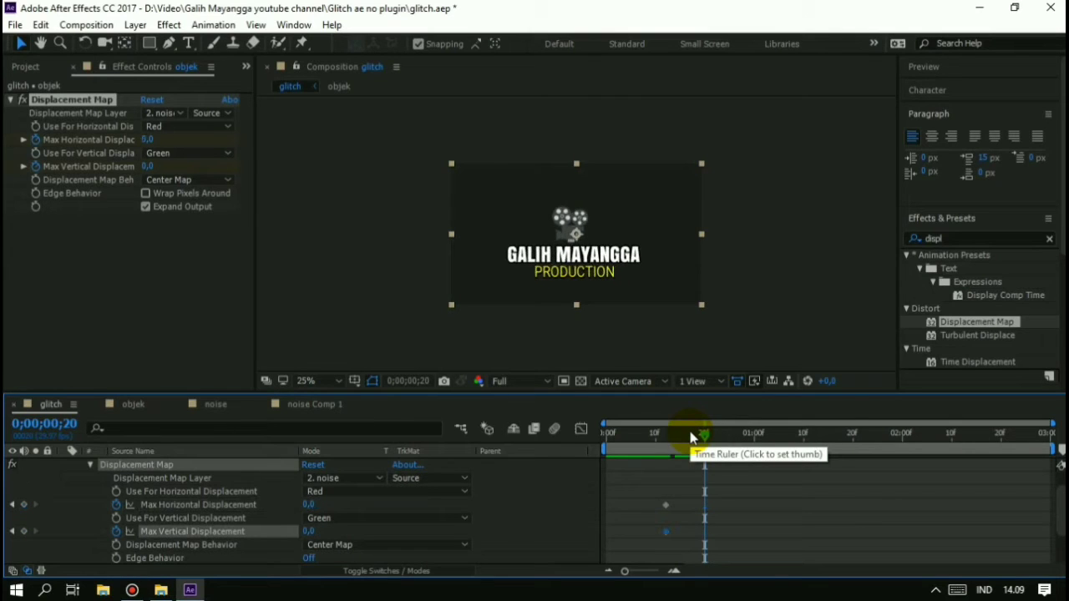
left_click_drag(149, 142, 210, 136)
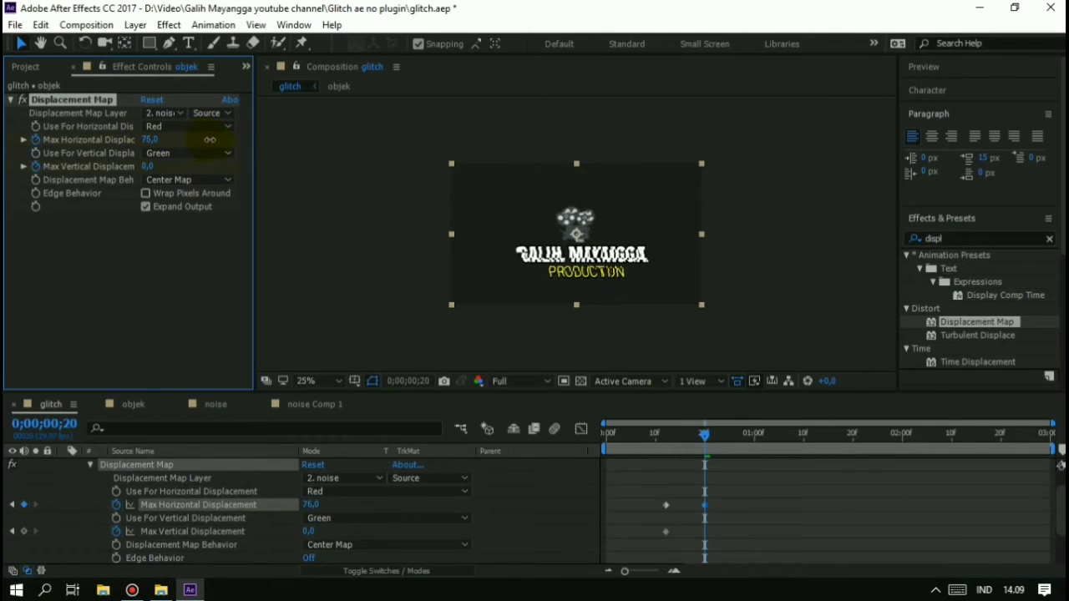
left_click(711, 441)
key("space")
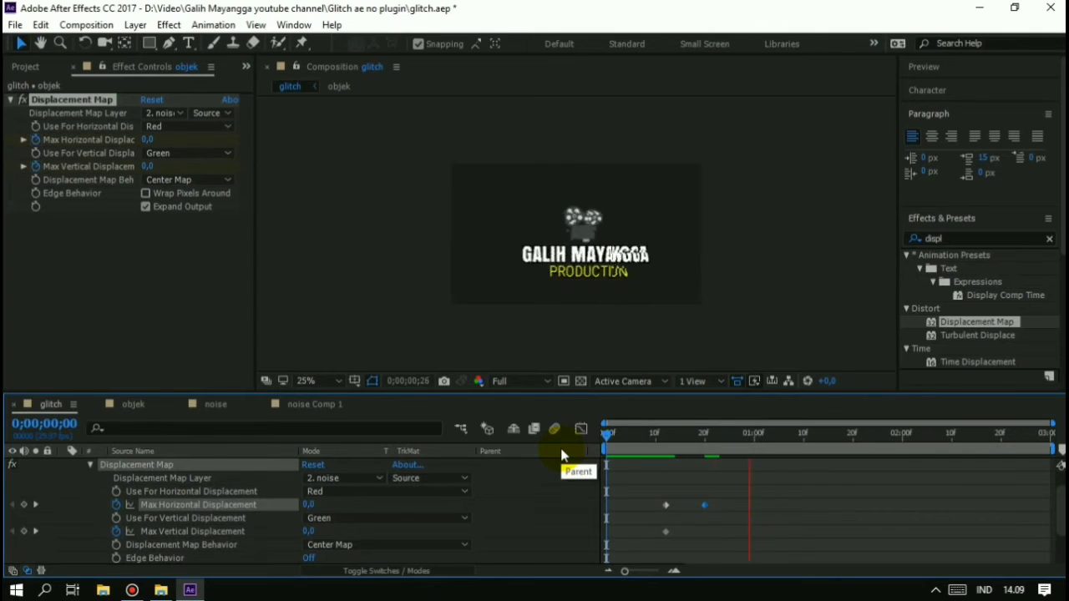
Copy the first Max Horizontal Displacement keyframe to 0;00;00;28 and preview the result.
left_click_drag(681, 434, 745, 433)
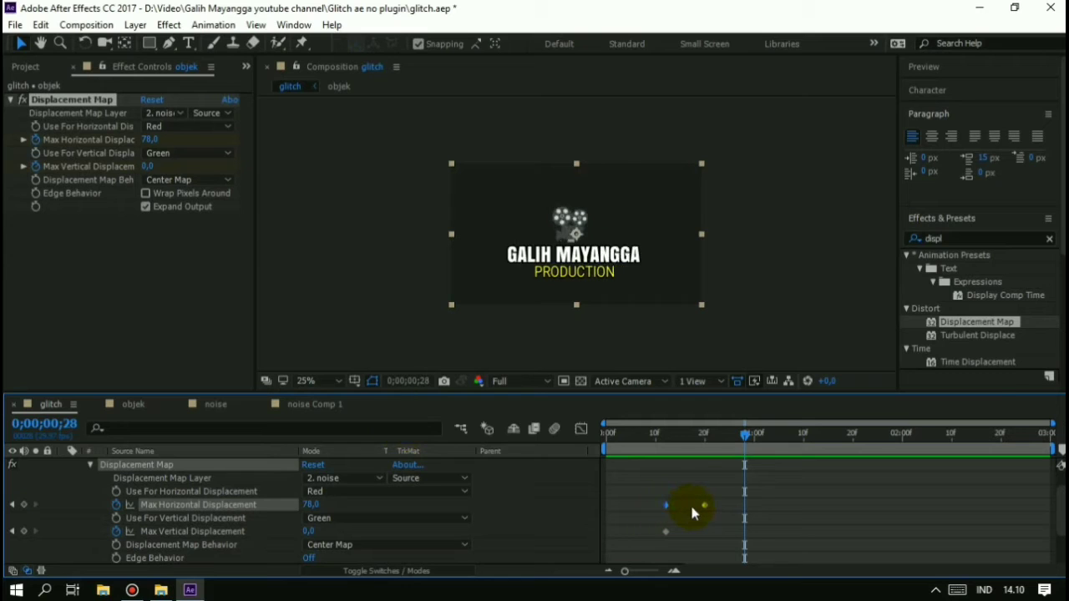
key("ctrl+c")
key("ctrl+v")
key("space")
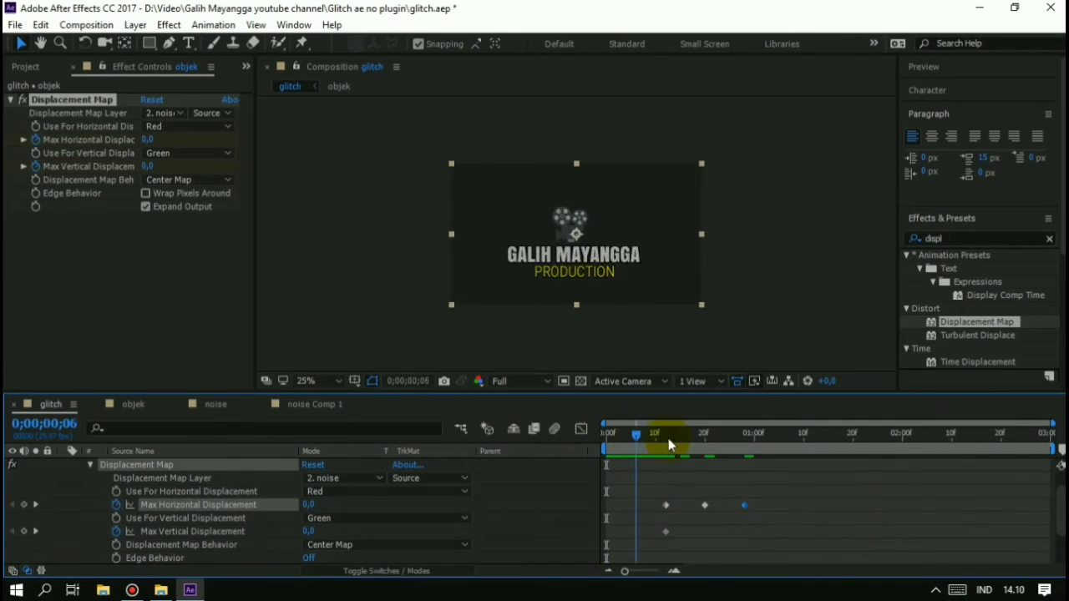
Lower the Max Horizontal Displacement keyframe at 0;00;00;20 to 62 and preview from the start.
left_click(688, 440)
left_click_drag(687, 440, 704, 437)
left_click(167, 139)
left_click_drag(167, 139, 146, 152)
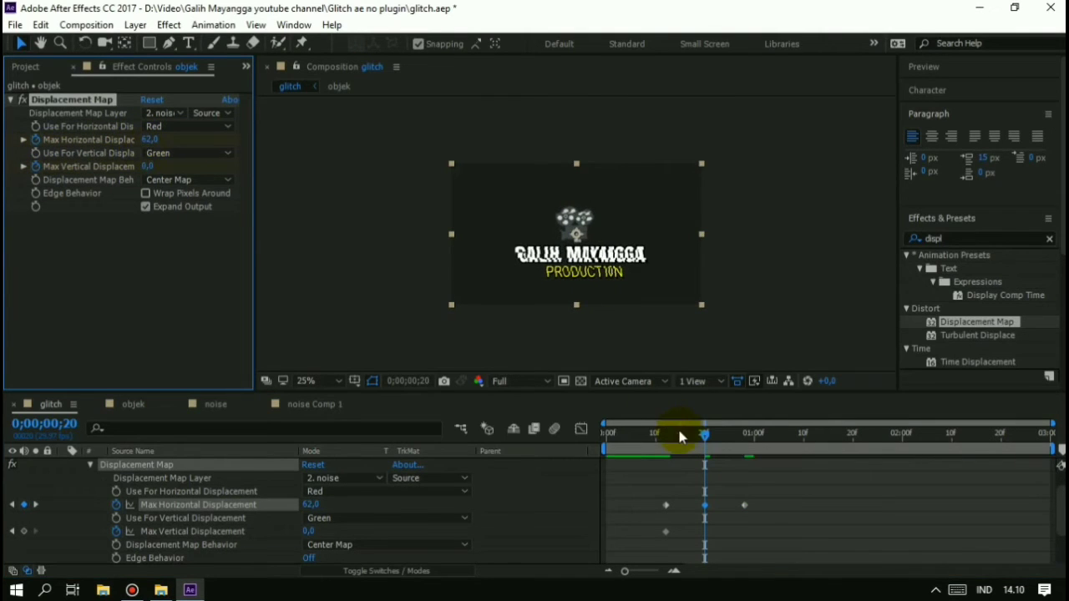
left_click_drag(680, 435, 543, 435)
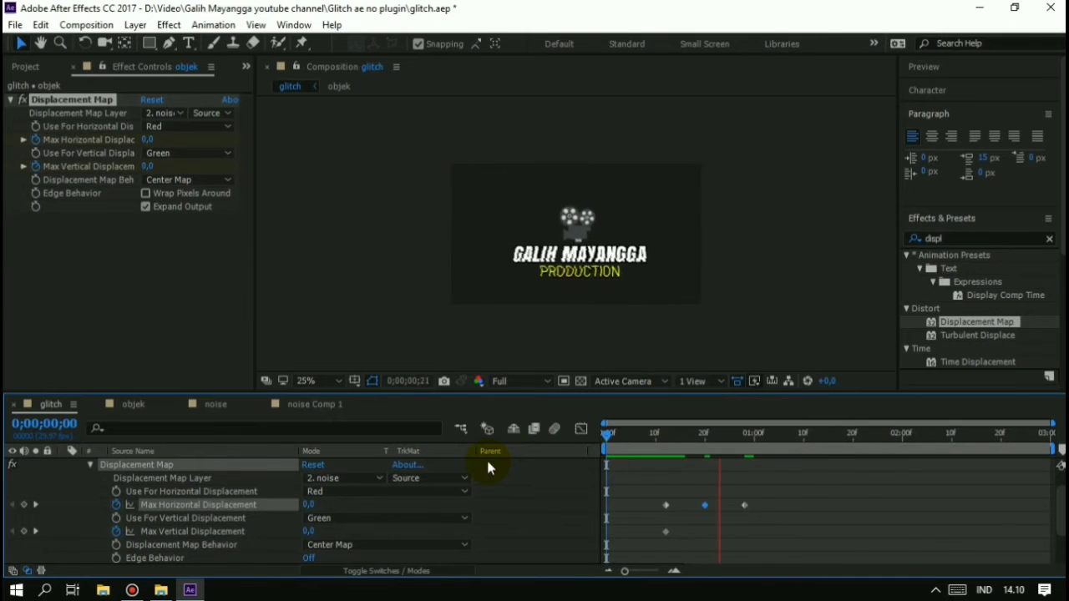
Tighten the Max Horizontal Displacement keyframes by moving the middle one to frame 16 and the last to frame 20, then preview.
left_click_drag(627, 439, 669, 446)
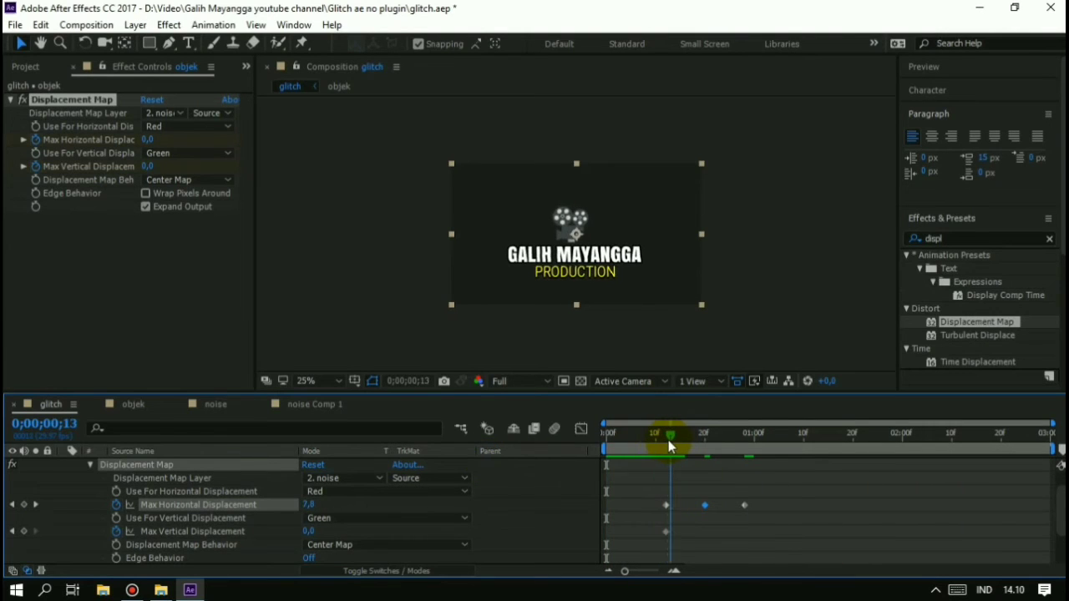
left_click(701, 509)
mouse_move(709, 510)
left_mouse_down()
mouse_move(689, 509)
mouse_move(707, 506)
left_mouse_up()
left_click_drag(667, 438, 454, 448)
key("space")
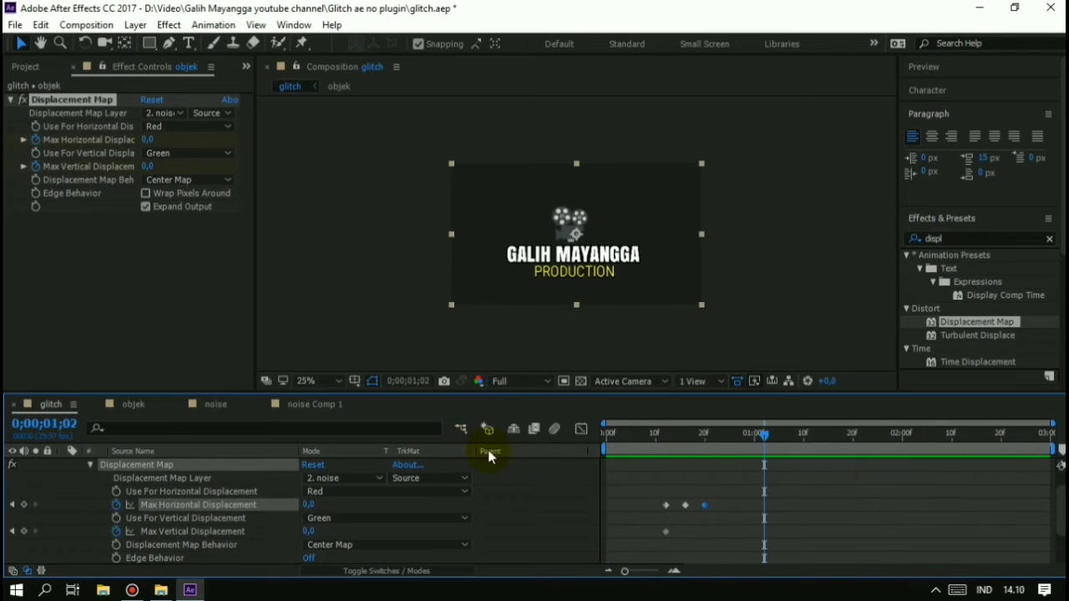
Undo the tightening of the Max Horizontal Displacement keyframes, check the last keyframe at 0;00;00;28, and preview the glitch.
left_click(671, 436)
key("ctrl+z")
key("ctrl+z")
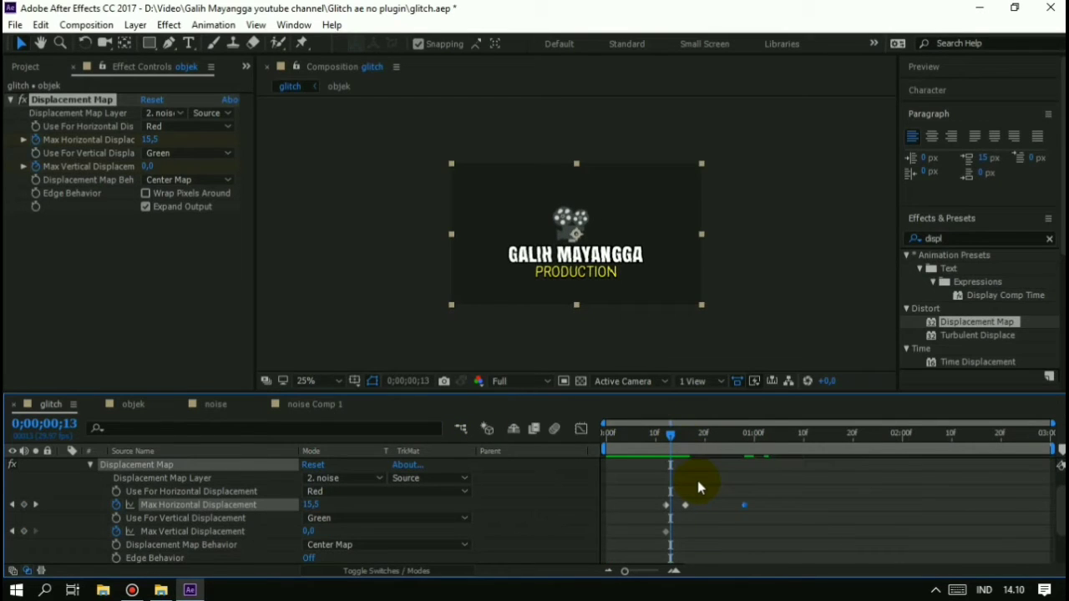
left_click_drag(685, 436, 745, 445)
left_click(745, 506)
left_click(741, 505)
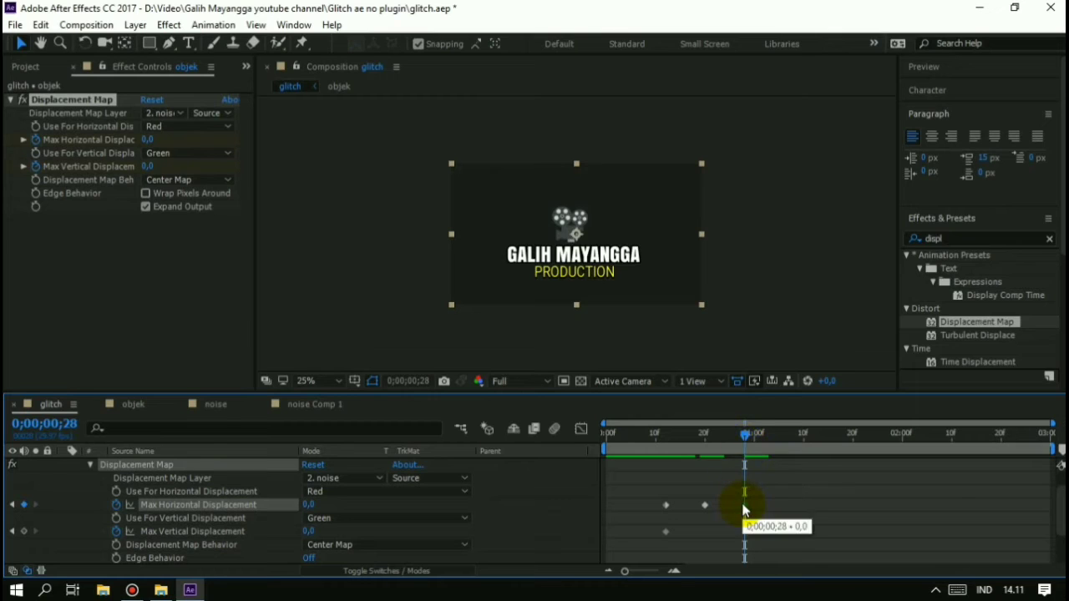
key("space")
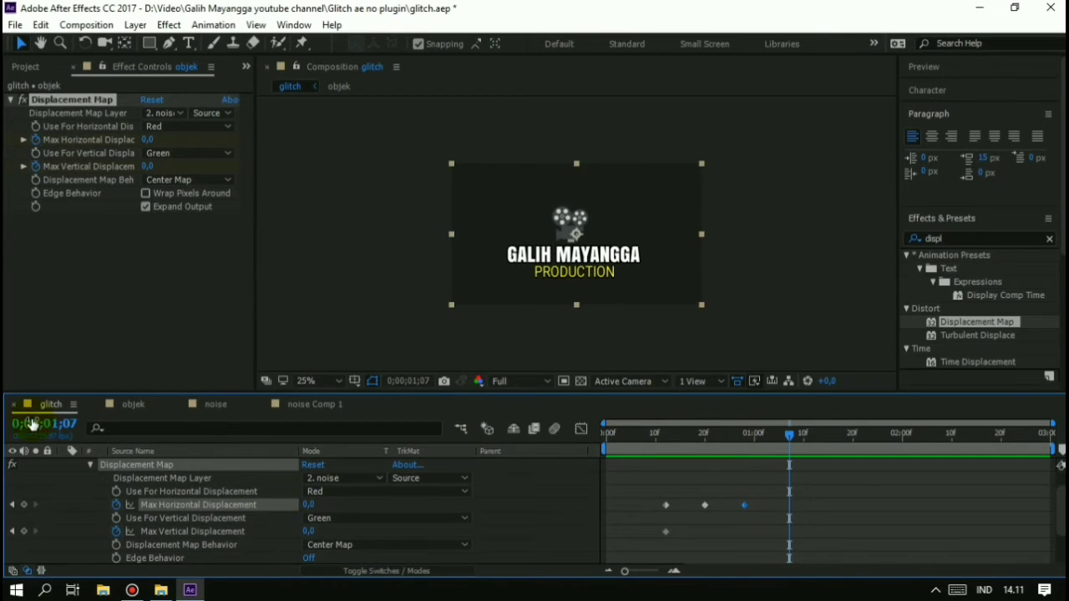
key("space")
Copy the three Max Horizontal Displacement keyframes of the objek layer and paste them starting at 0;00;01;10.
scroll(736, 522, "up", 1)
left_click_drag(756, 508, 624, 538)
left_click(799, 437)
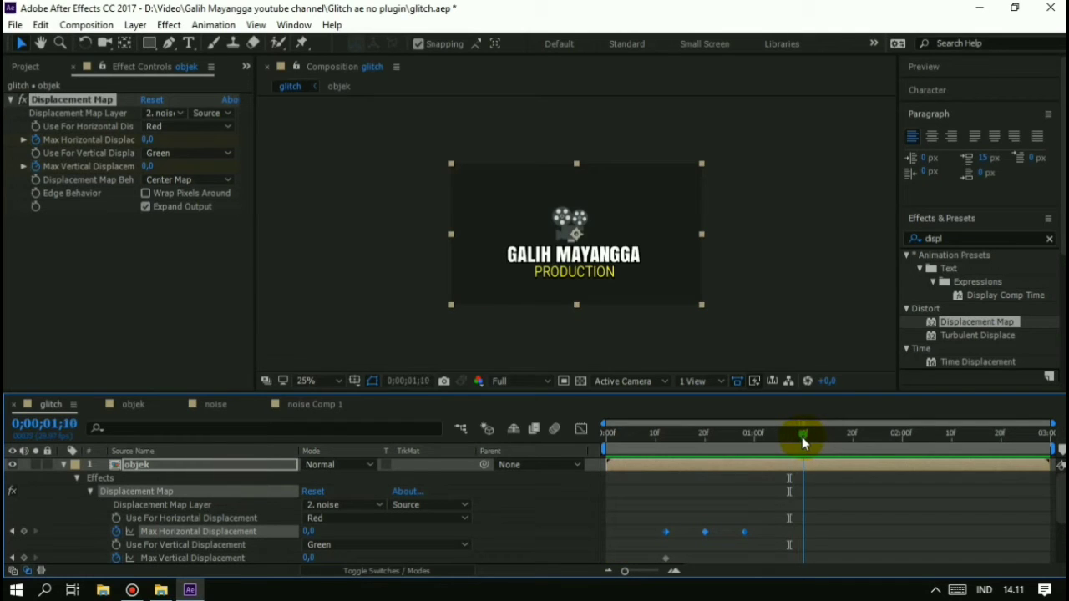
left_click(806, 440)
key("ctrl+v")
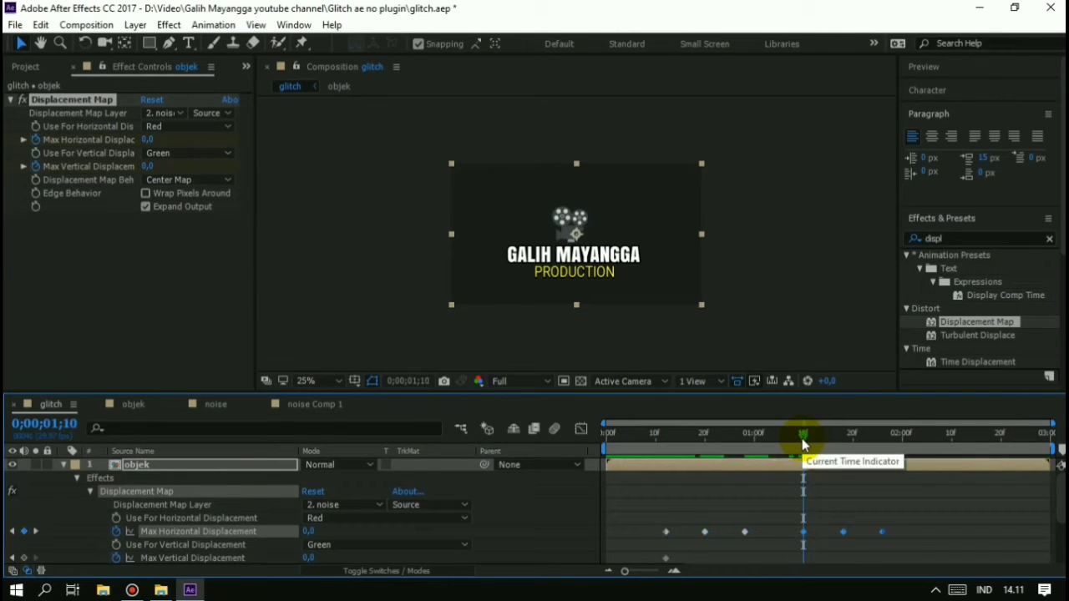
Paste the copied Max Horizontal Displacement keyframes again at 0;00;02;10 and preview the composition from the start.
left_click(1016, 446)
left_click(946, 447)
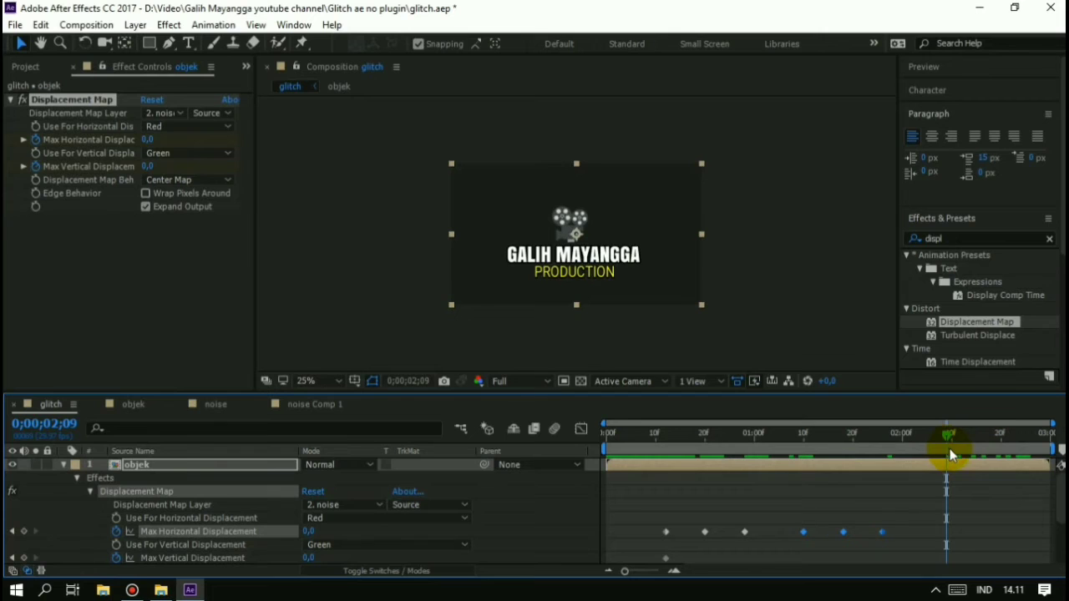
key("ctrl+v")
left_click(1051, 449)
left_click_drag(1059, 451, 1017, 464)
key("Home")
key("space")
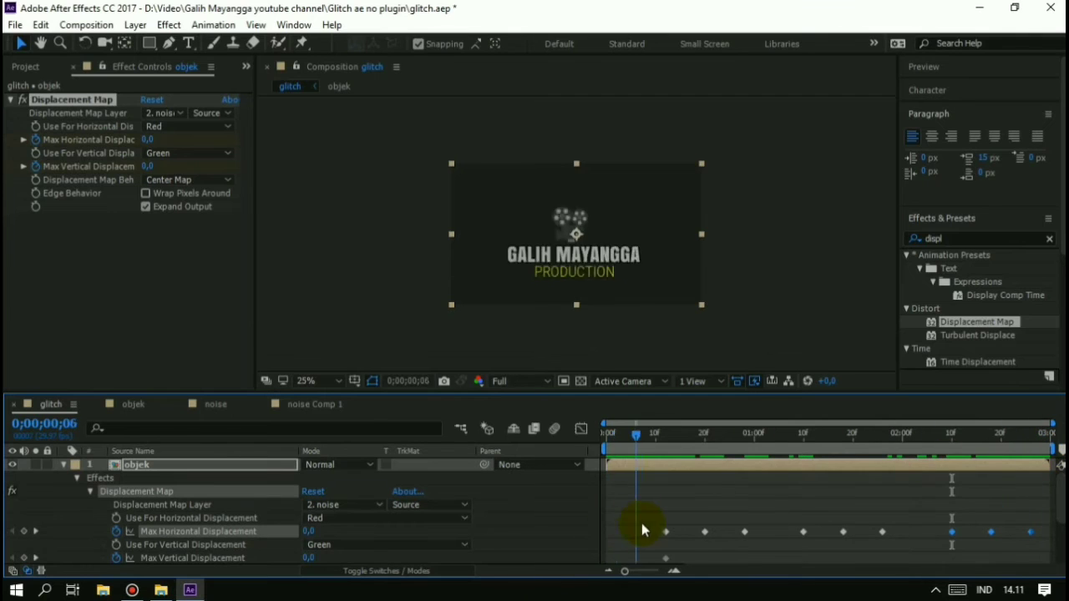
Shift the first group of three Max Horizontal Displacement keyframes to start at 0;00;00;10 and preview from the beginning.
left_click(655, 437)
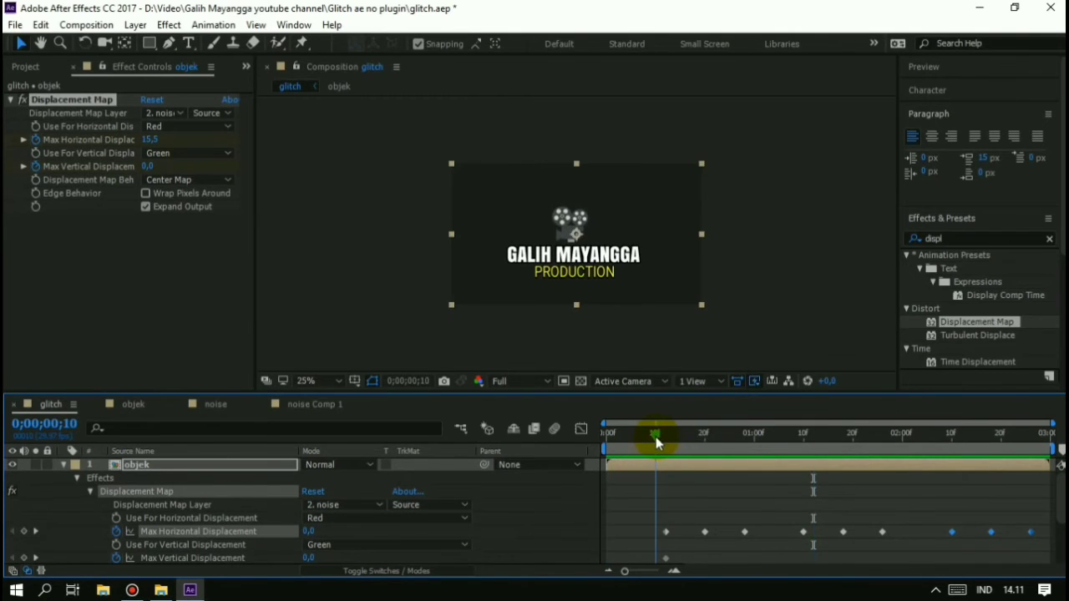
left_click_drag(761, 508, 667, 529)
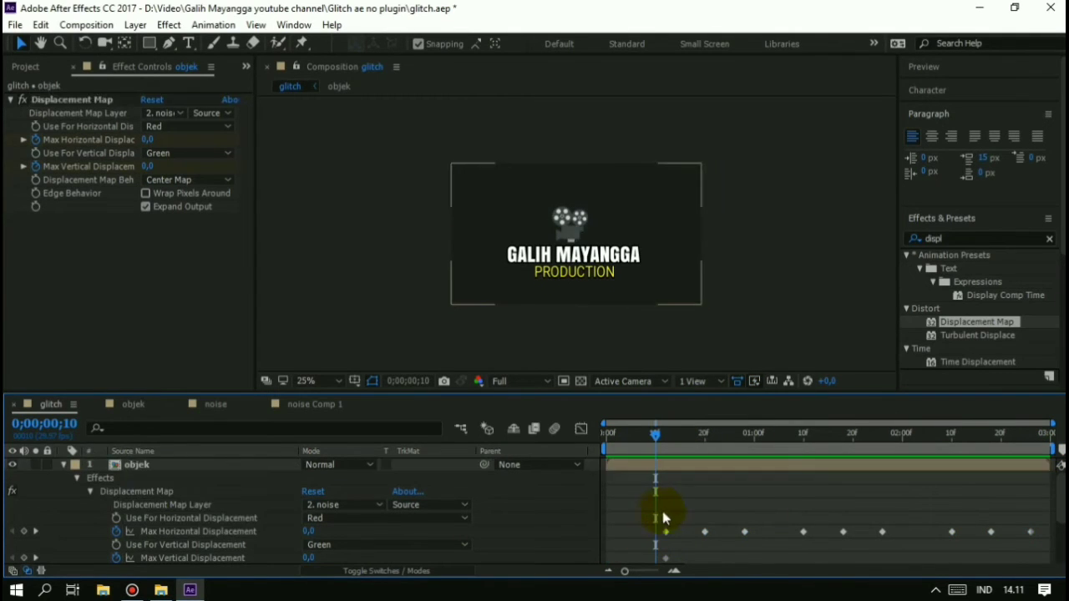
left_click_drag(744, 533, 735, 532)
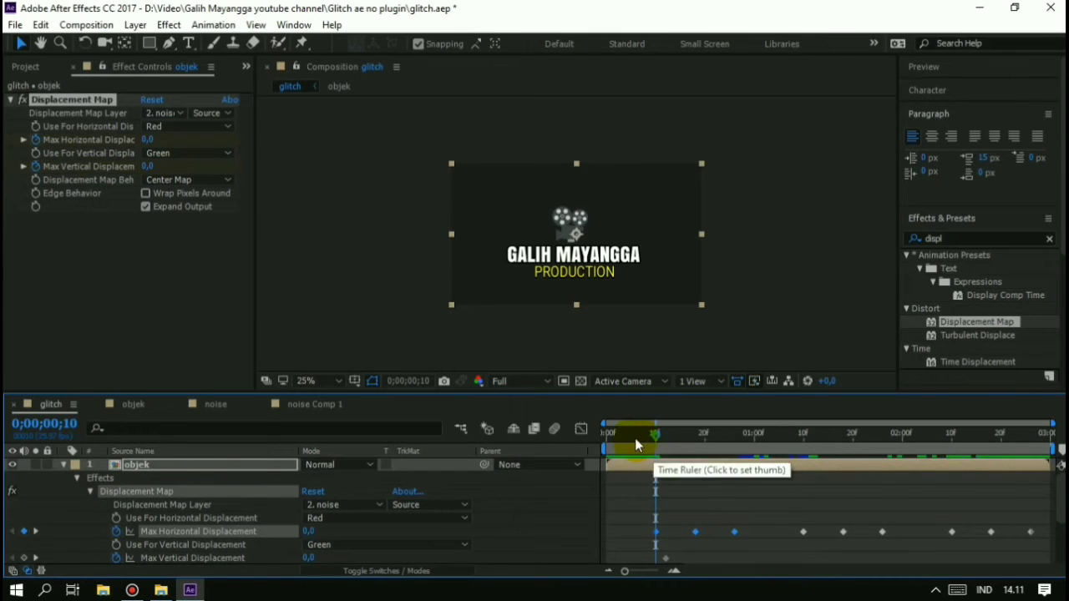
key("Home")
key("space")
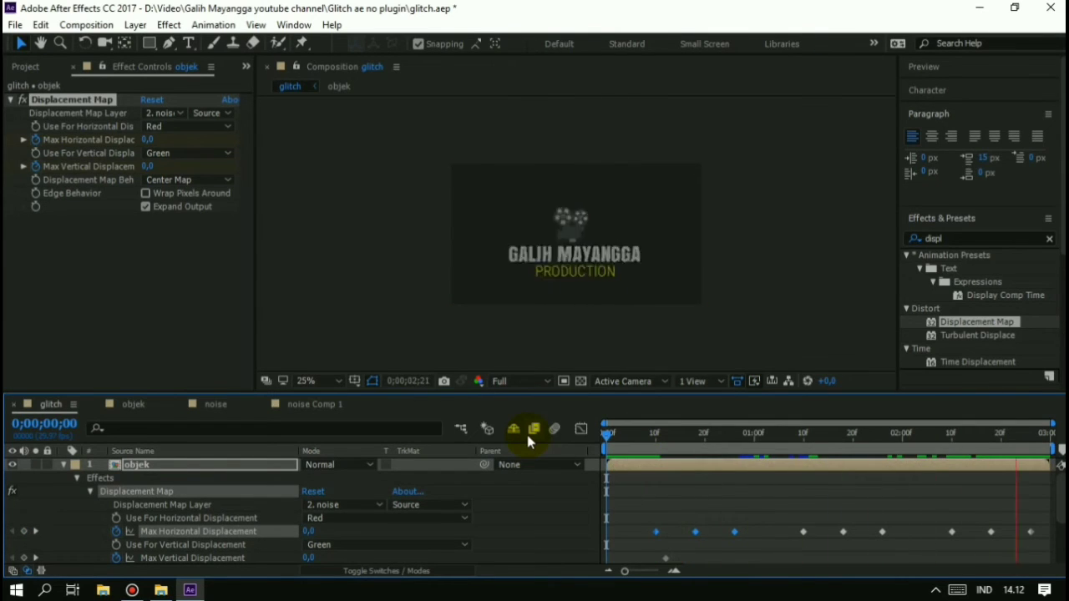
Add Glitch Sound Effect.mp3 from the project to the glitch composition, below the noise layer.
left_click(58, 219)
left_click(60, 240)
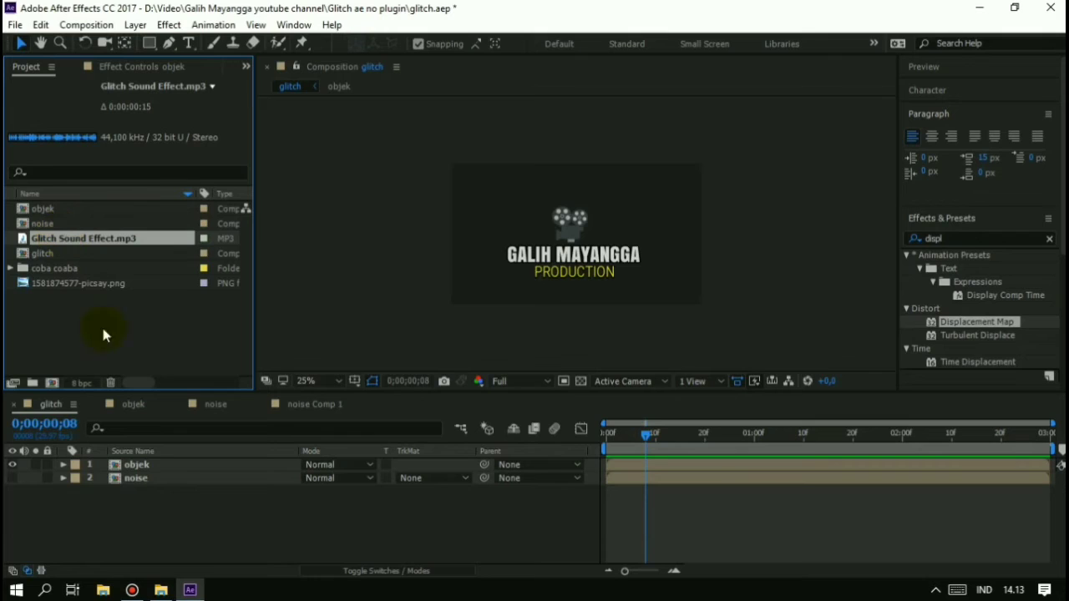
left_click_drag(98, 238, 147, 489)
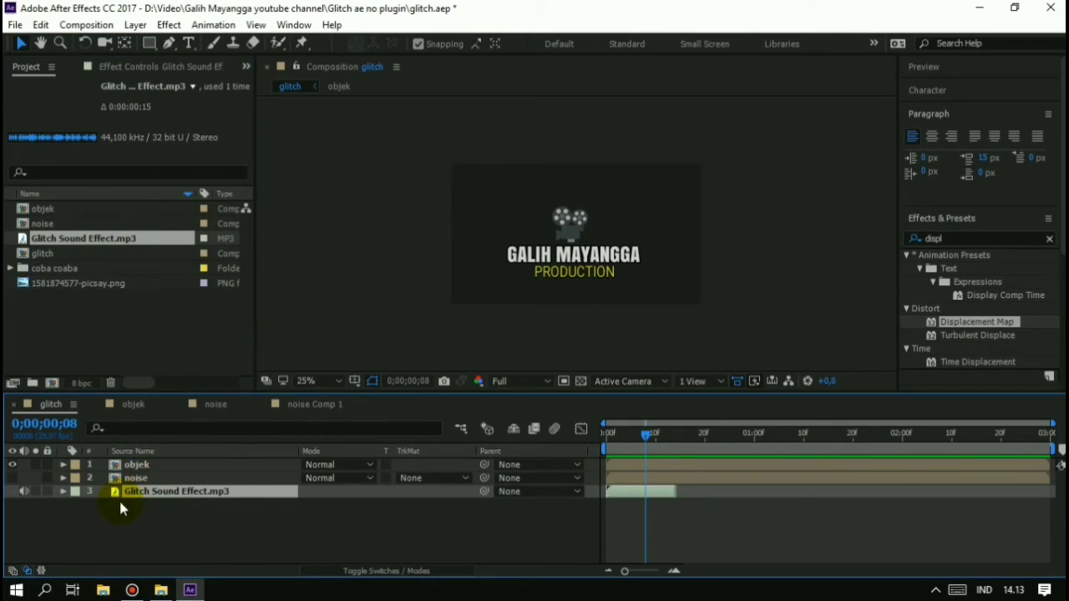
Lower the Glitch Sound Effect.mp3 layer's Audio Levels to -25 dB and reveal its waveform.
left_click(75, 505)
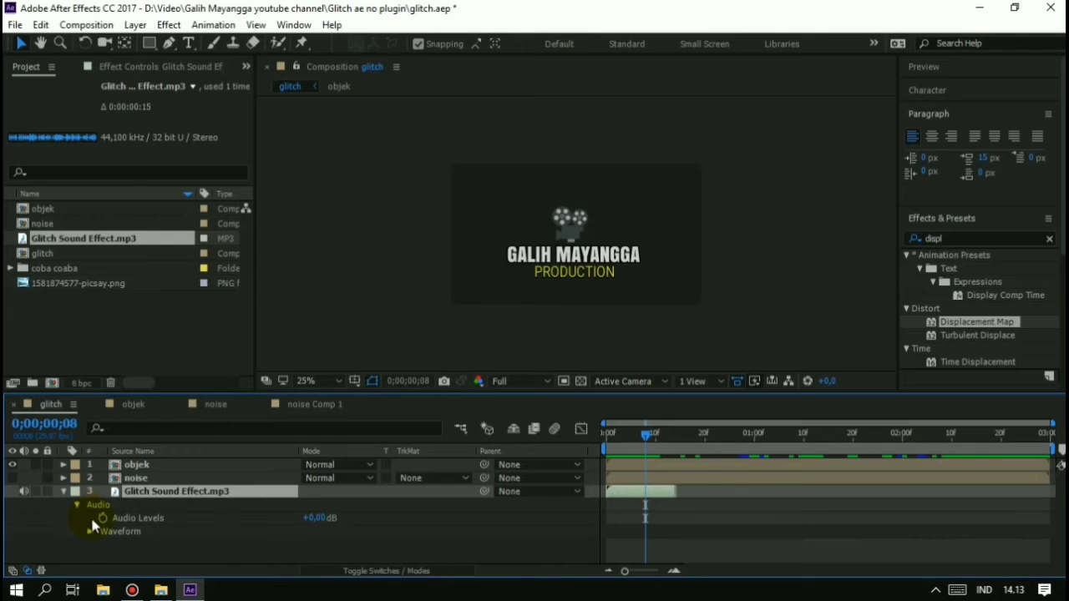
left_click_drag(321, 519, 299, 521)
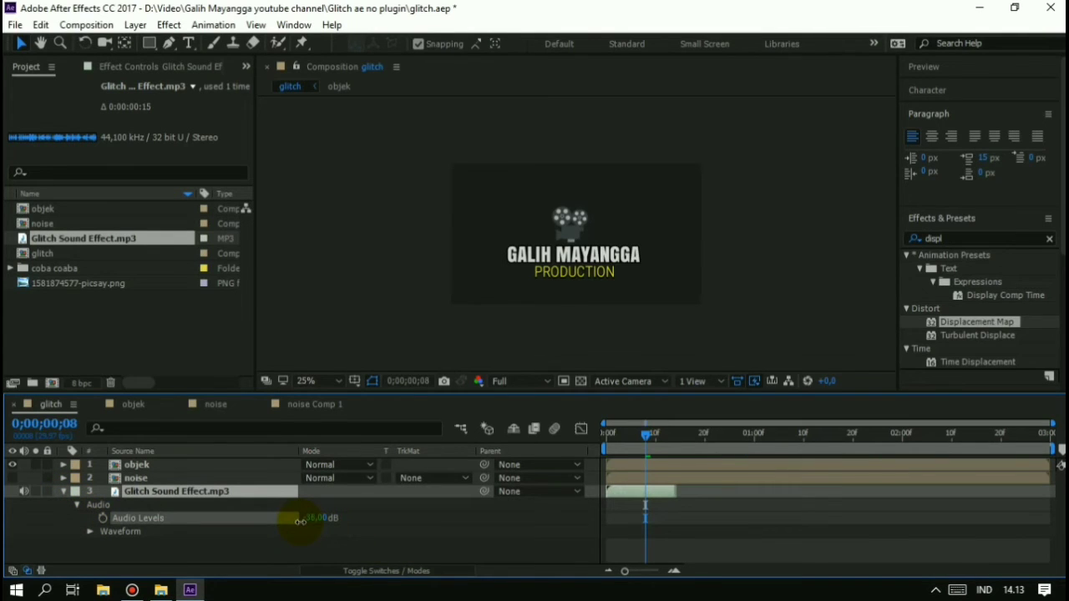
left_click(89, 532)
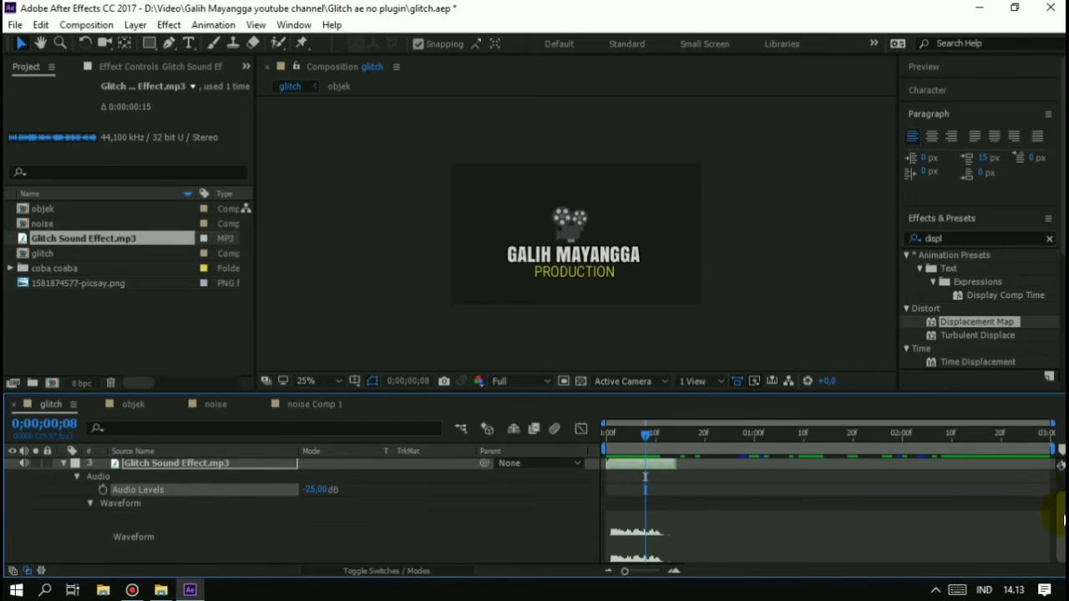
scroll(1061, 513, "up", 2)
Show the objek keyframes in an enlarged timeline and move the sound effect layer to start at the first glitch keyframe, 0;00;00;10.
left_click(60, 470)
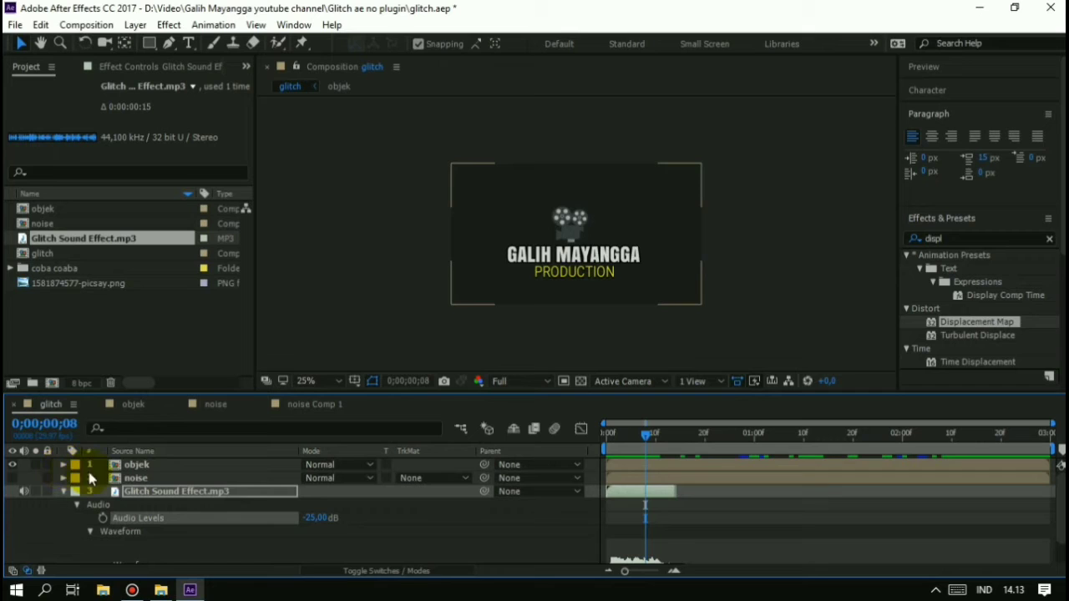
left_click(132, 480)
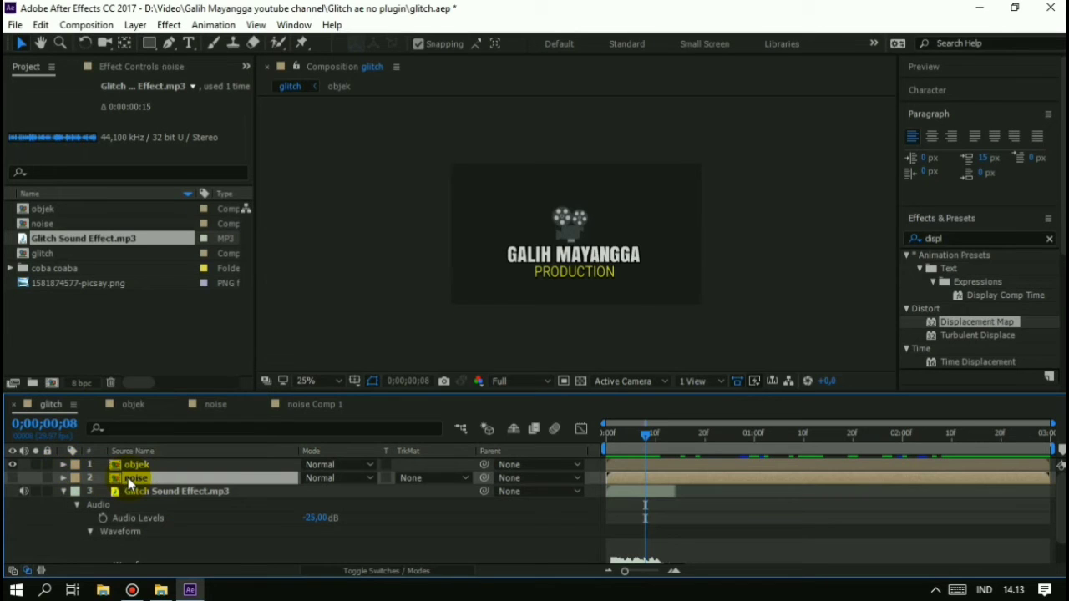
left_click(63, 465)
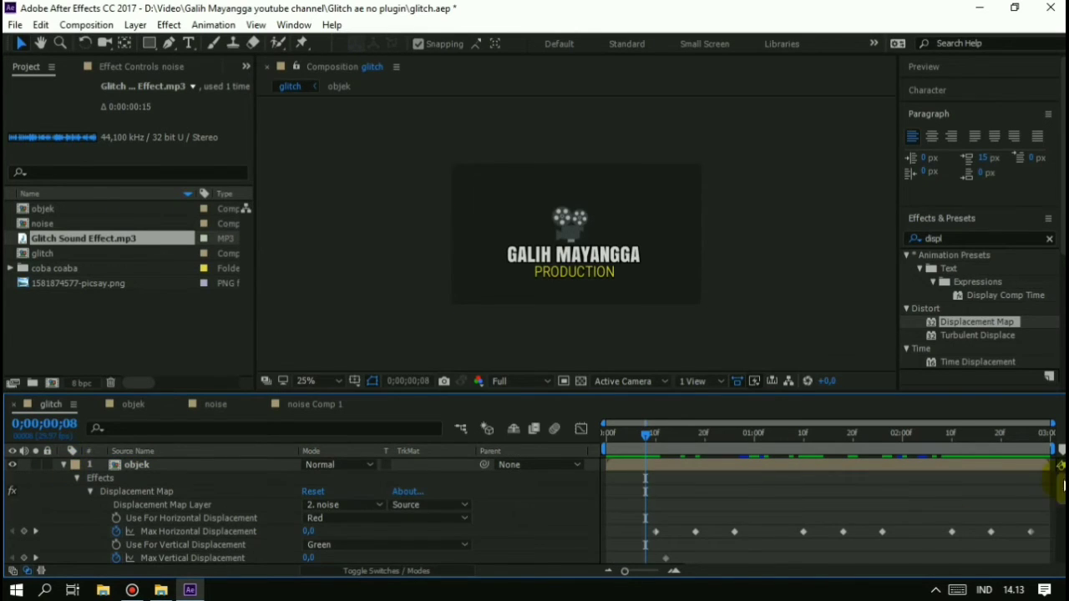
left_click_drag(1064, 486, 1061, 511)
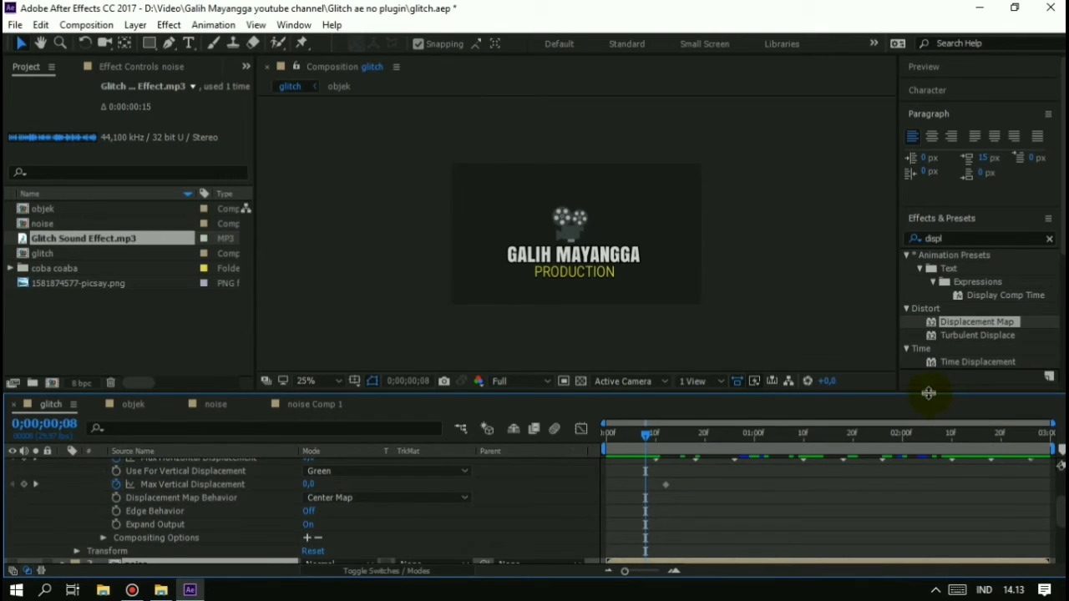
left_click_drag(929, 392, 919, 264)
left_click(660, 463)
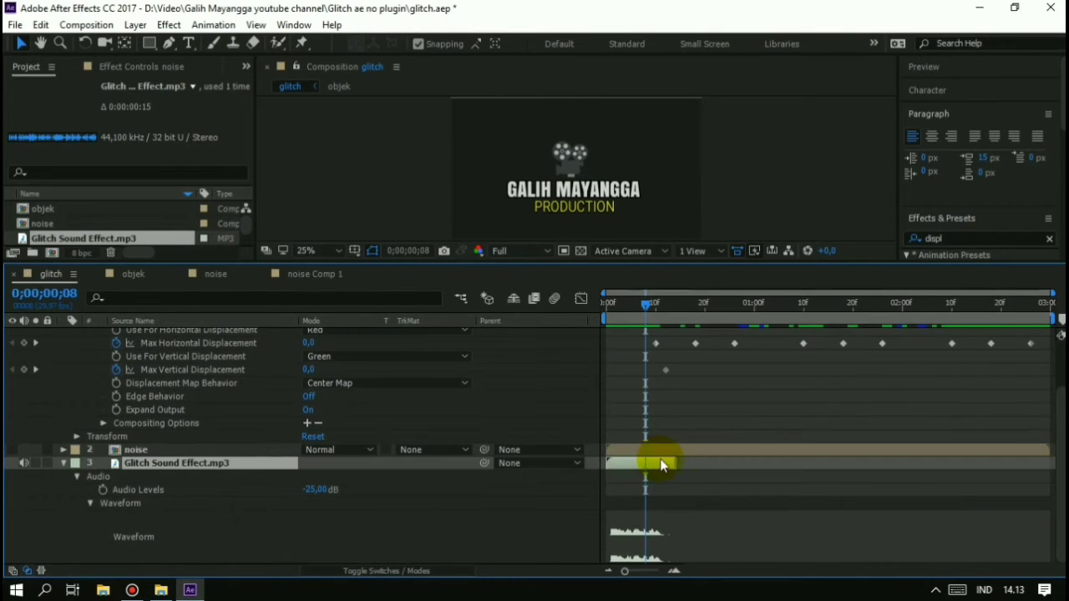
left_click_drag(662, 464, 704, 459)
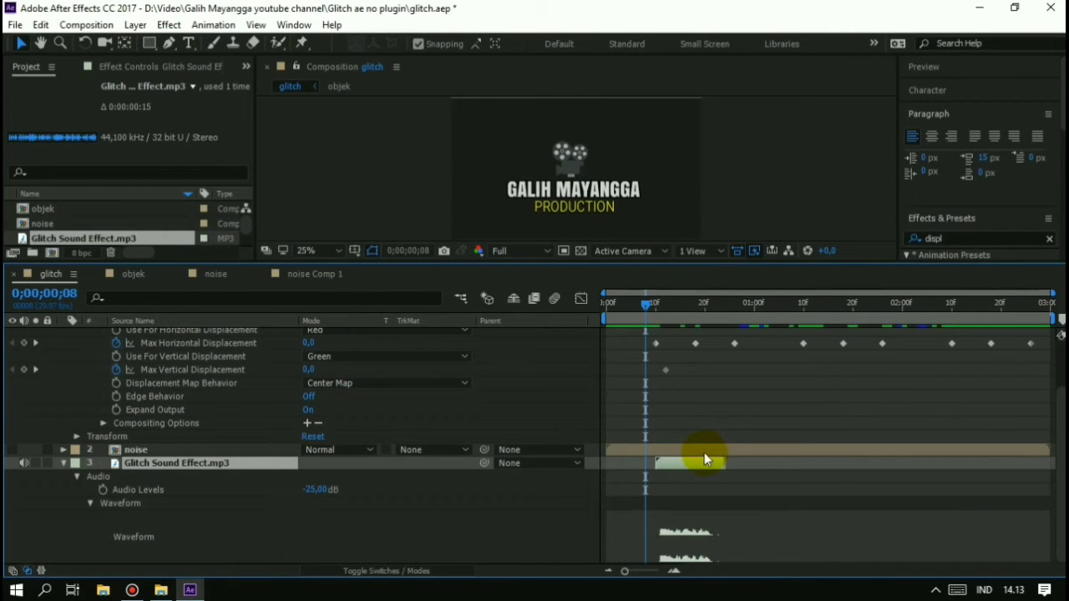
left_click(653, 321)
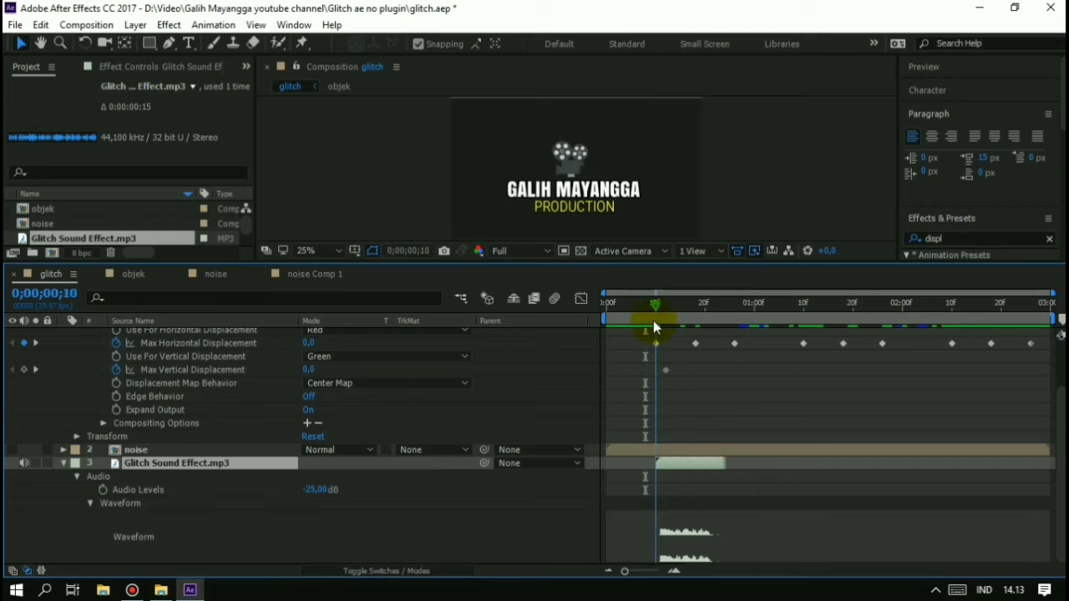
Retime the first glitch to the sound by moving its middle keyframe to 0;00;00;17 and its last to the clip's end, then preview.
left_click(693, 343)
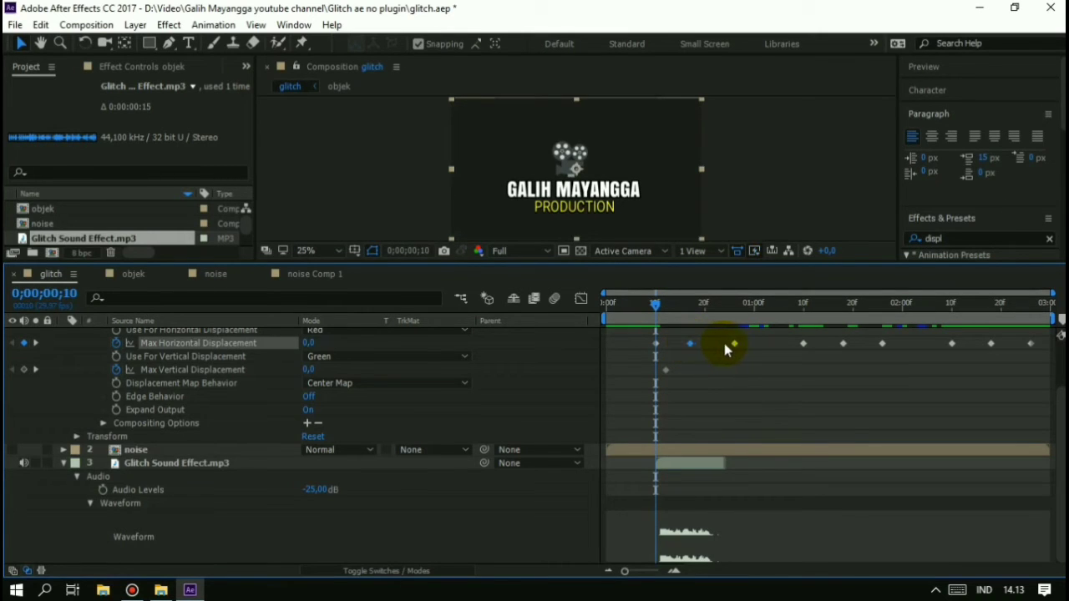
left_click_drag(735, 344, 724, 343)
left_click_drag(1062, 490, 1062, 477)
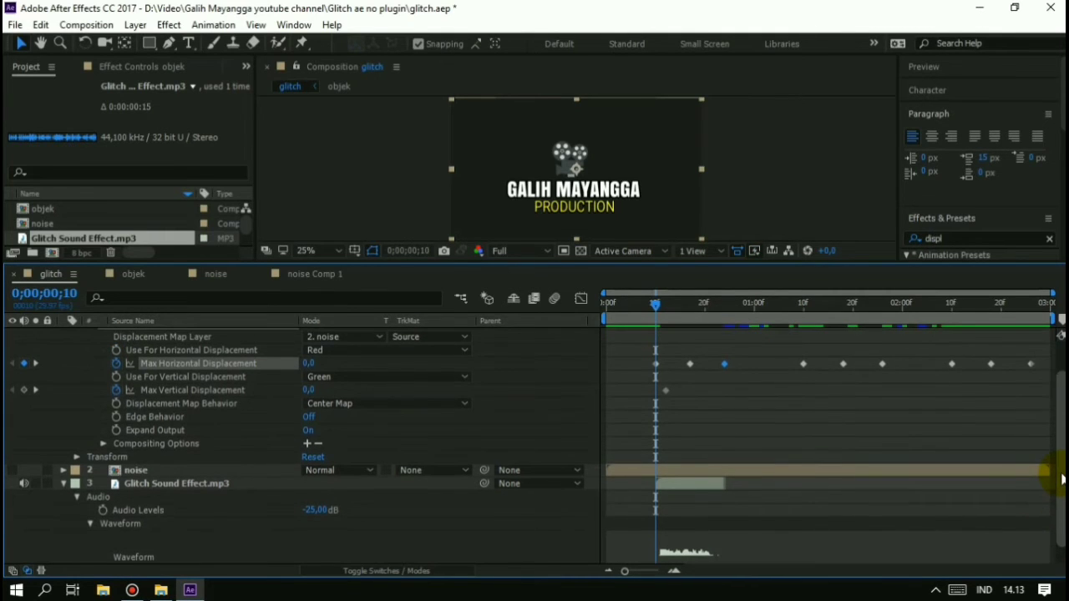
key("space")
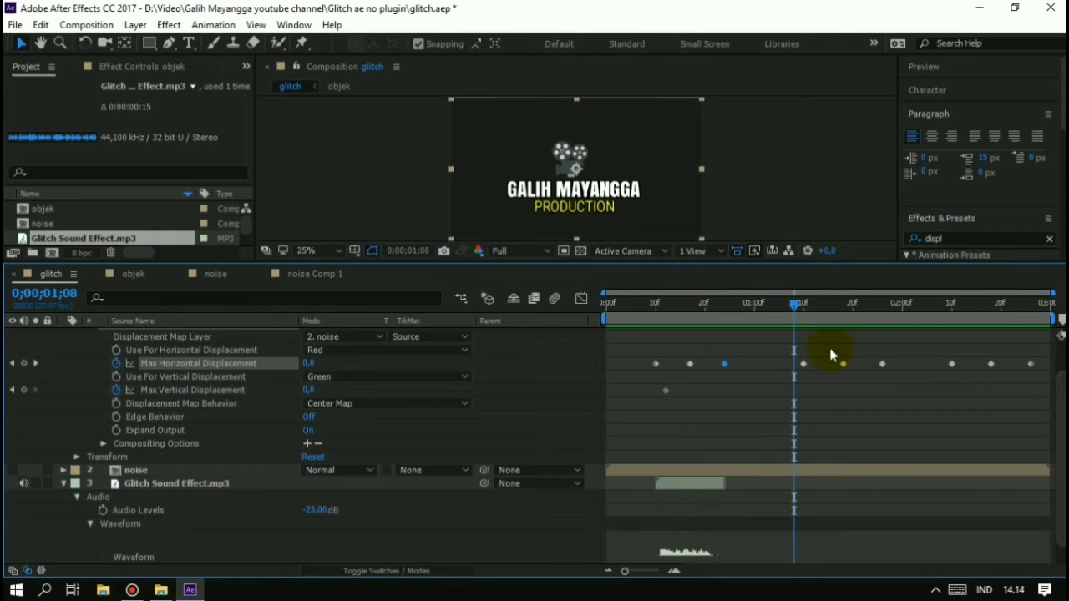
left_click_drag(793, 324, 688, 313)
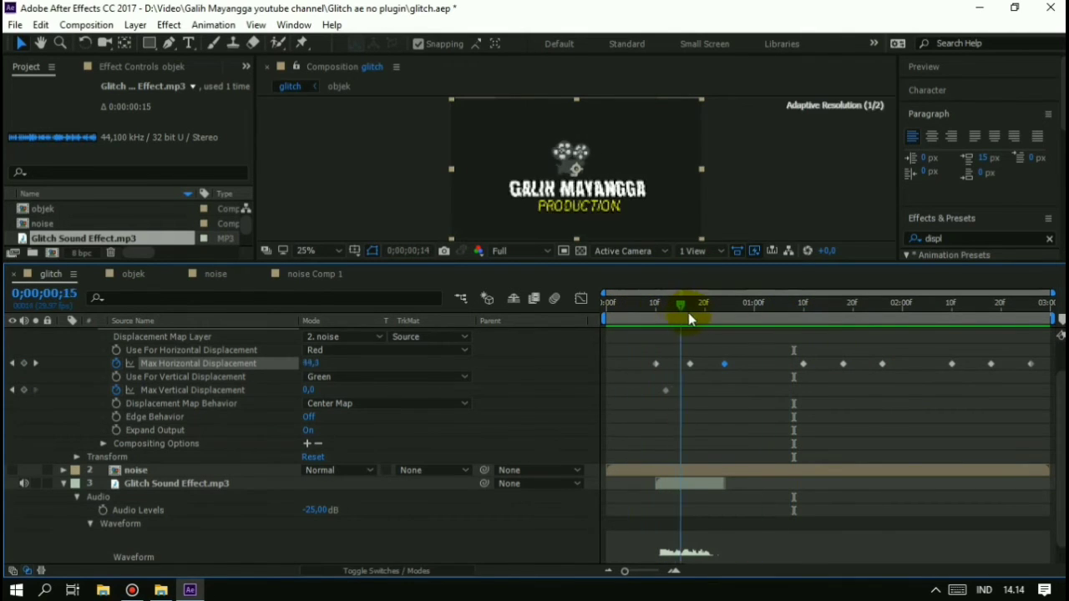
Duplicate the Glitch Sound Effect.mp3 layer and move the copy to start at the second glitch, 0;00;01;10.
left_click(692, 489)
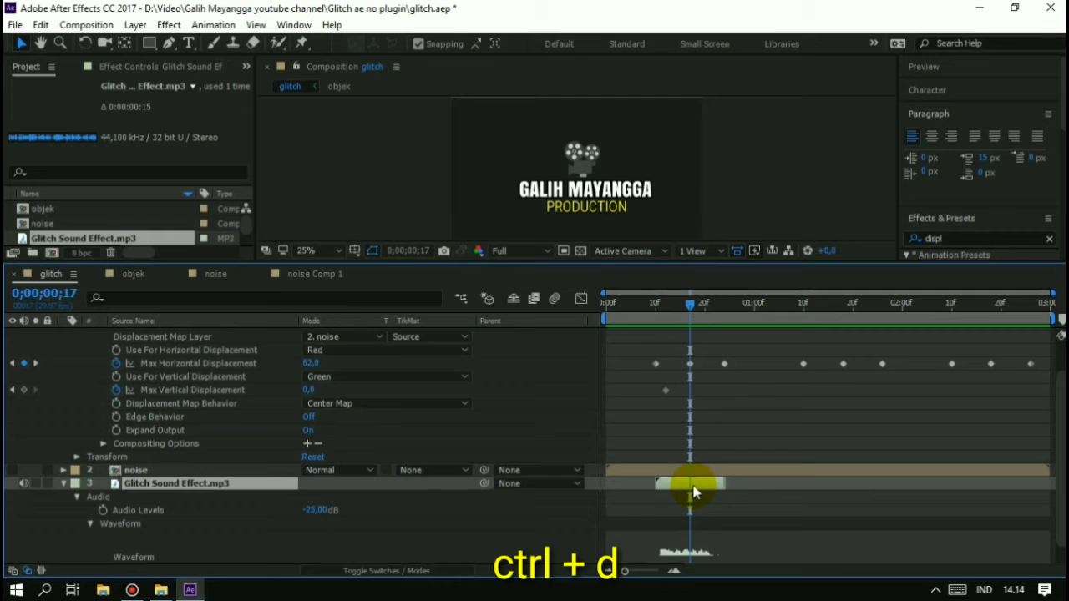
key("ctrl+d")
left_click_drag(692, 492, 841, 492)
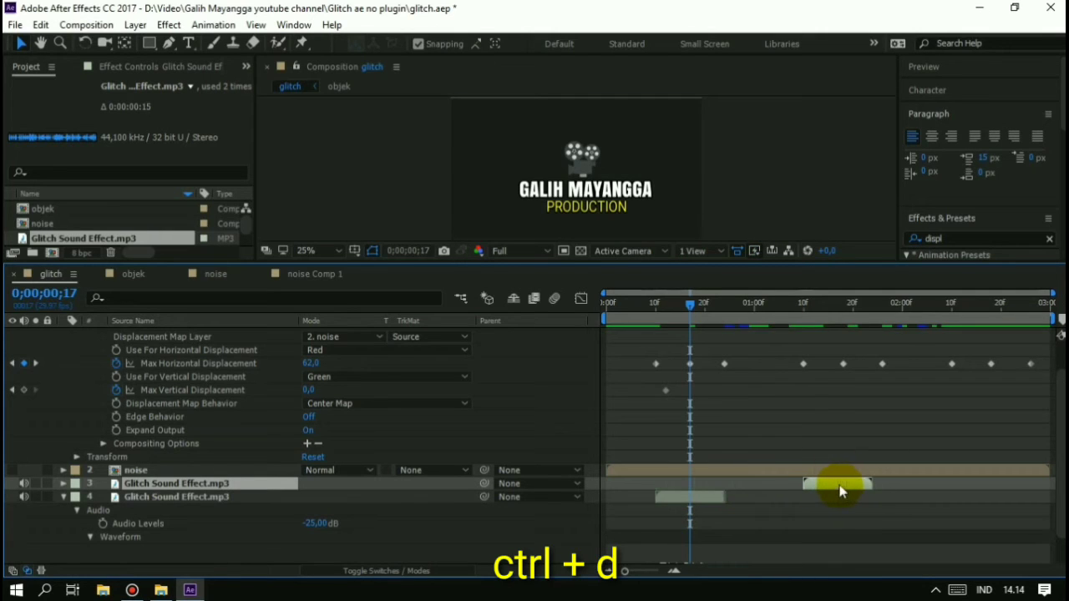
left_click_drag(791, 317, 802, 318)
Retime the second Max Horizontal Displacement group to its sound, with the middle keyframe at 0;00;01;17 and the last at 0;00;01;24.
left_click_drag(892, 347, 828, 371)
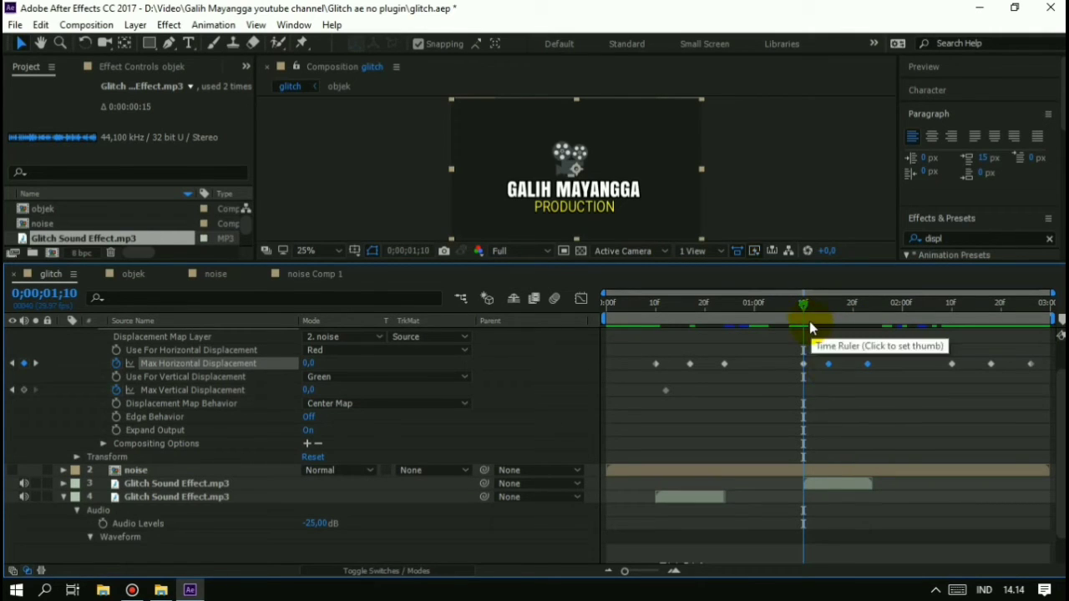
left_click_drag(809, 326, 869, 331)
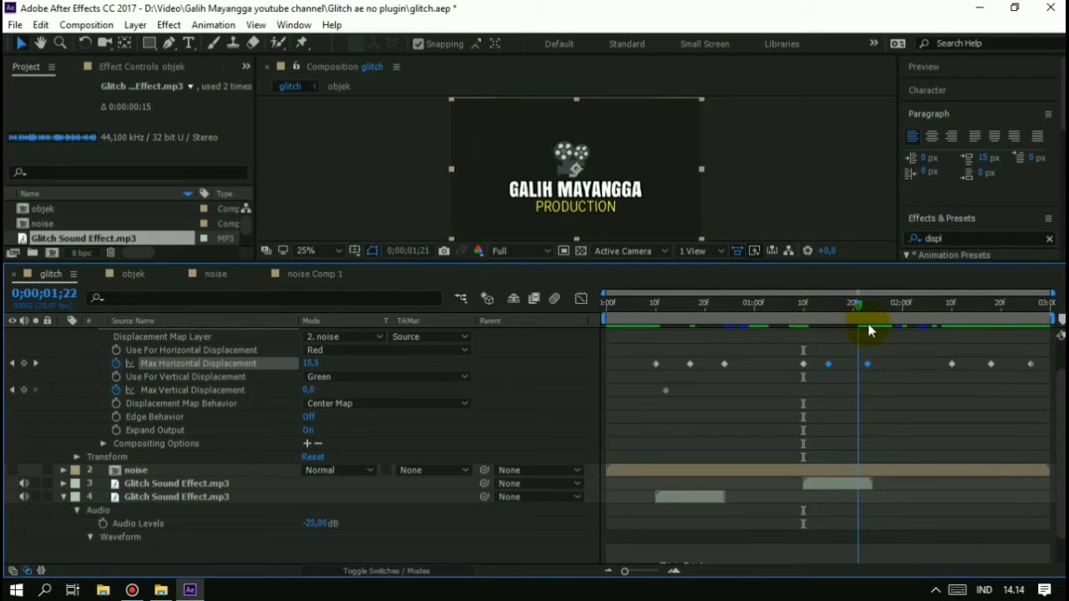
left_click(874, 327)
left_click(871, 354)
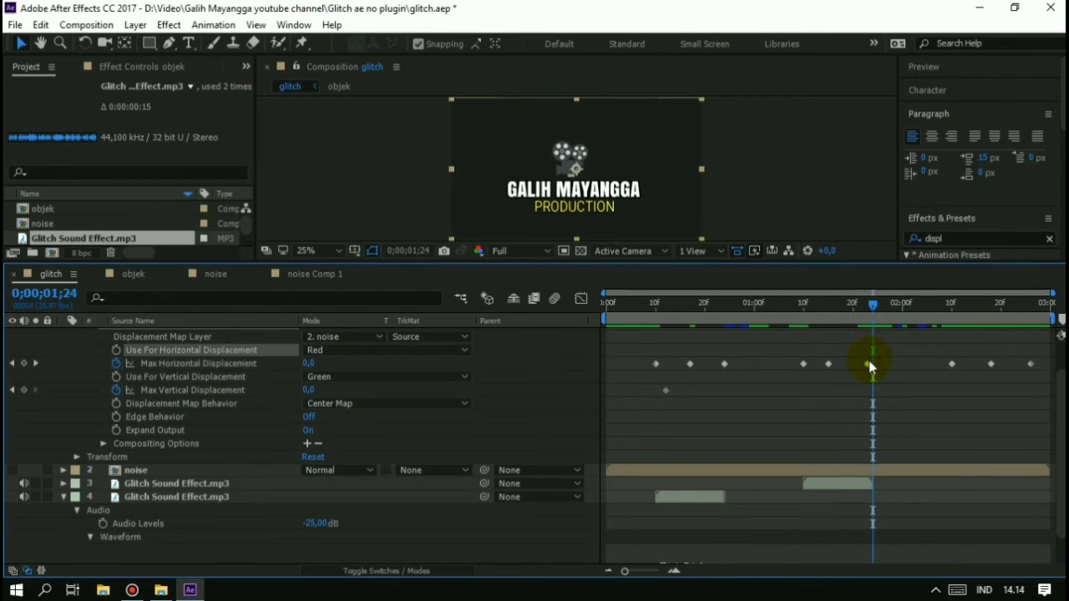
left_click(872, 366)
left_click(843, 324)
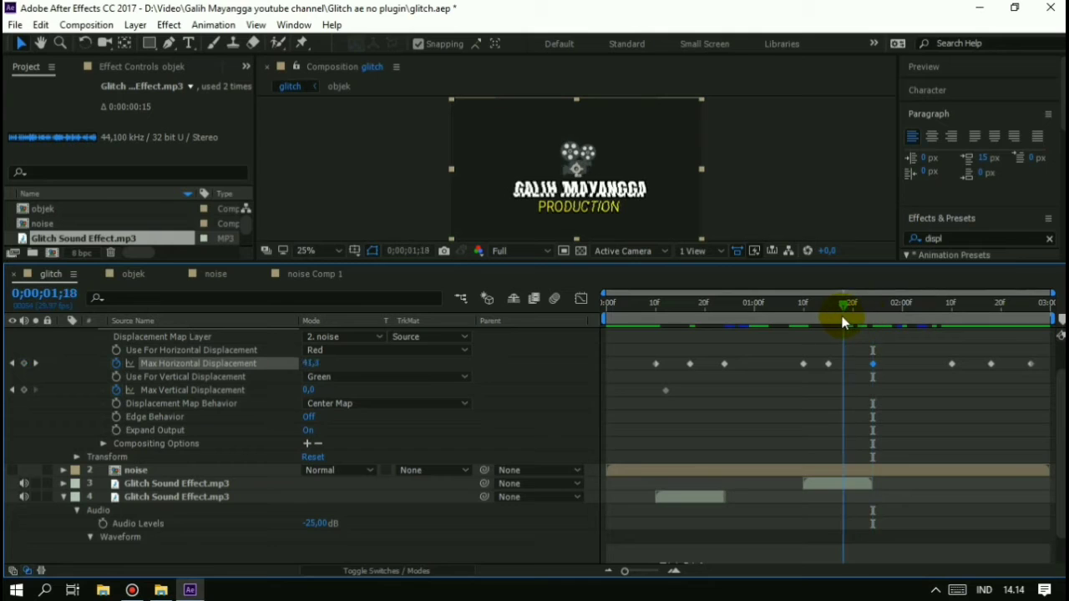
left_click(838, 321)
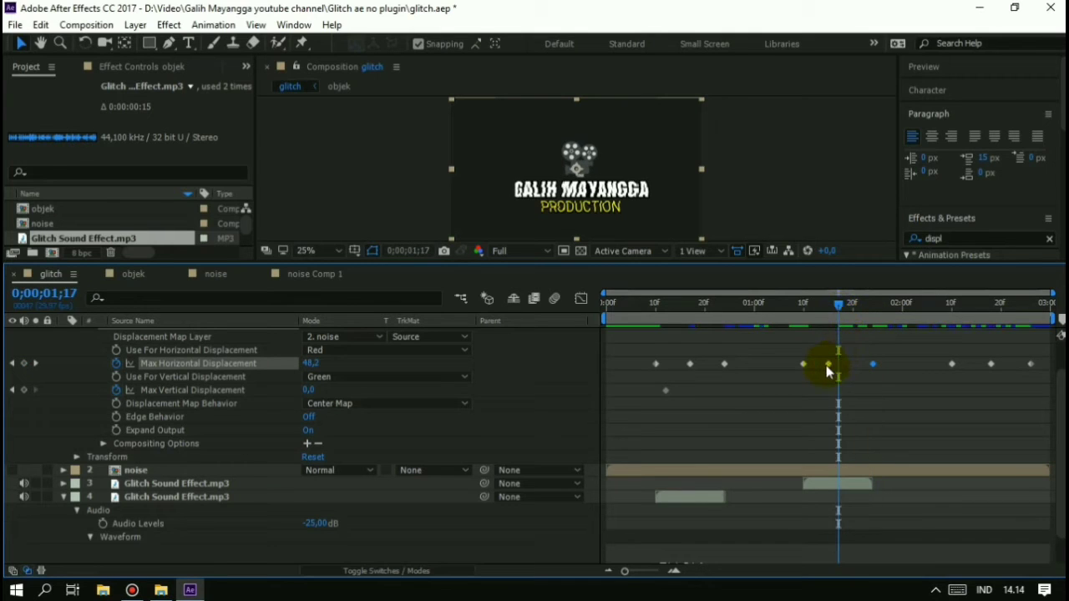
left_click_drag(828, 368, 839, 365)
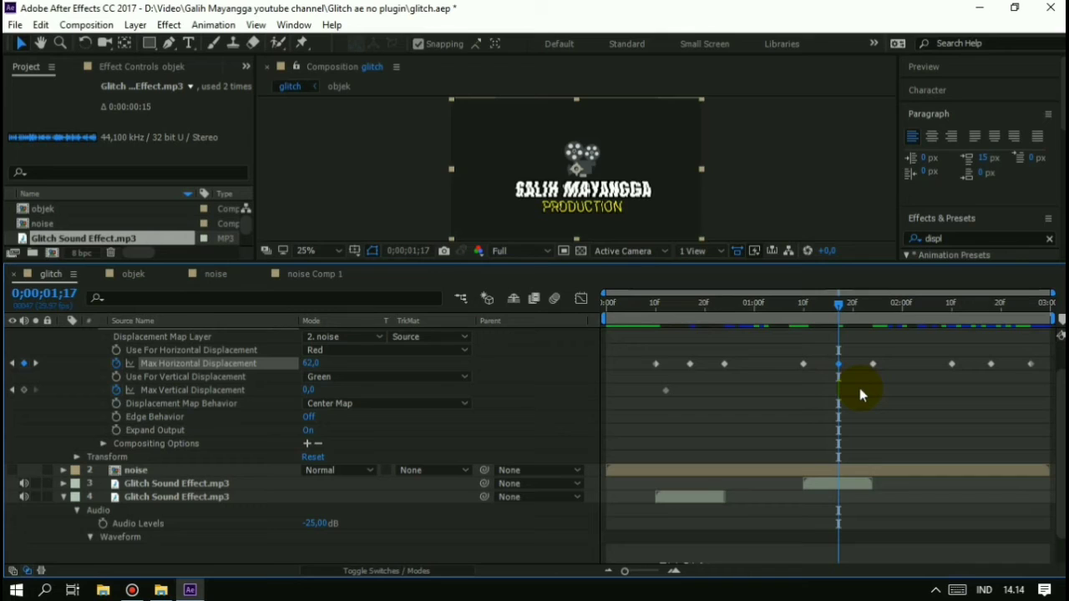
Duplicate the second Glitch Sound Effect.mp3 layer and move the copy to start at the third glitch, 0;00;02;10.
left_click(851, 486)
key("ctrl+d")
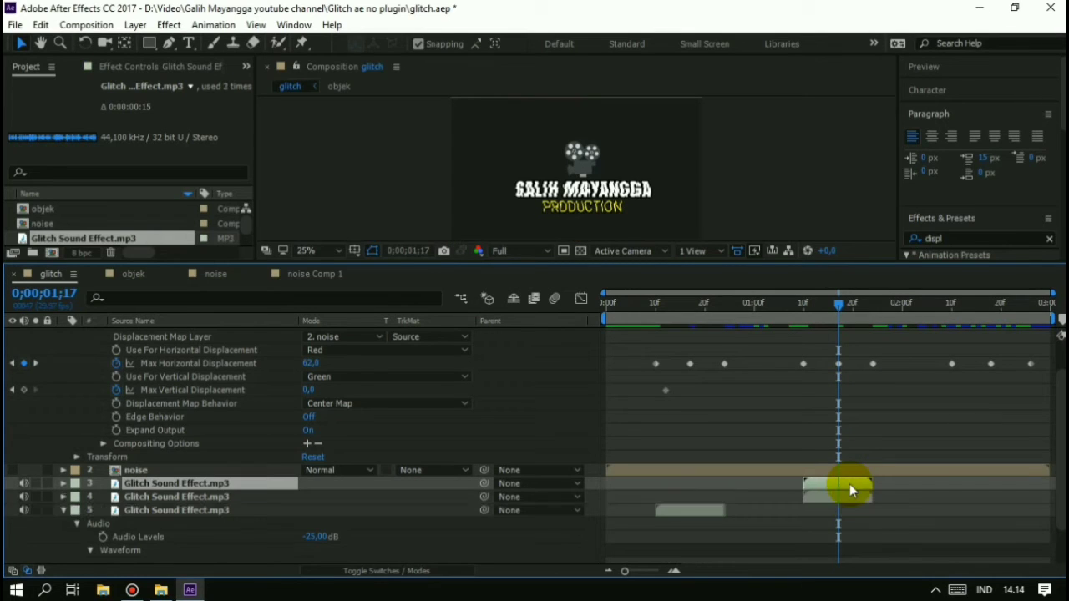
left_click_drag(847, 483, 997, 473)
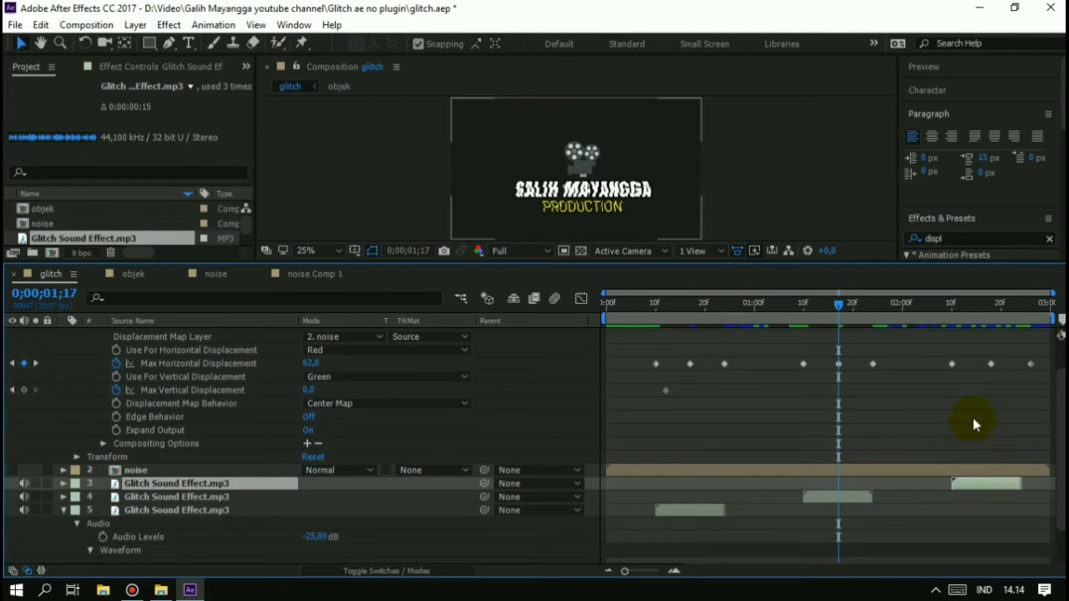
Retime the third Max Horizontal Displacement group, with its last keyframe at 0;00;02;24 and its middle one at 0;00;02;17, then preview.
left_click(951, 305)
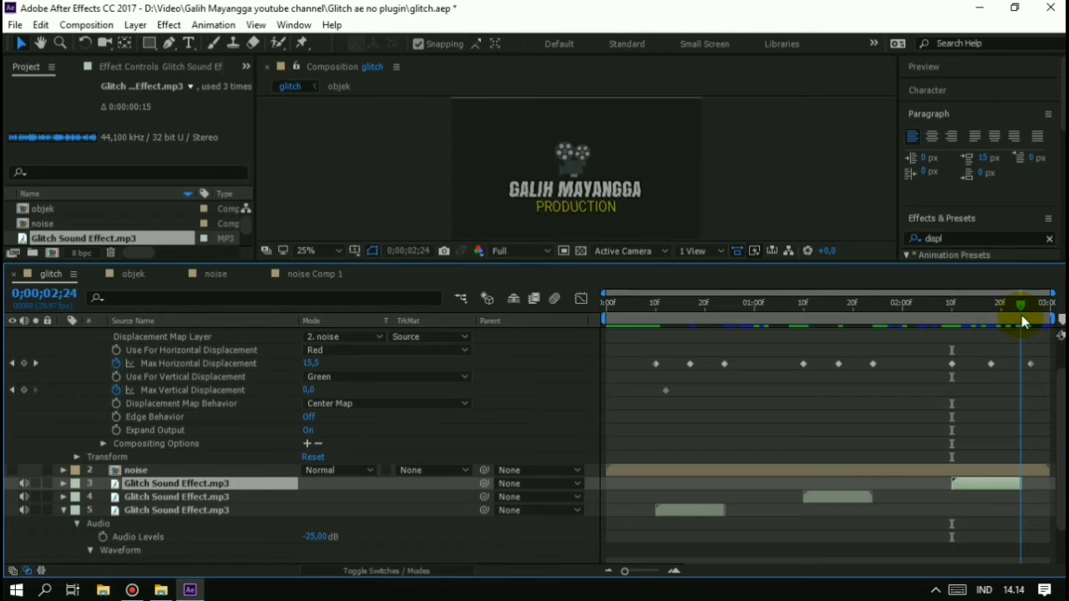
left_click(1021, 311)
left_click(1032, 361)
left_click_drag(1033, 368, 1027, 363)
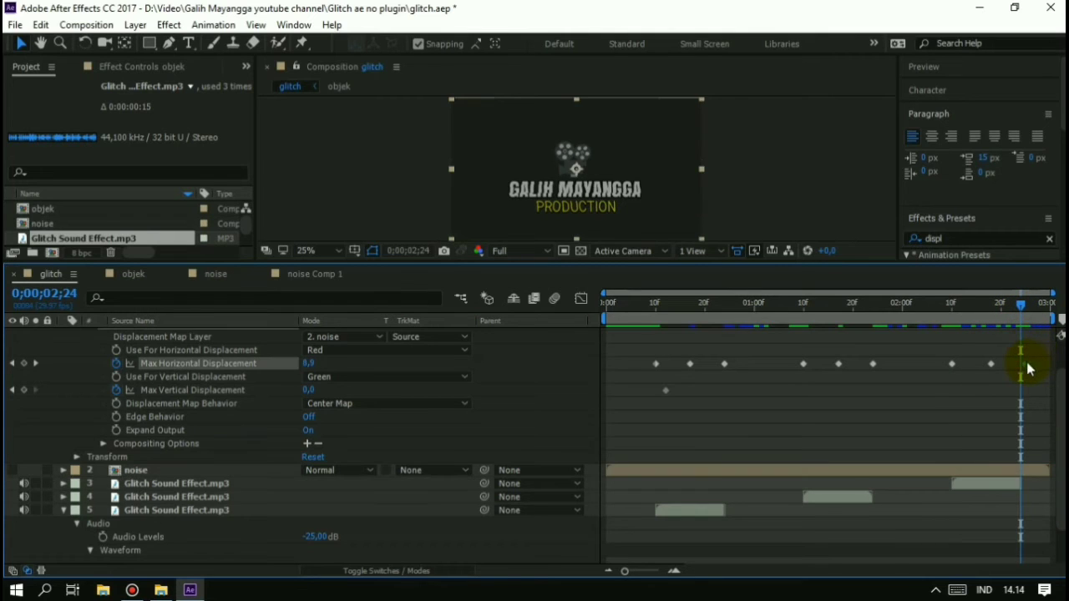
left_click(988, 310)
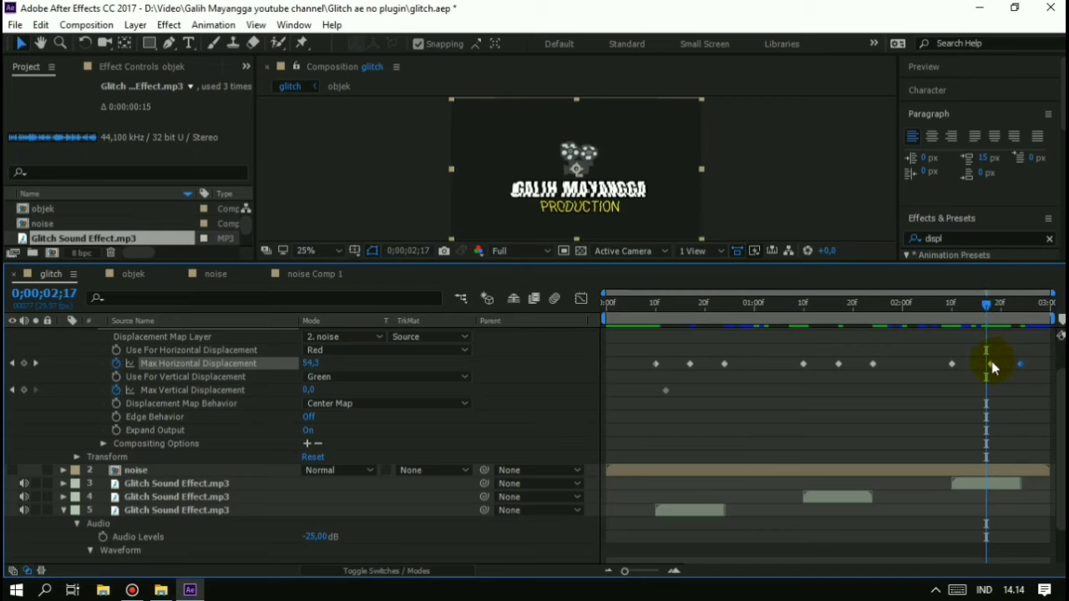
left_click_drag(990, 364, 986, 364)
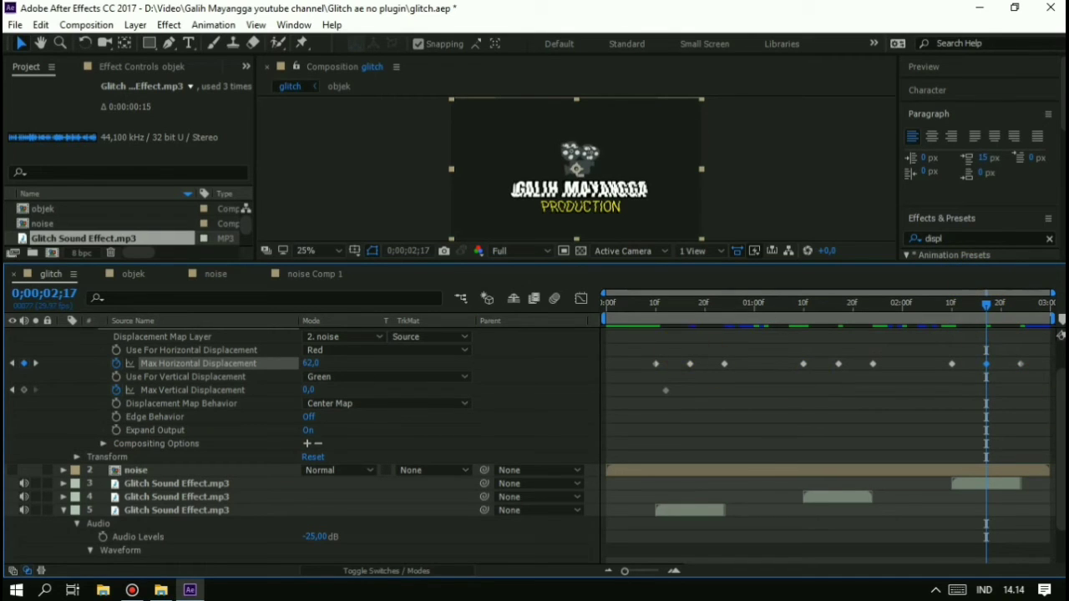
scroll(1063, 435, "up", 2)
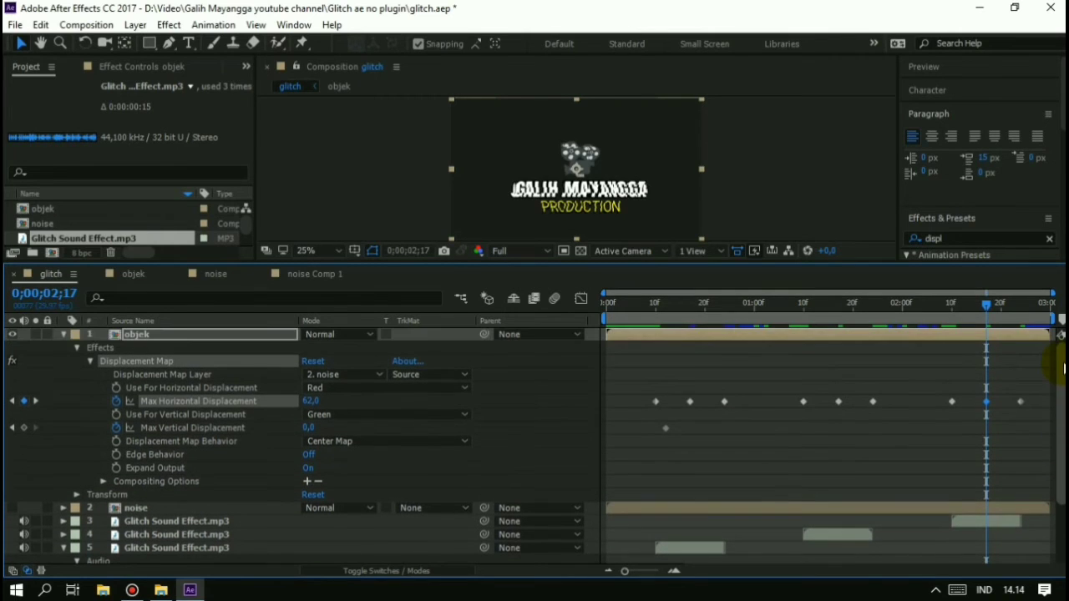
key("space")
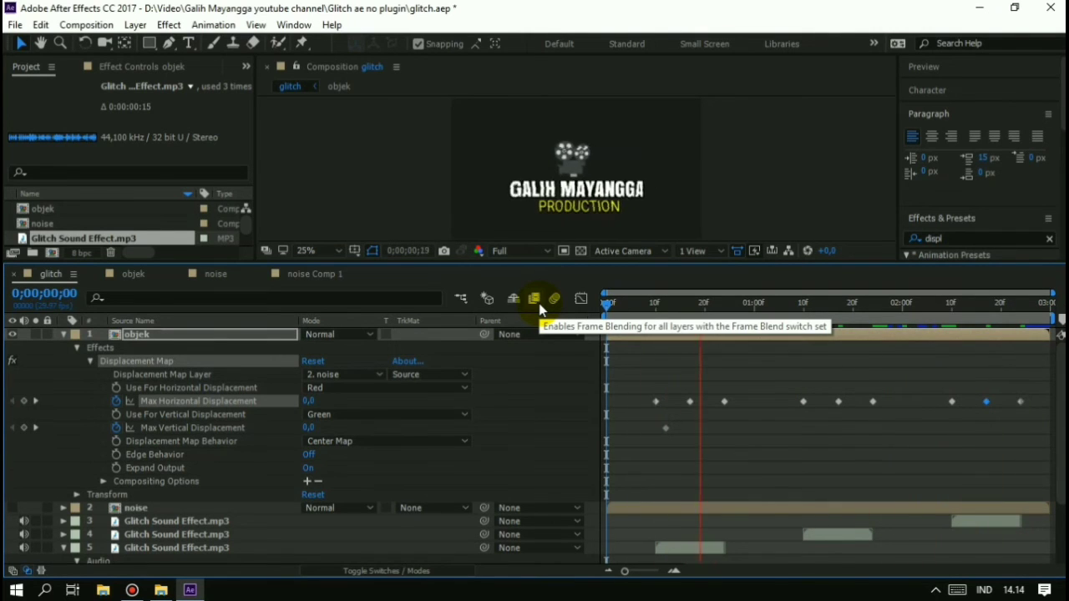
key("space")
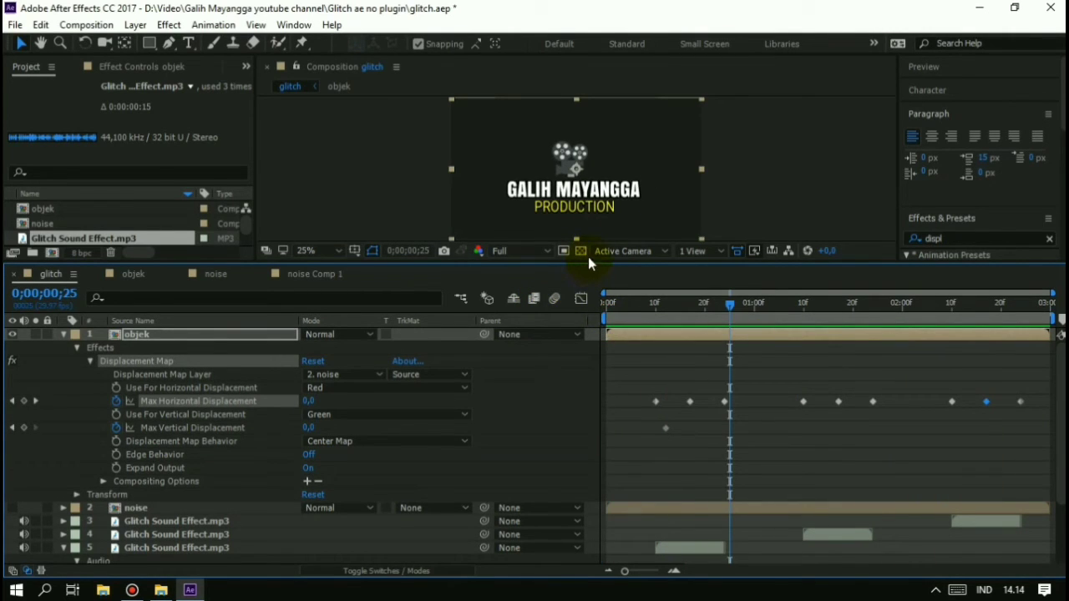
Reduce the timeline's height and collapse the expanded properties of the objek and lowest sound effect layers.
left_click_drag(588, 260, 587, 297)
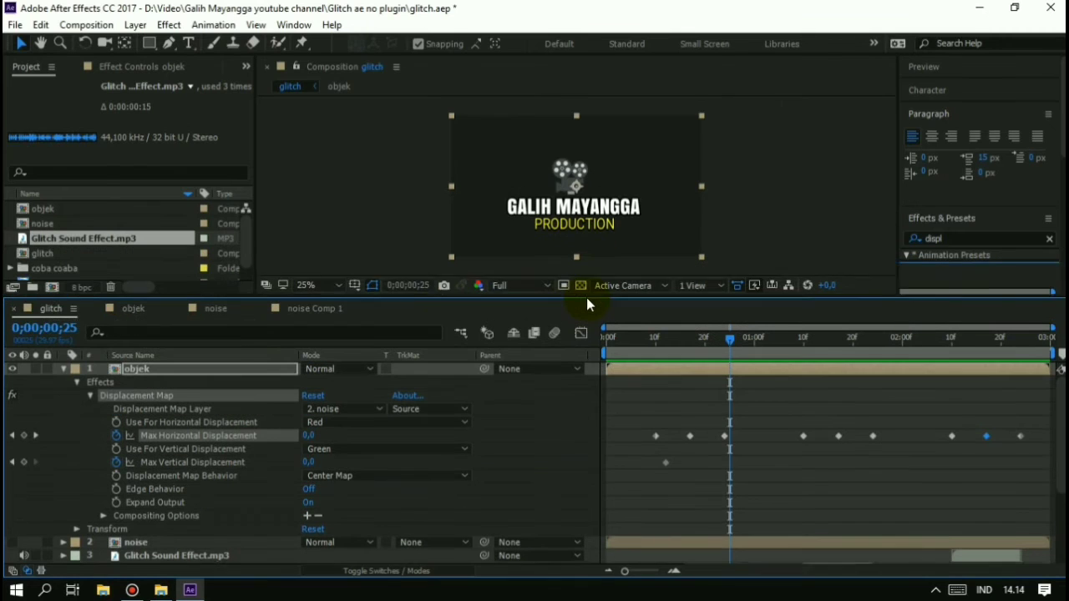
left_click(65, 370)
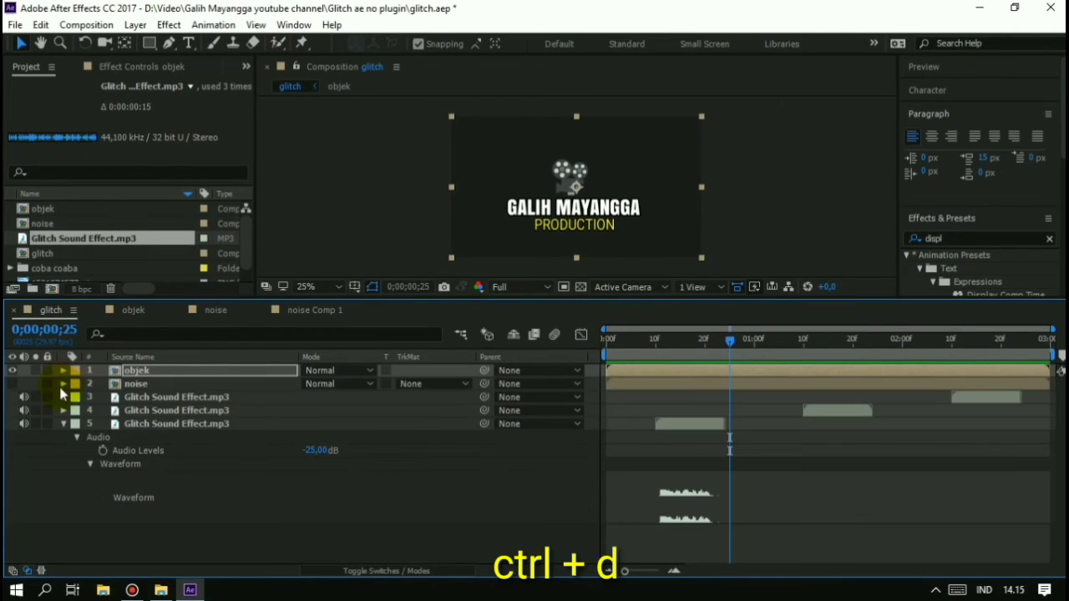
left_click(64, 424)
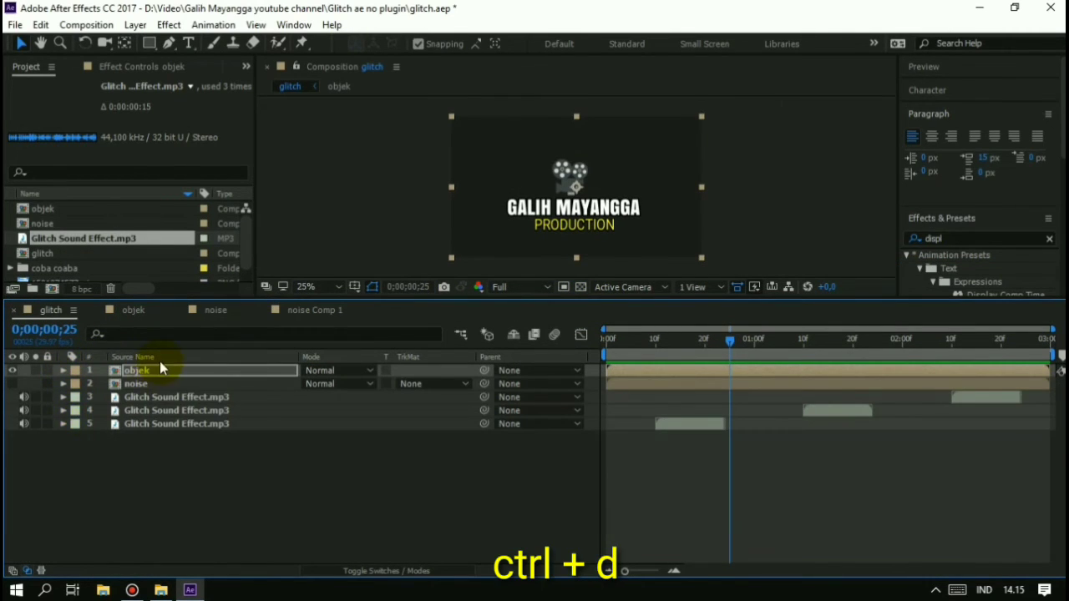
left_click(179, 370)
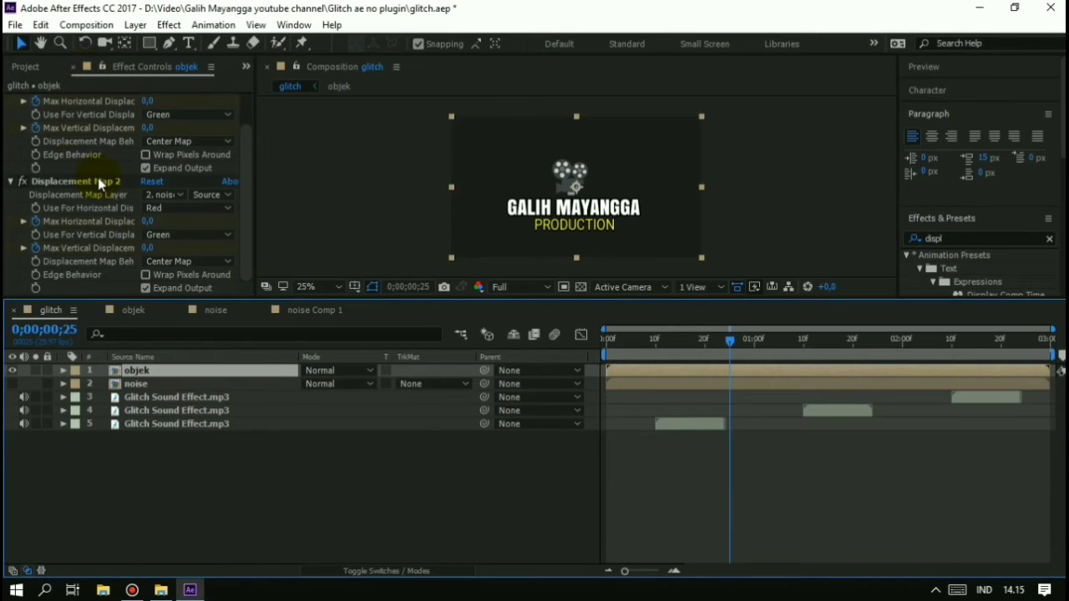
key("ctrl+z")
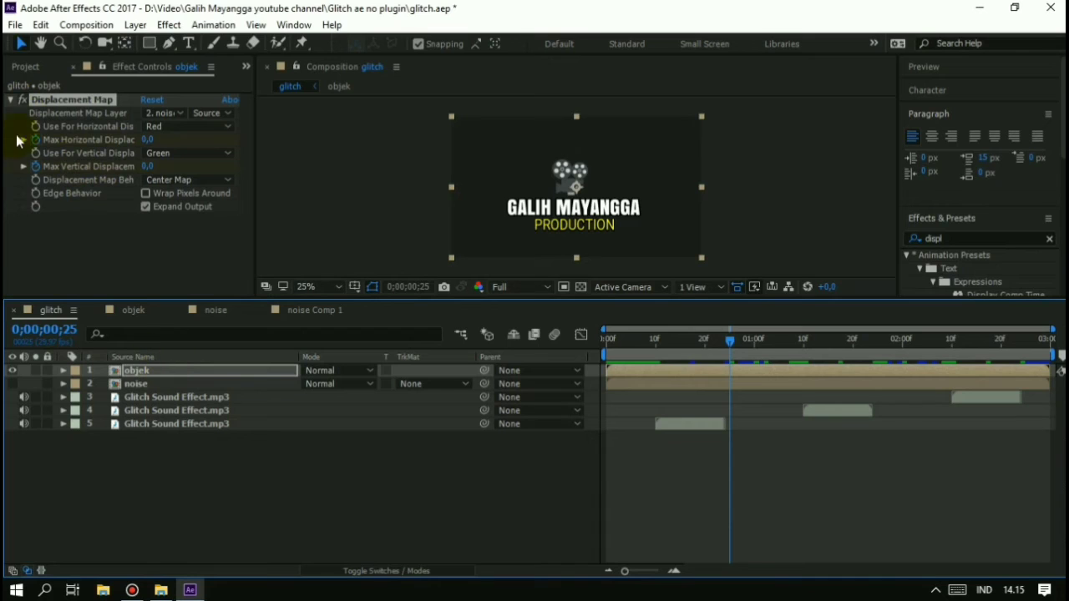
left_click(20, 67)
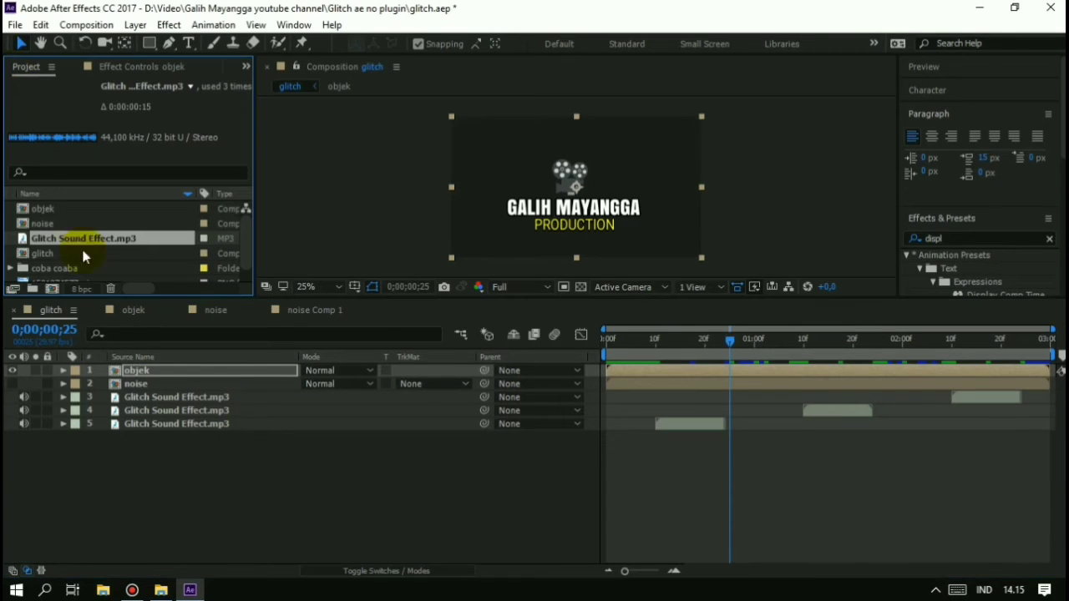
Duplicate the objek layer twice to make three stacked copies.
left_click(156, 431)
left_click(153, 371)
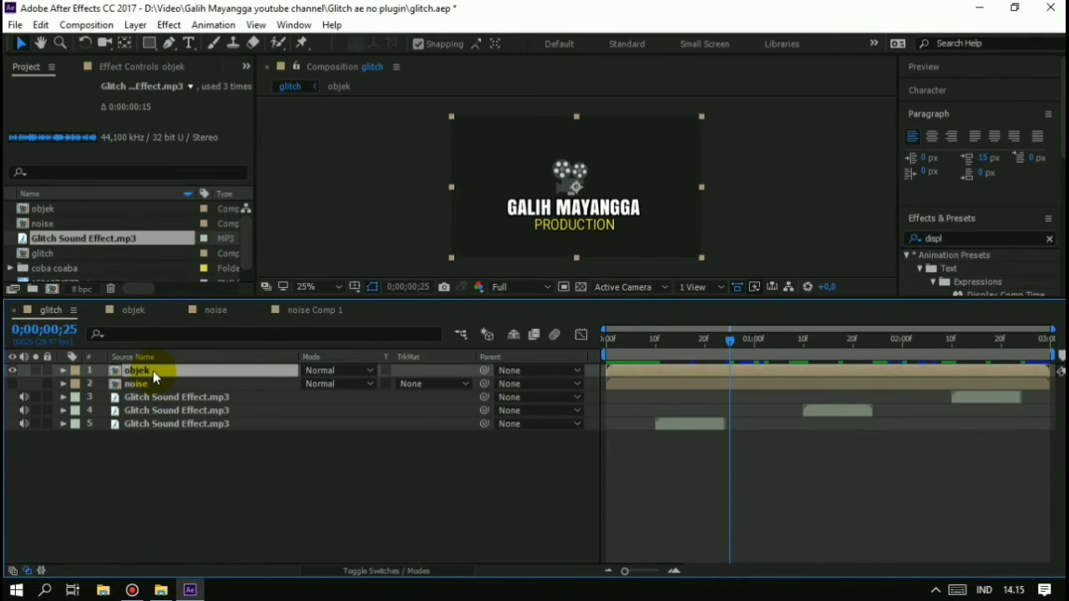
key("ctrl+d")
key("ctrl+d")
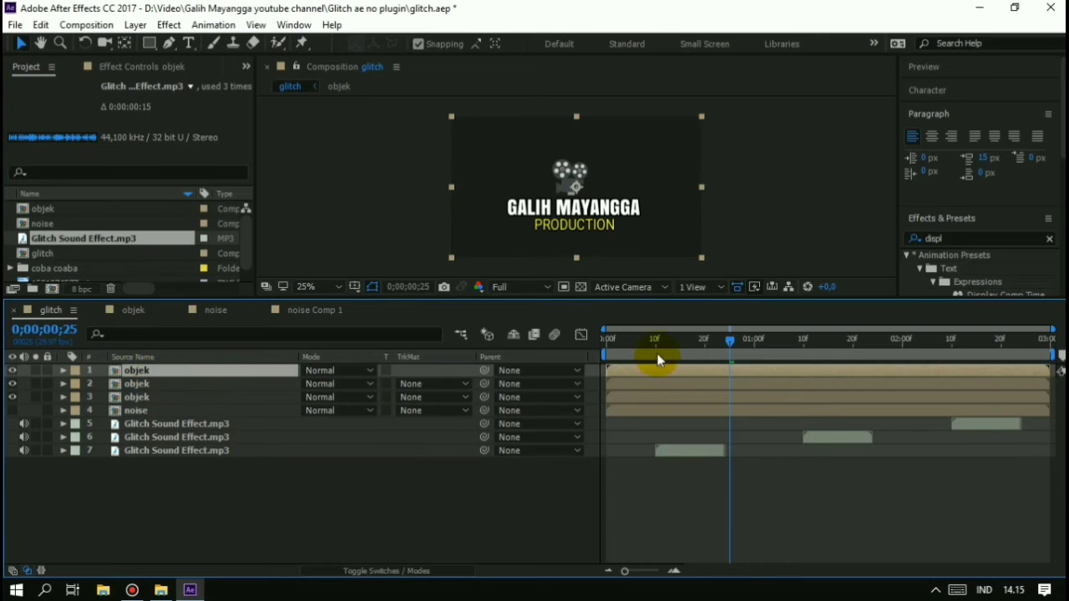
Return to the start of the glitch composition and rename the topmost objek layer as objek red.
left_click_drag(656, 339, 600, 351)
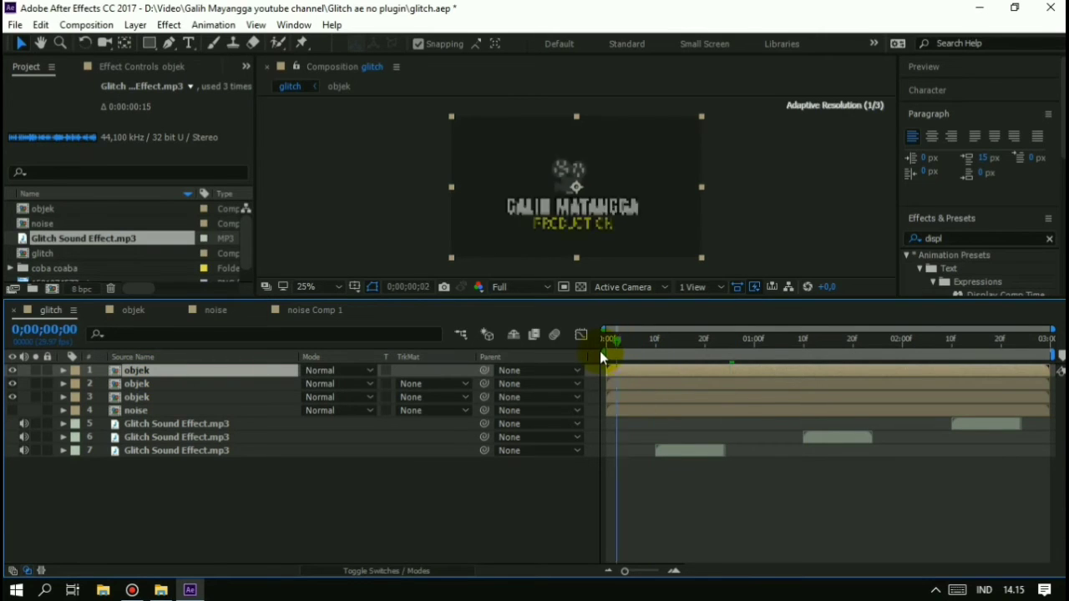
right_click(177, 367)
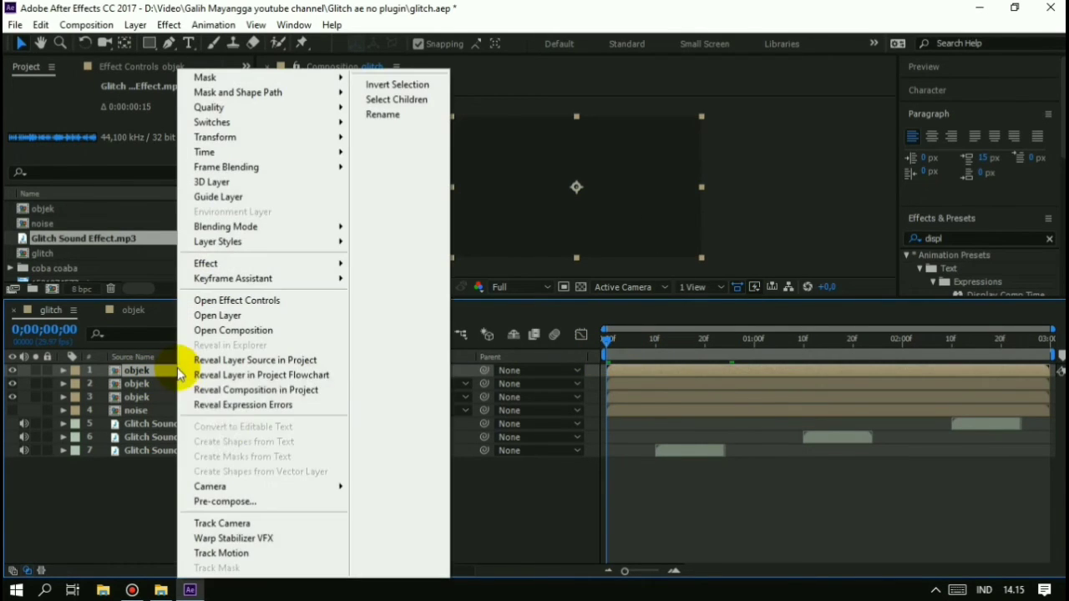
left_click(386, 115)
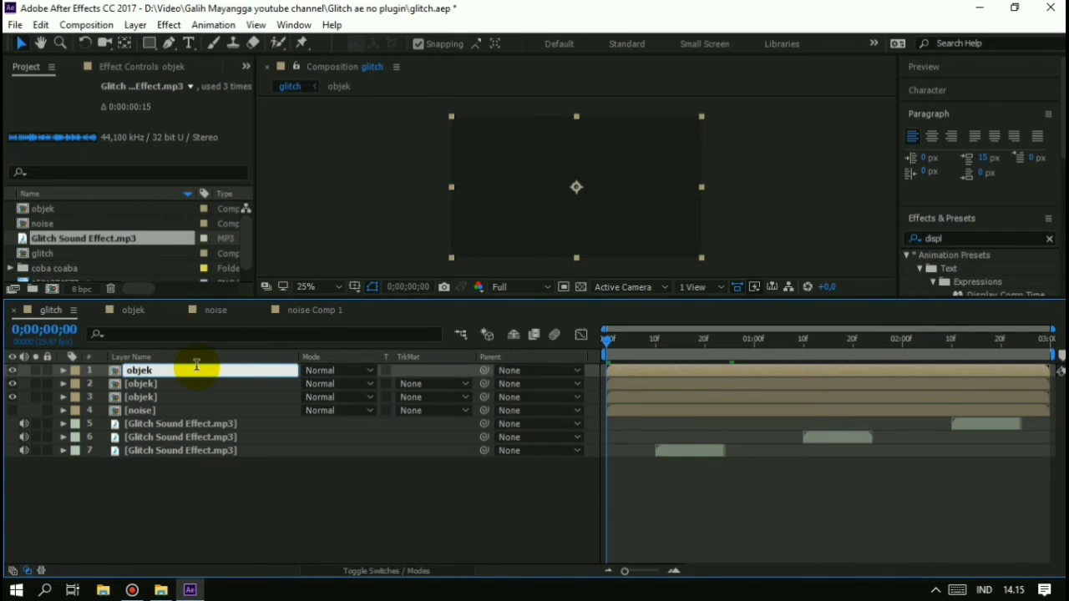
key("End")
type("red")
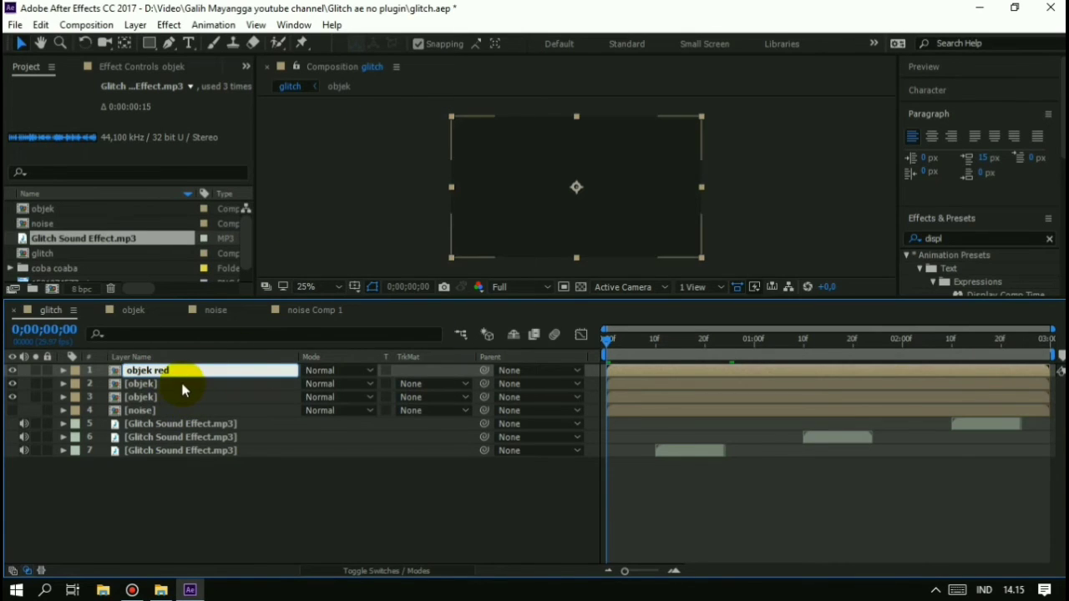
left_click(182, 390)
double_click(183, 390)
left_click(71, 314)
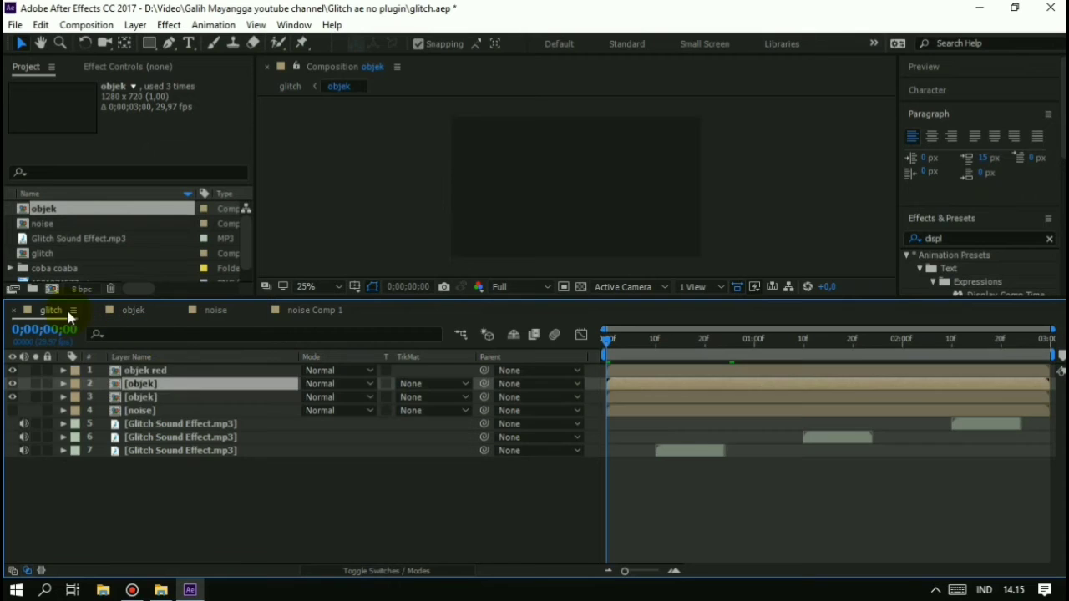
Rename the second objek layer as objek green and the third as objek blue.
right_click(162, 384)
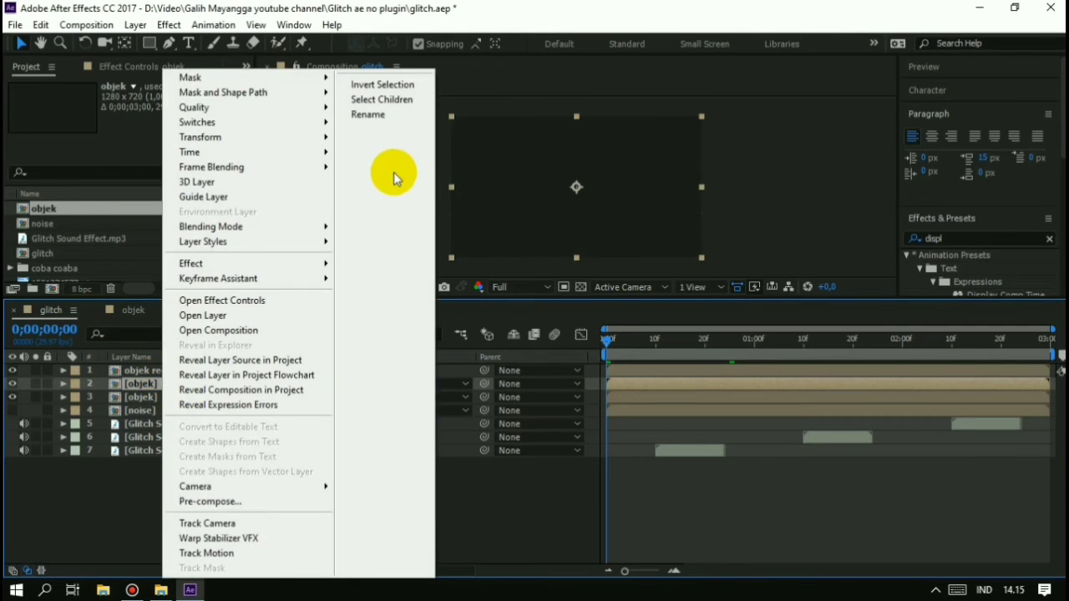
left_click(368, 115)
key("Right")
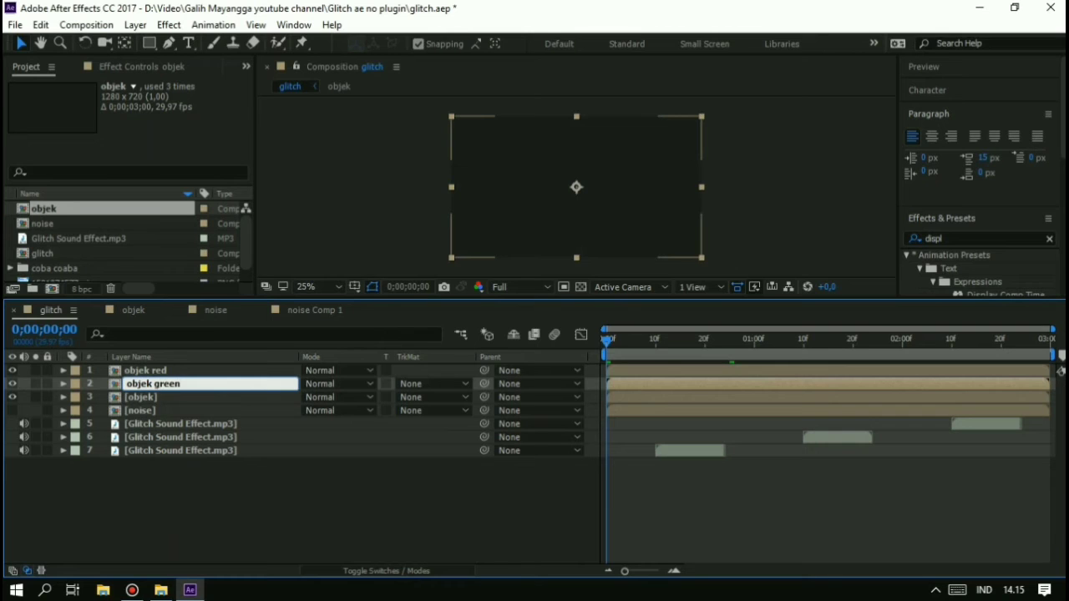
left_click(170, 400)
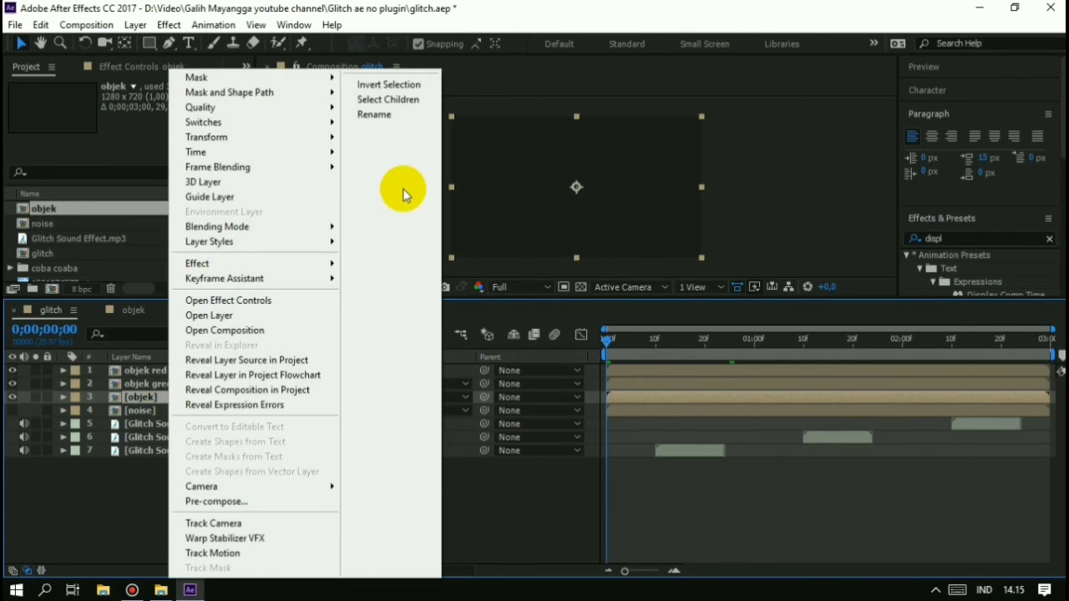
left_click(377, 116)
left_click(204, 397)
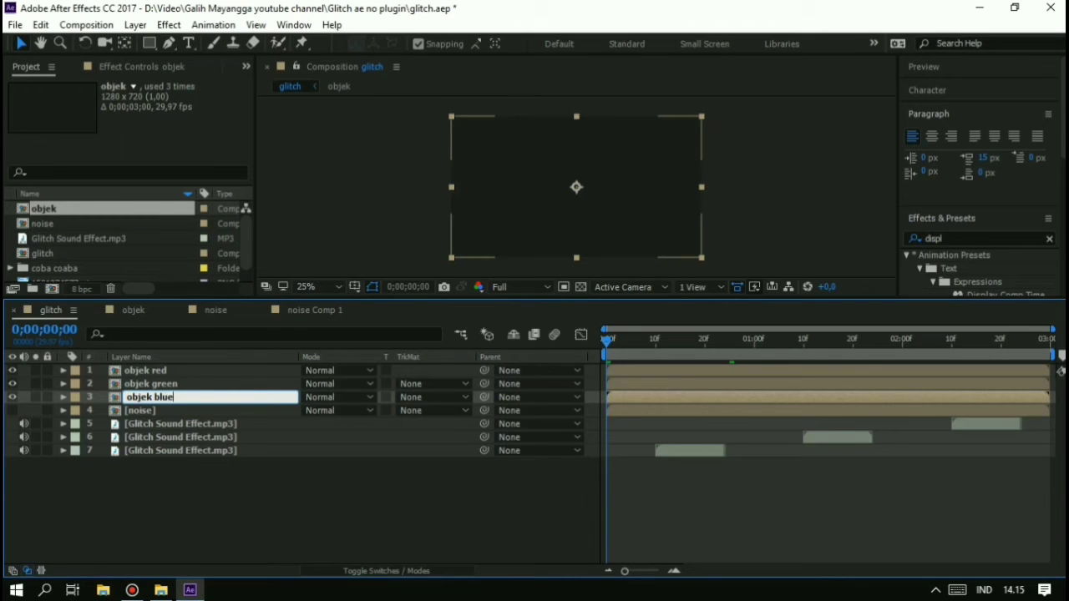
type("blue")
left_click(231, 481)
Go to the displaced frame at 0;00;00;19 and apply the Shift Channels effect to the objek red layer.
left_click(645, 339)
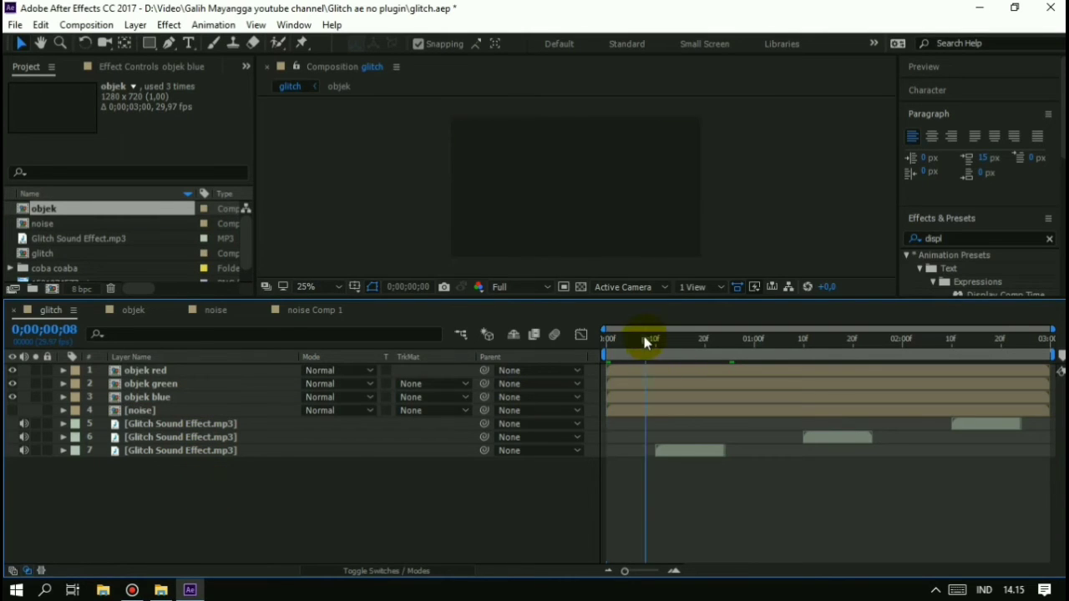
left_click(685, 355)
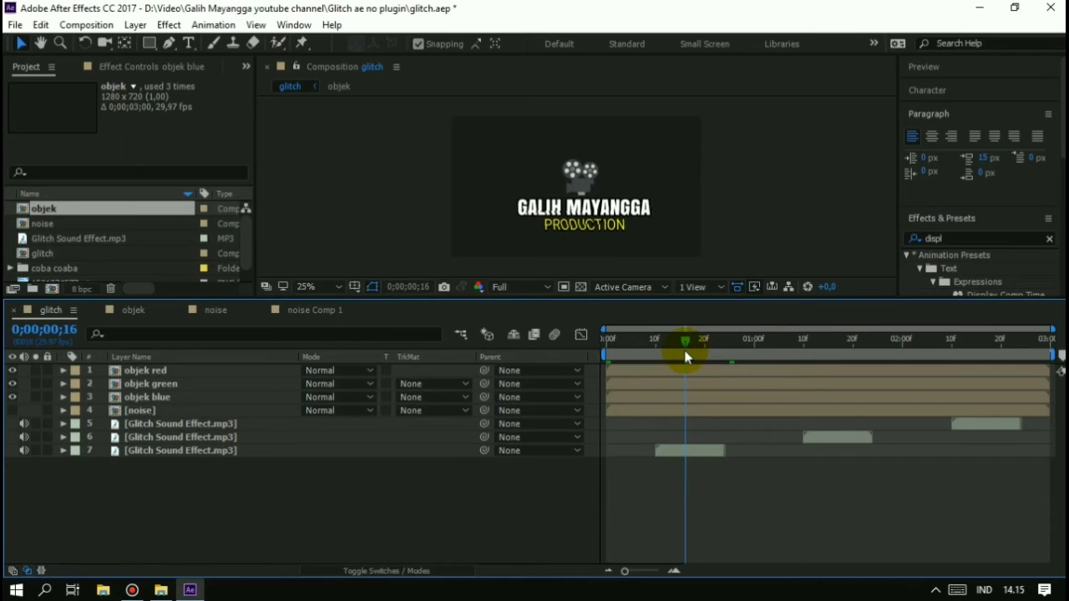
mouse_move(685, 358)
left_mouse_down()
mouse_move(606, 355)
mouse_move(722, 362)
mouse_move(700, 370)
left_mouse_up()
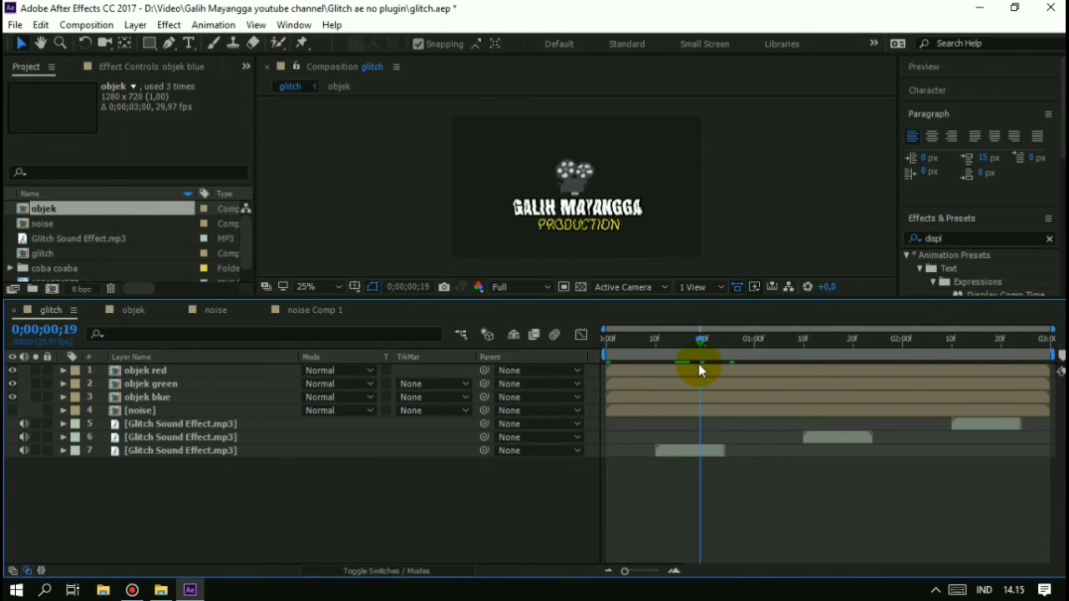
left_click(688, 371)
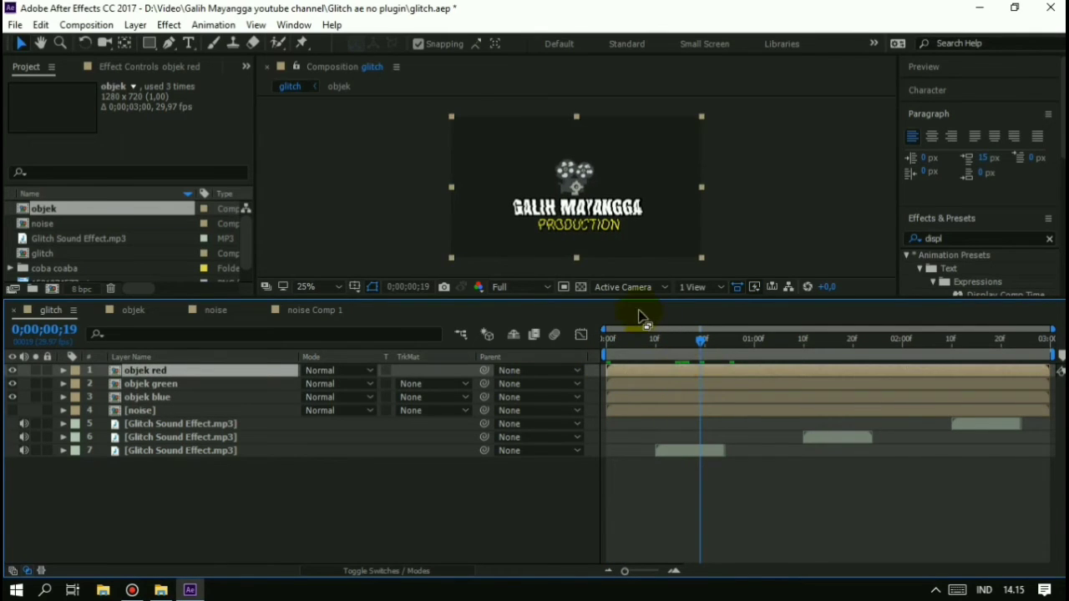
left_click(1049, 239)
type("shift")
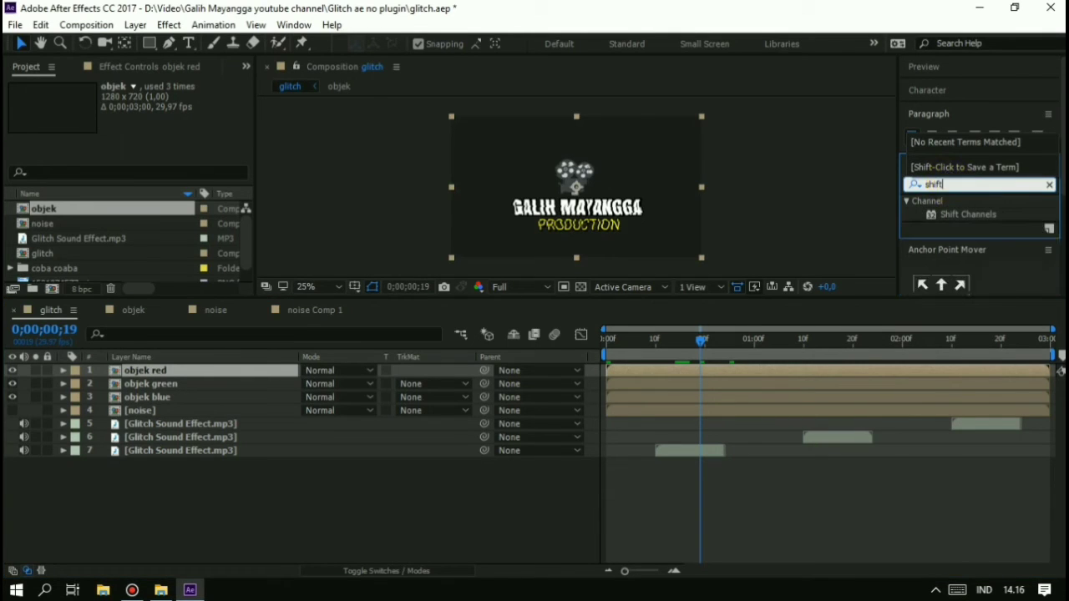
left_click_drag(964, 216, 668, 372)
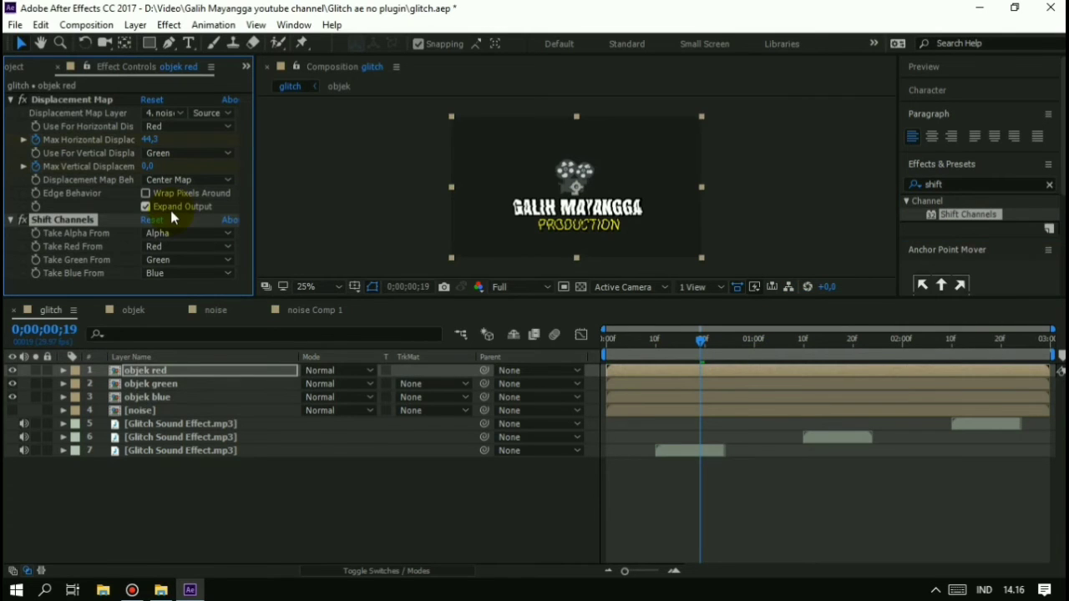
Set Take Green From and Take Blue From to Full Off in objek red's Shift Channels effect.
left_click(185, 260)
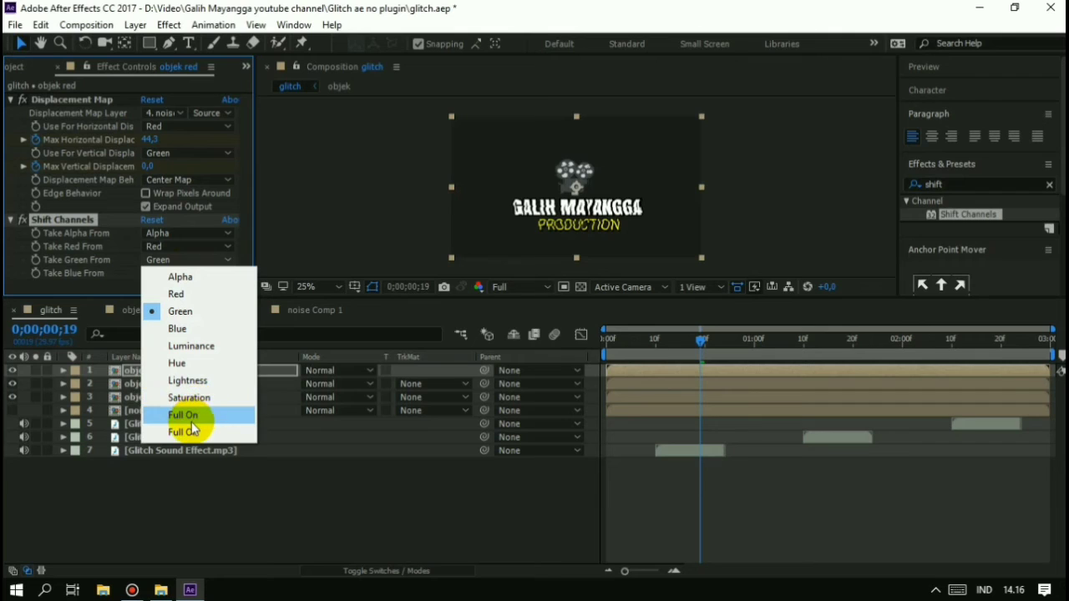
left_click(190, 432)
left_click(189, 274)
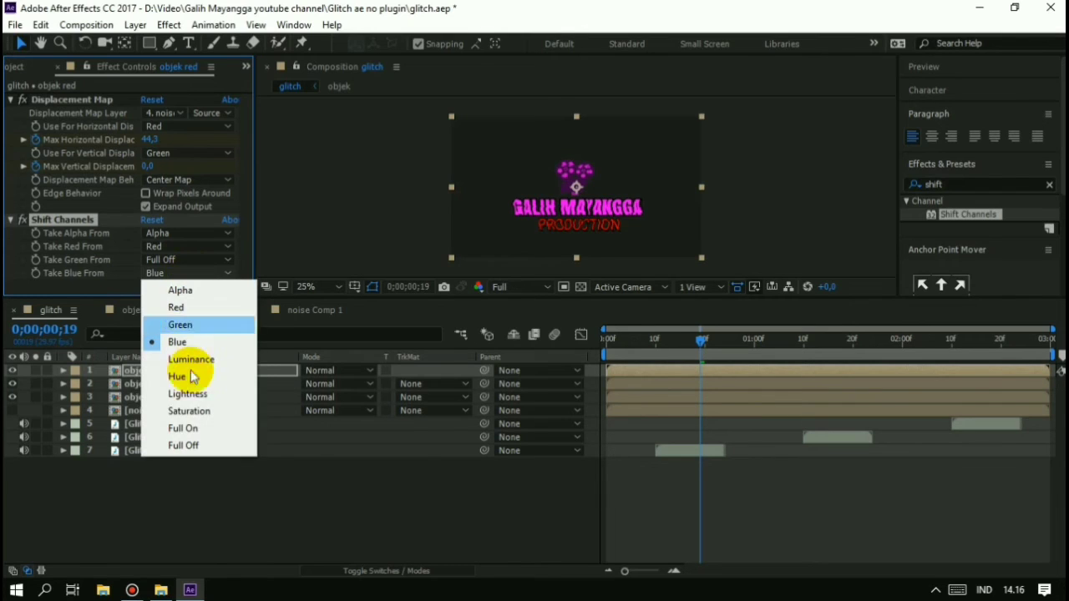
left_click(189, 442)
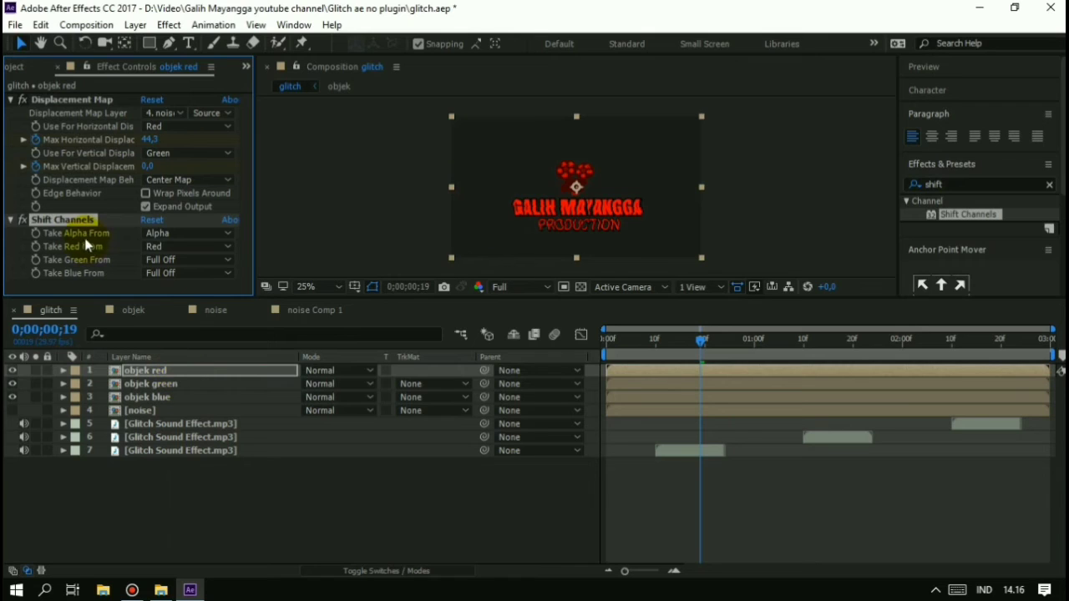
Paste objek red's Shift Channels effect onto the objek green layer.
left_click(149, 383)
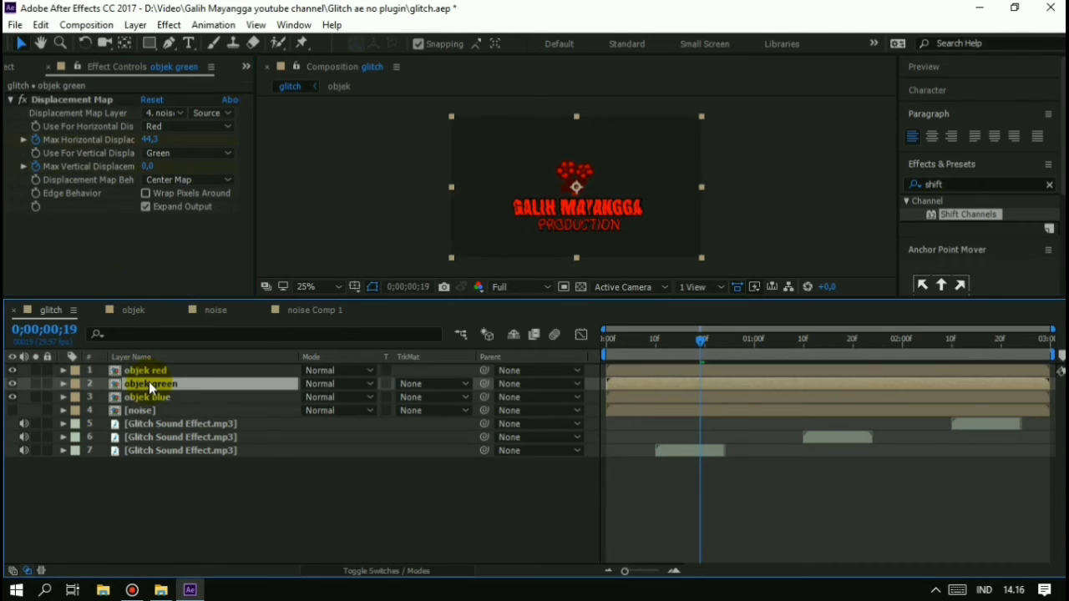
left_click(185, 247)
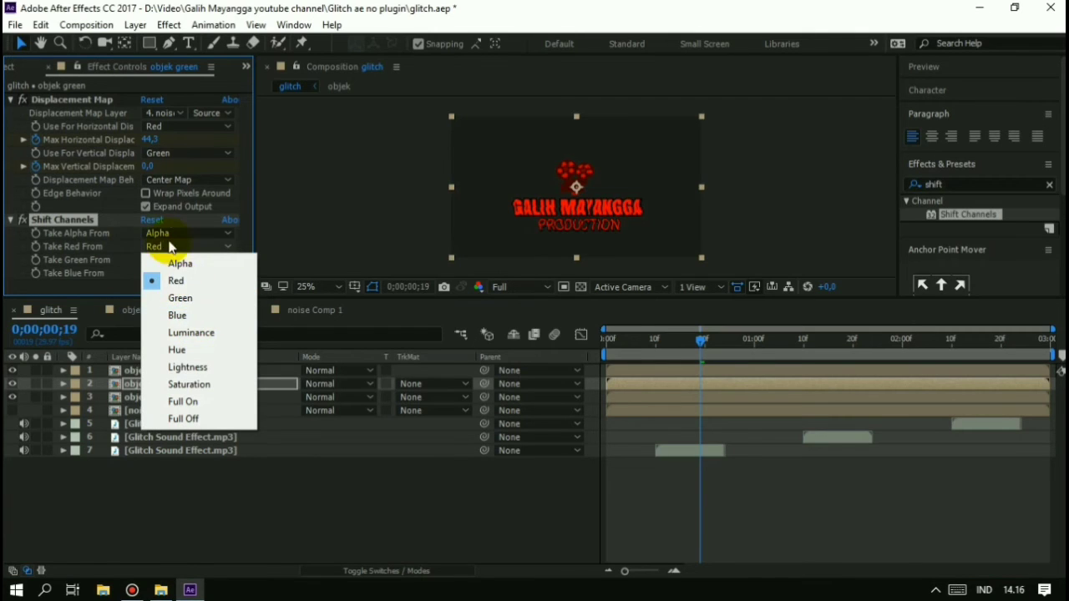
left_click(175, 234)
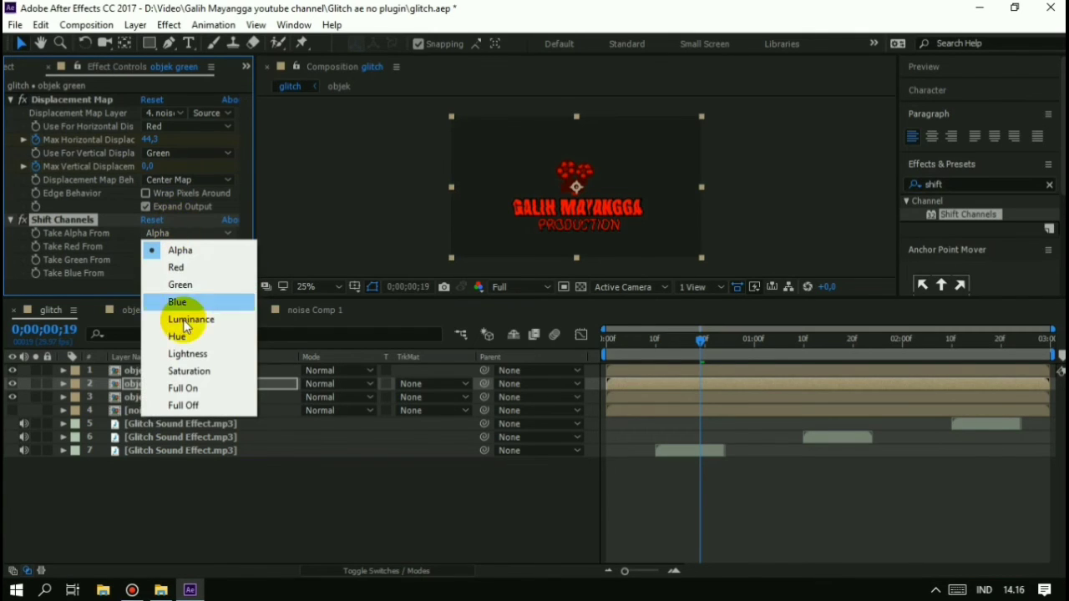
left_click(180, 285)
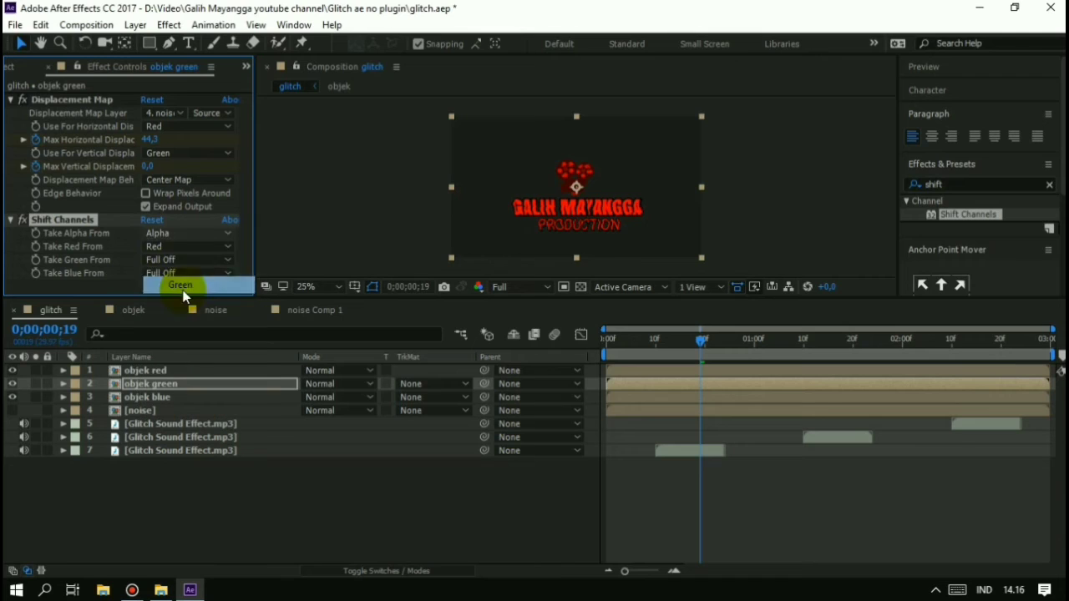
left_click(171, 233)
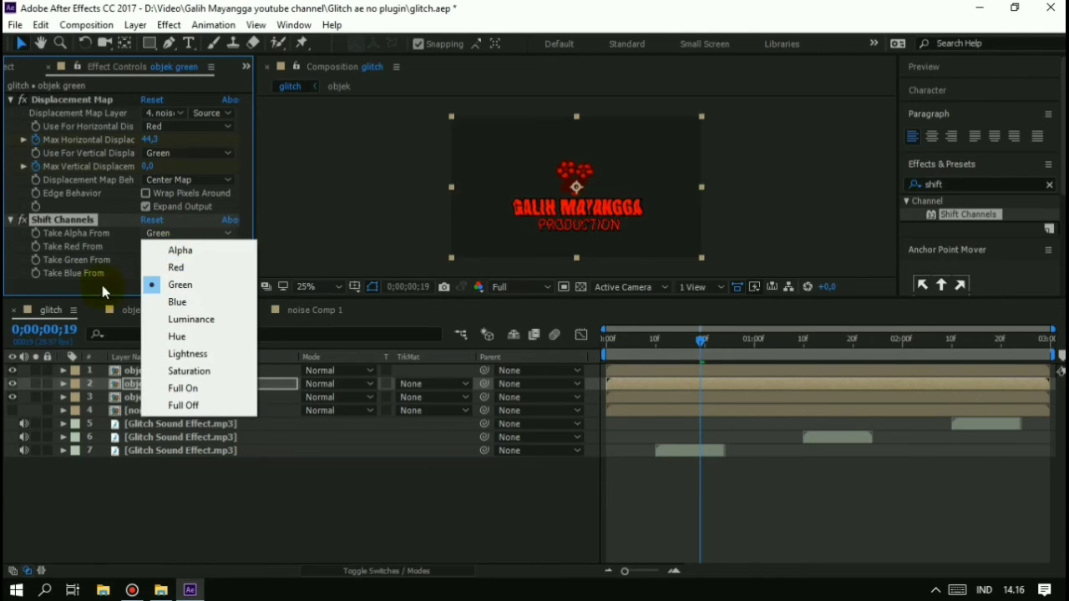
left_click(180, 250)
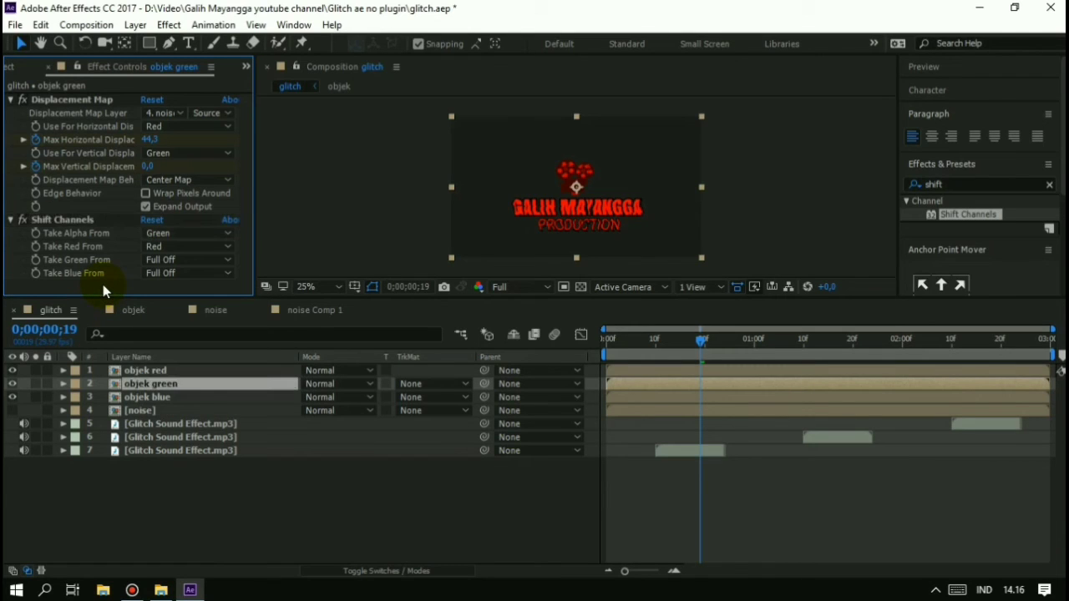
Set Take Red From to Green in objek green's Shift Channels effect, keeping Take Green From and Take Blue From at Full Off.
left_click(155, 247)
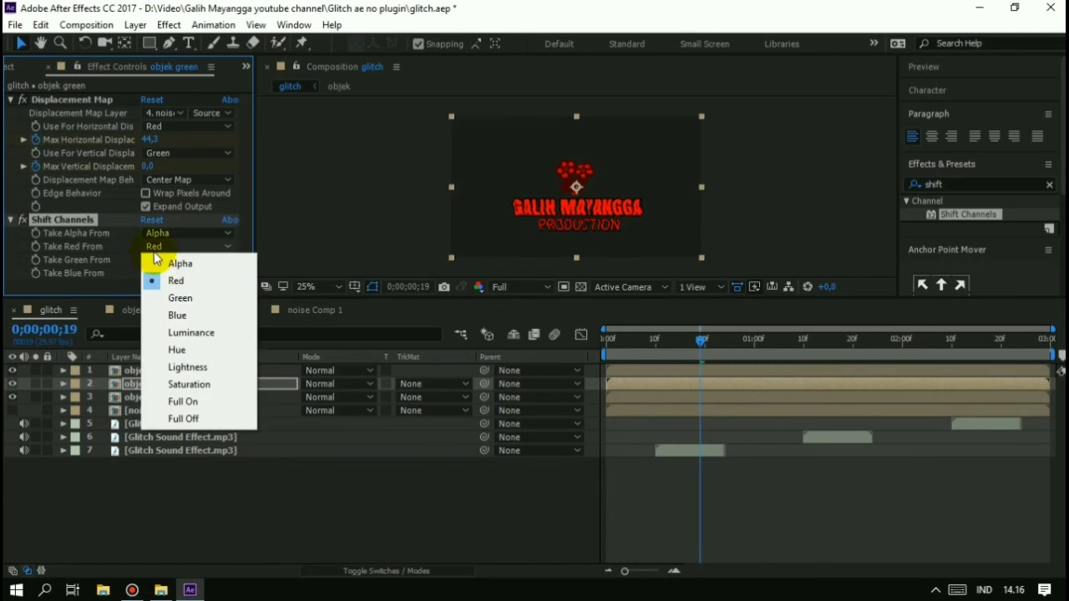
left_click(185, 421)
left_click(178, 246)
left_click(189, 299)
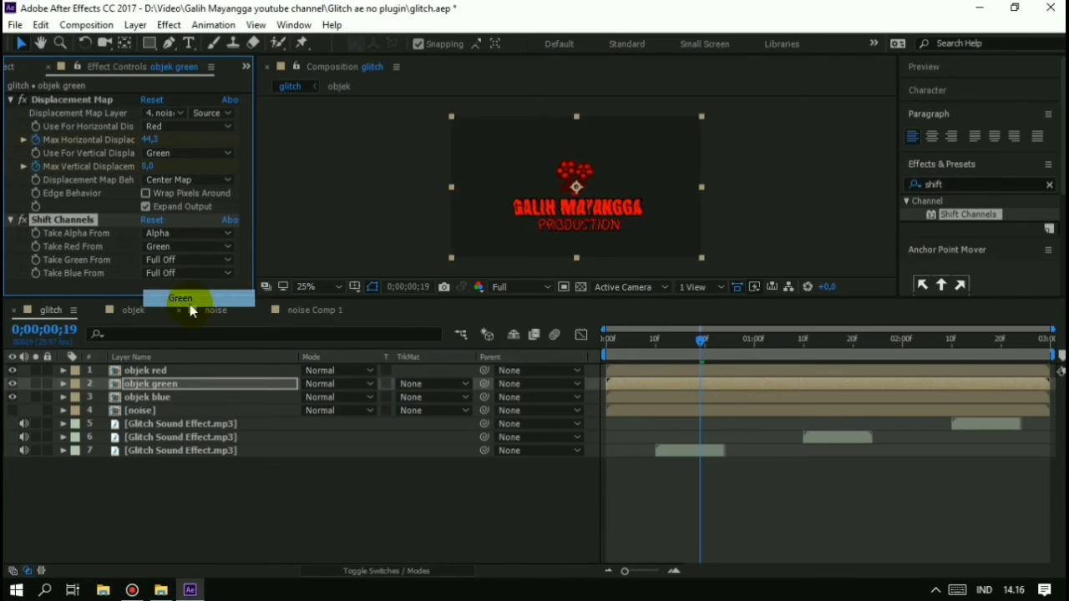
Paste the Shift Channels effect onto objek blue, with Take Red From set to Full Off and Take Blue From set to Blue.
left_click(216, 399)
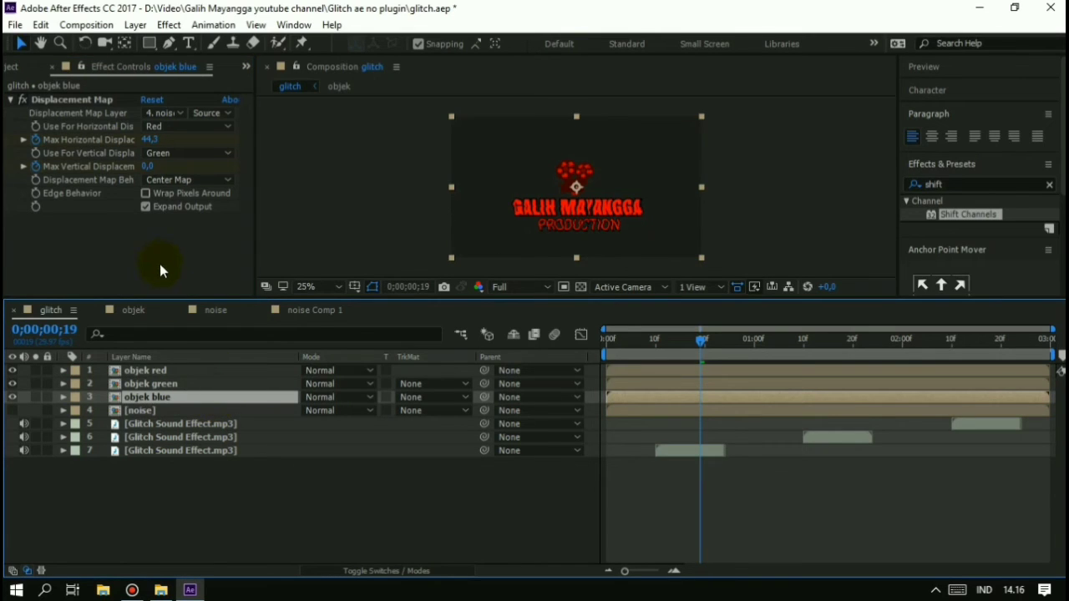
left_click(138, 271)
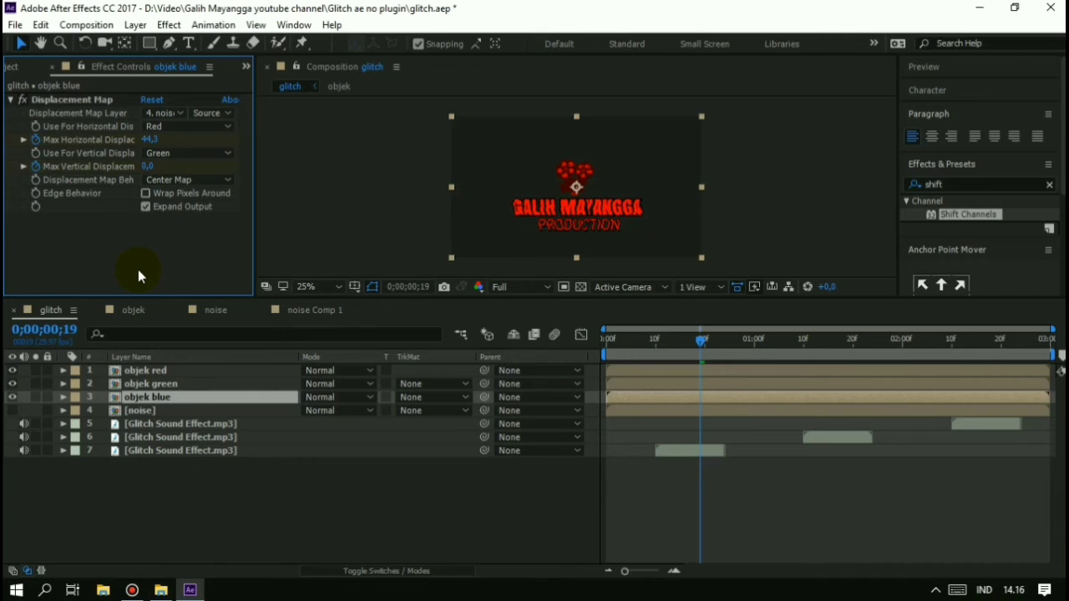
key("ctrl+v")
left_click(165, 246)
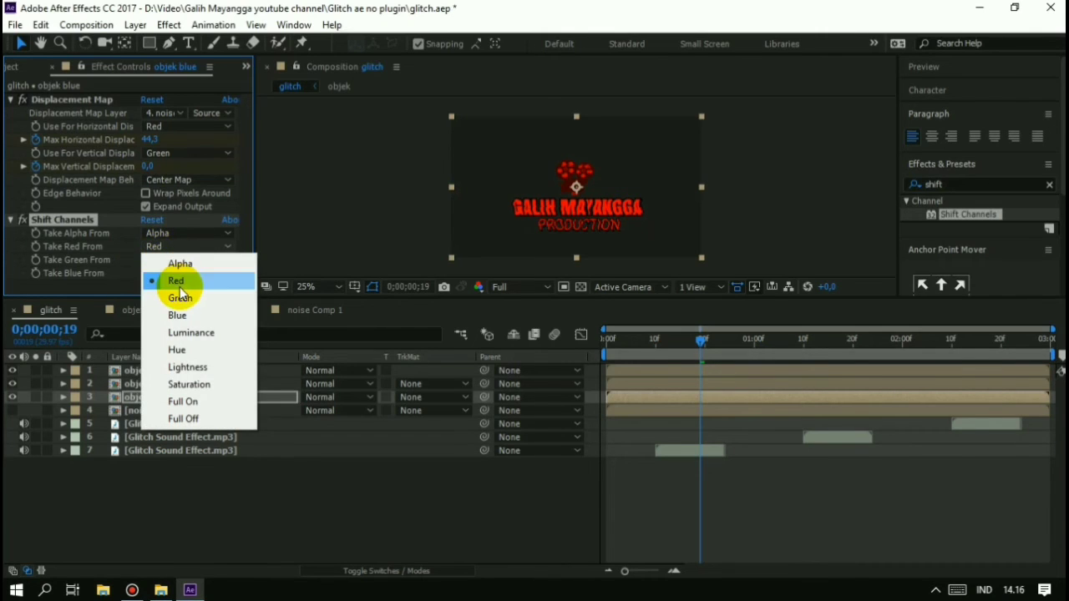
left_click(190, 418)
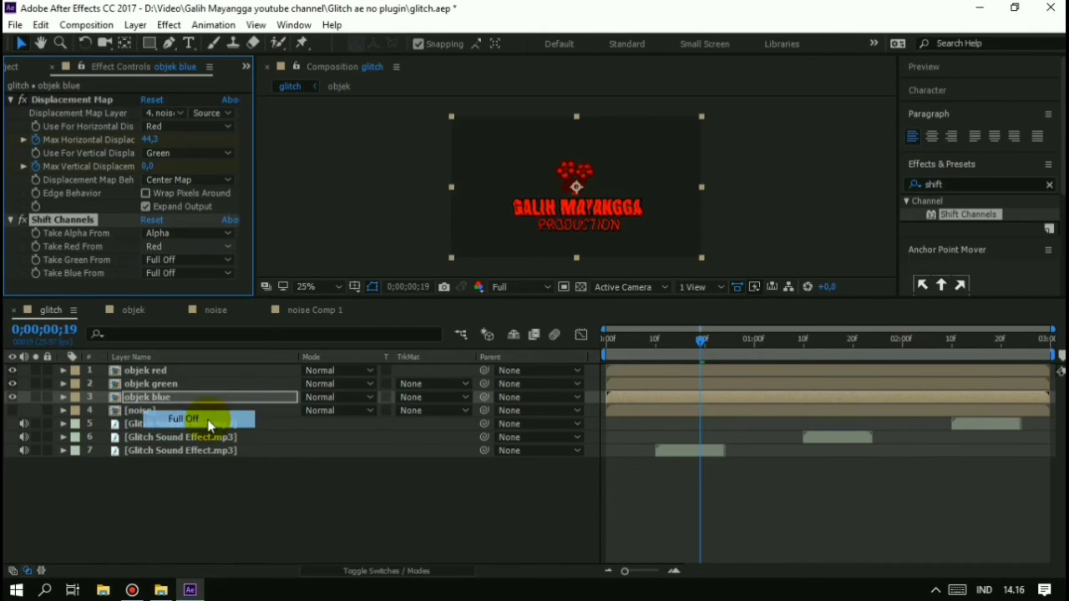
left_click(184, 274)
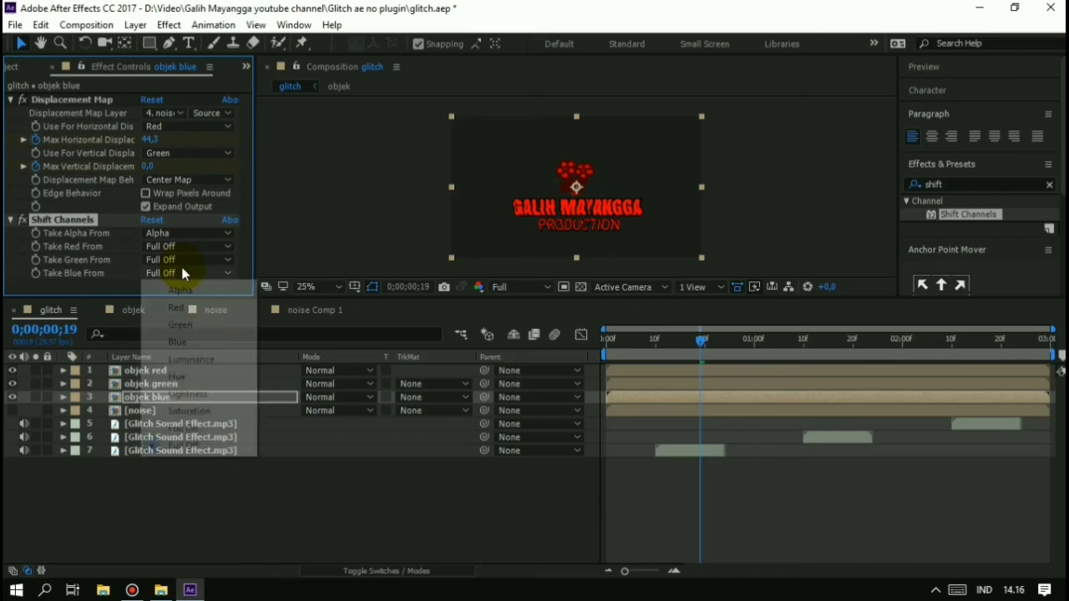
left_click(194, 340)
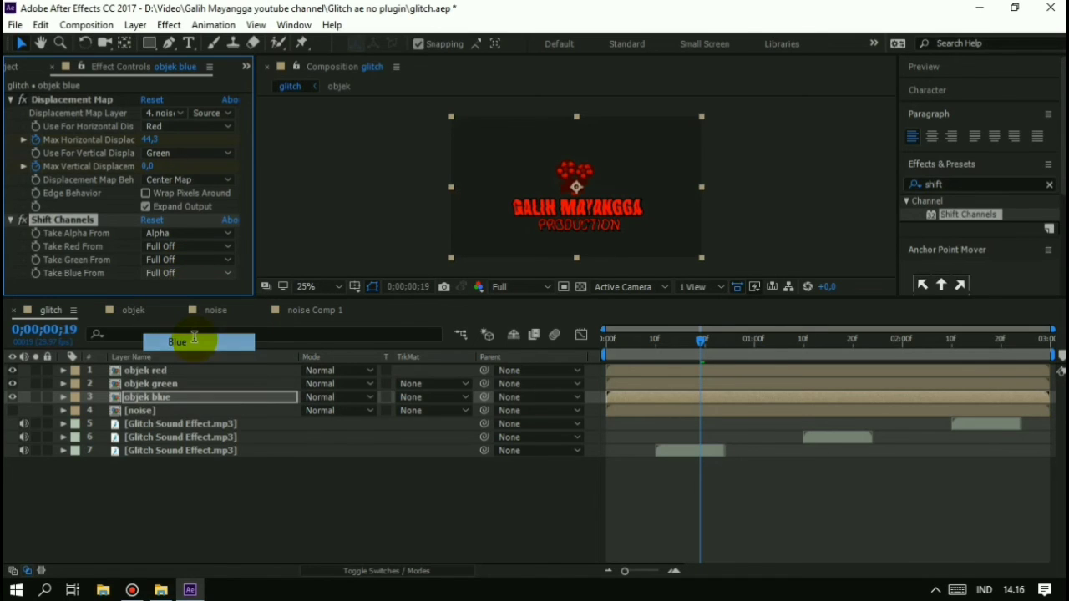
left_click(408, 397)
left_click(364, 398)
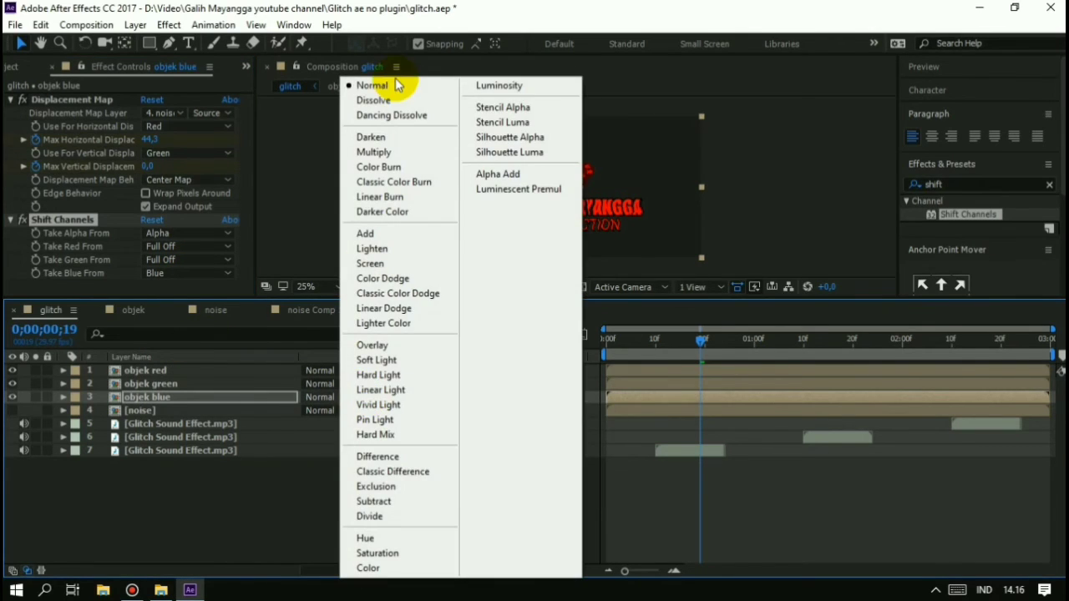
left_click(386, 233)
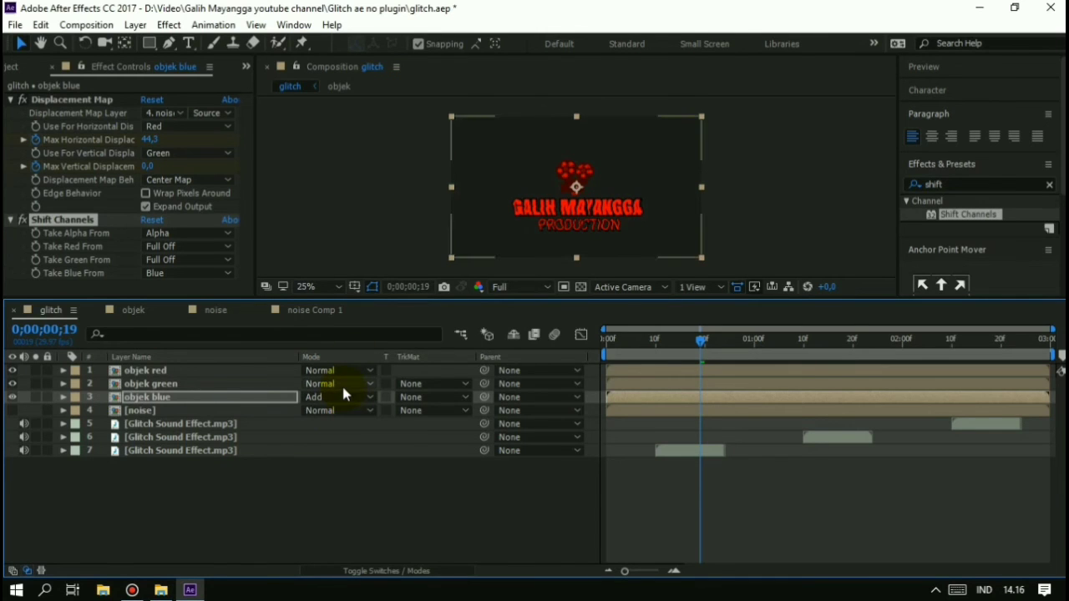
left_click(341, 384)
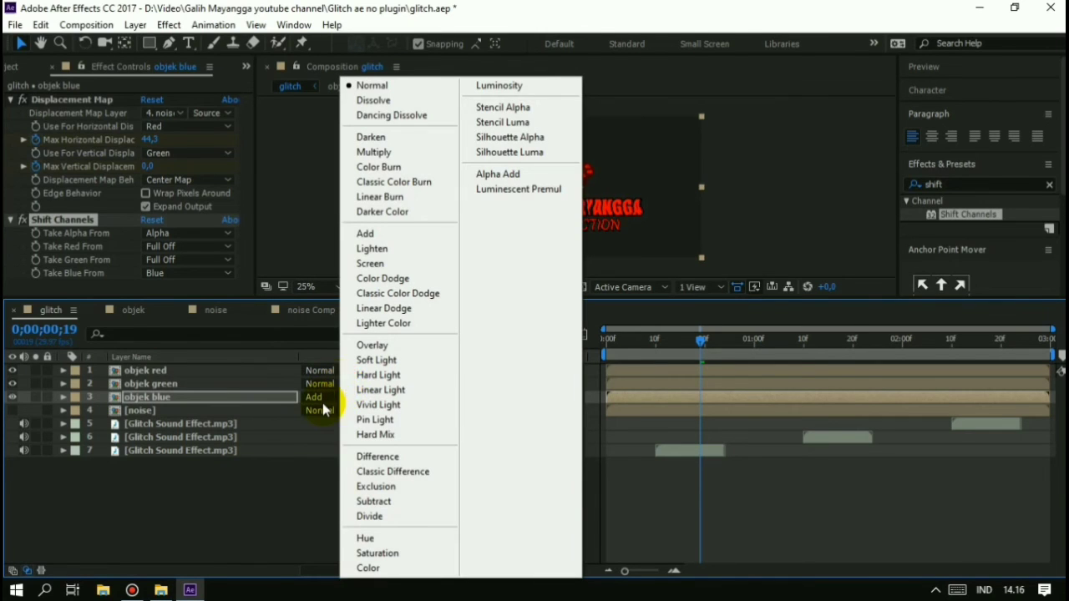
left_click(322, 403)
left_click(323, 397)
left_click(369, 89)
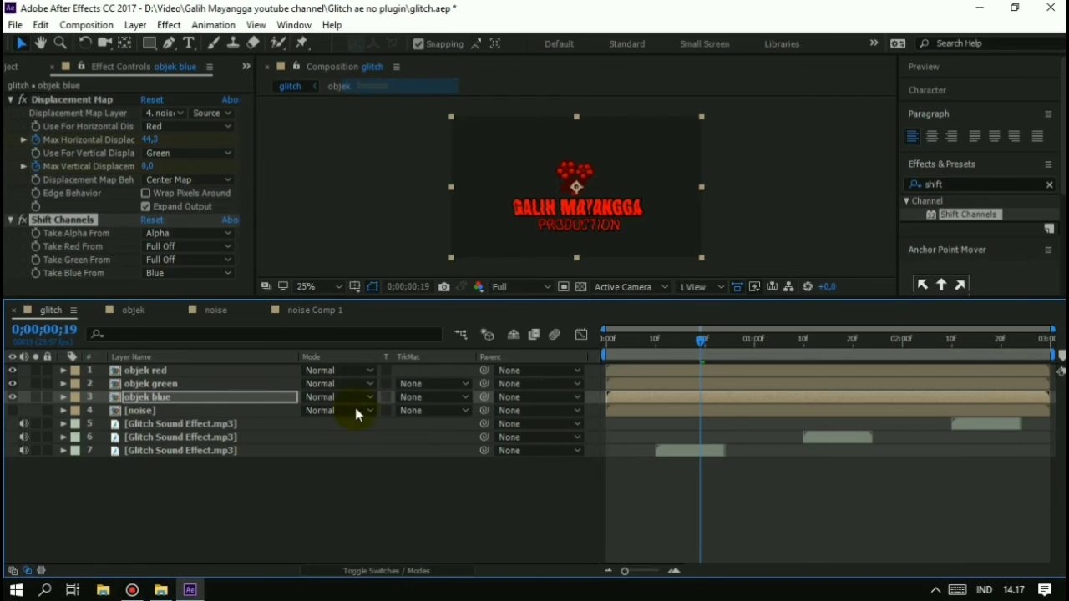
Set the blending mode of the objek red and objek green layers to Add.
left_click(260, 371)
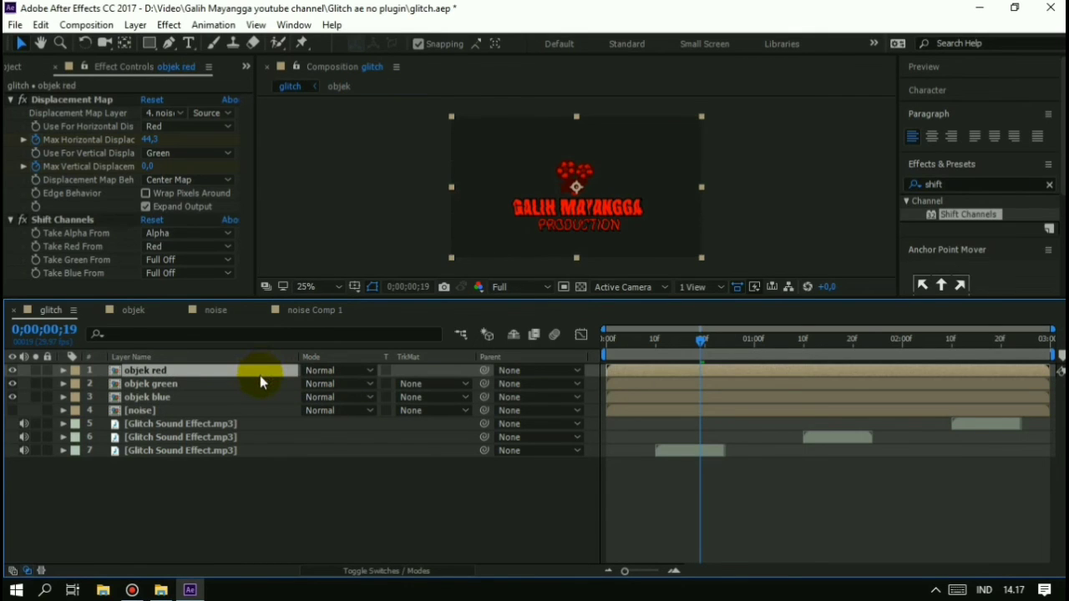
left_click(260, 382, "shift")
left_click(320, 384)
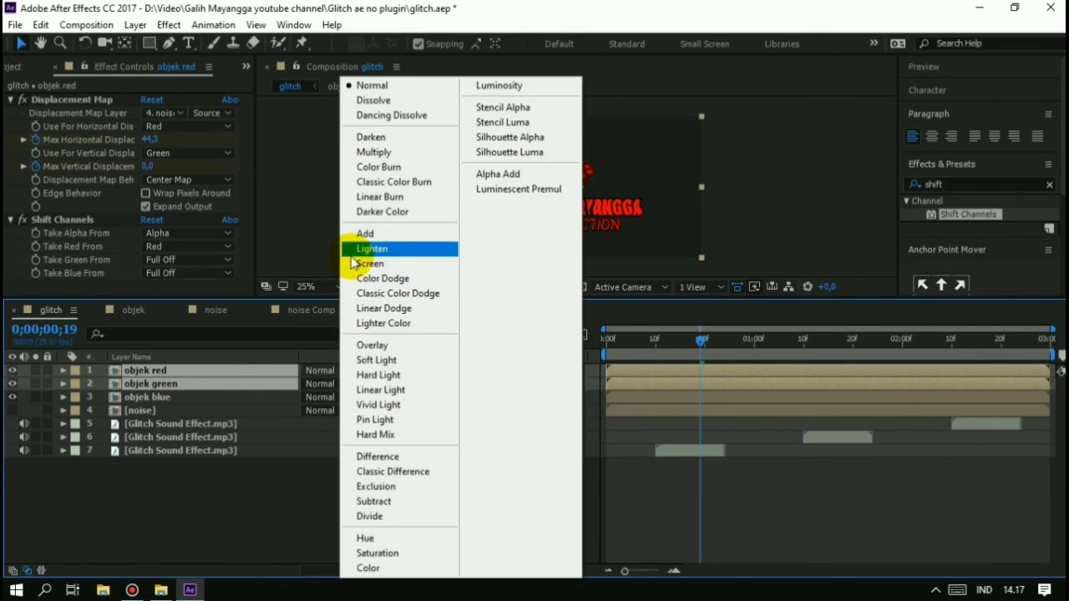
left_click(371, 233)
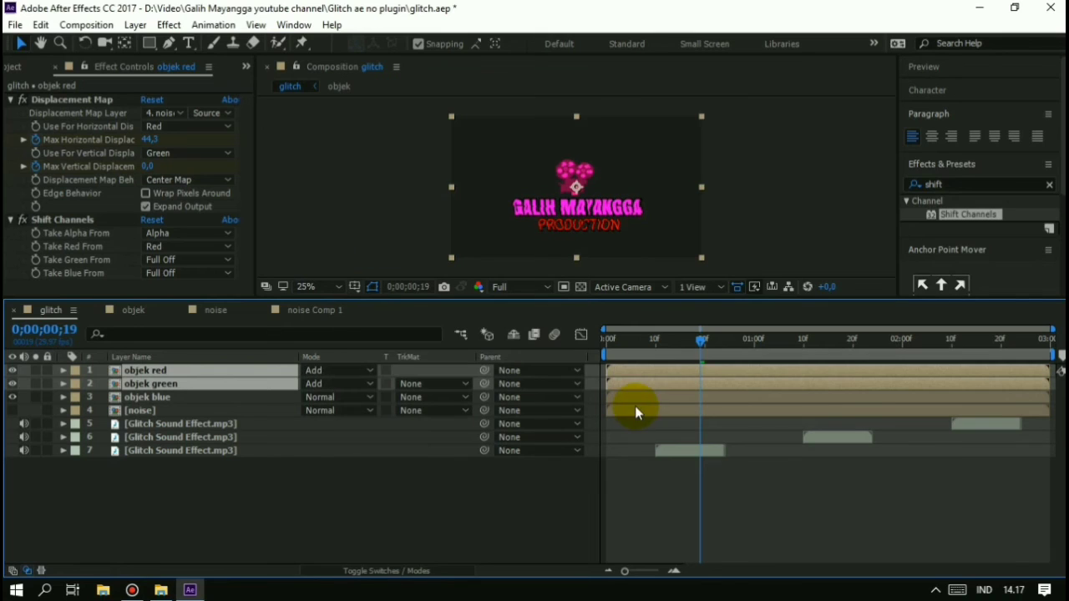
Preview the glitch composition from its start, and go to the displaced frame at 0;00;00;14.
left_click_drag(667, 356, 606, 349)
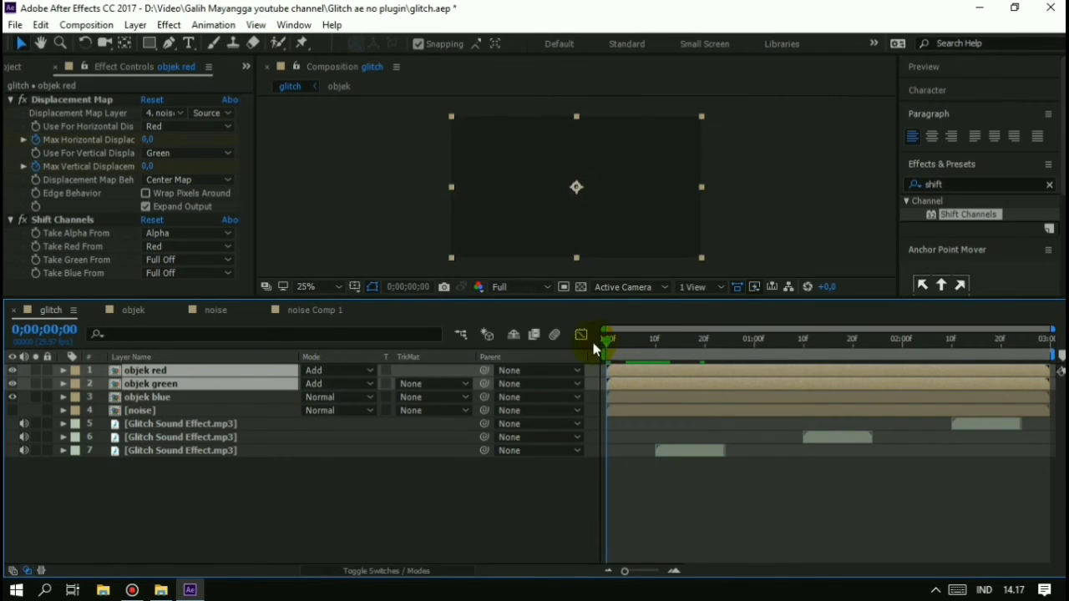
key("space")
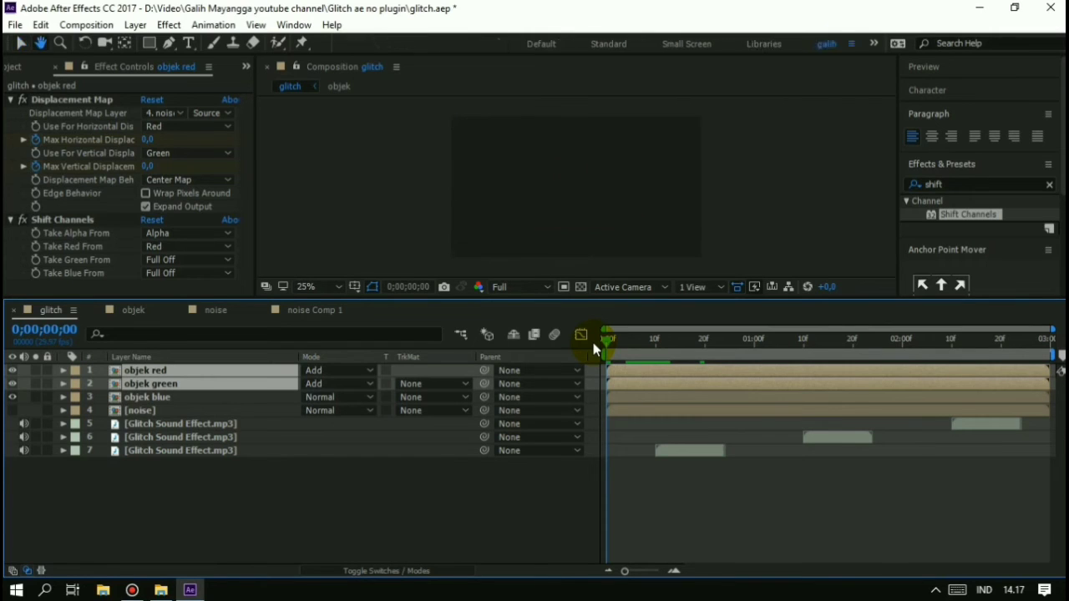
left_click_drag(604, 343, 676, 351)
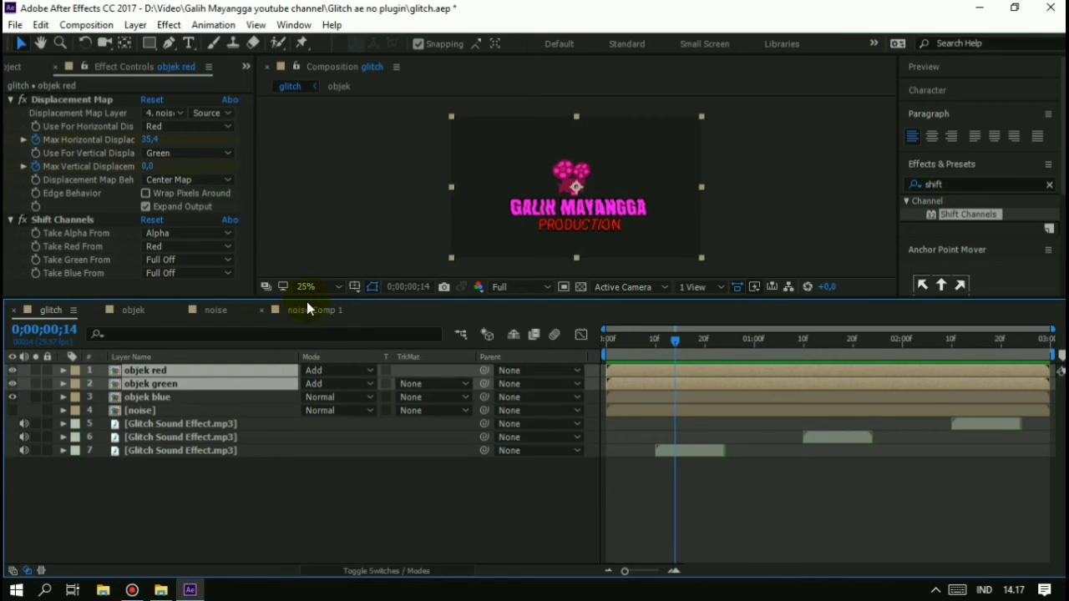
Give the composition viewer more height and display source names for the layers in the glitch composition.
left_click_drag(307, 300, 312, 331)
left_click(175, 489)
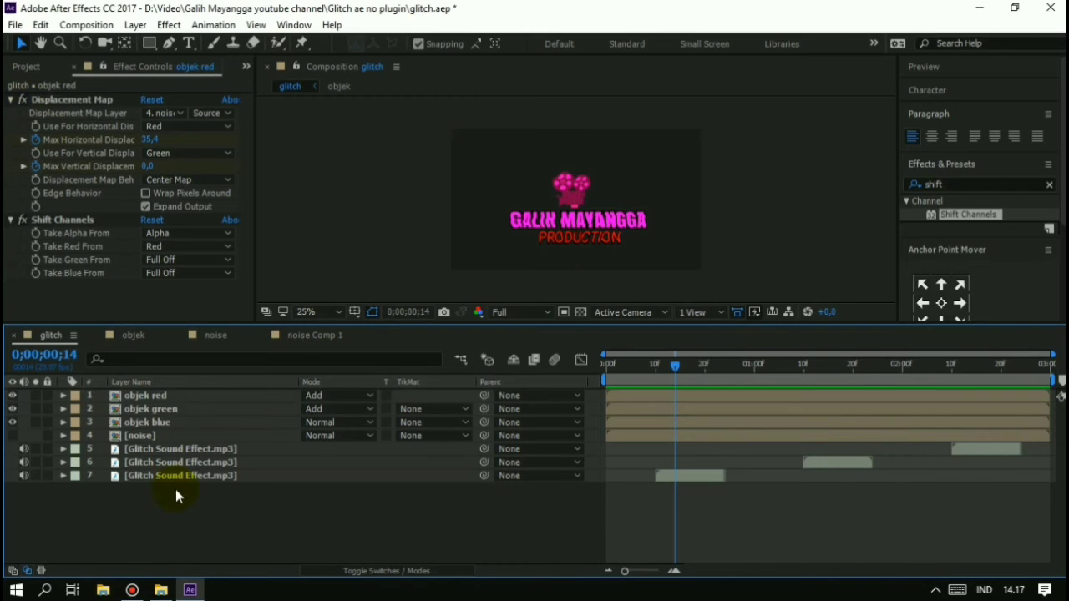
left_click(177, 397)
left_click(178, 406)
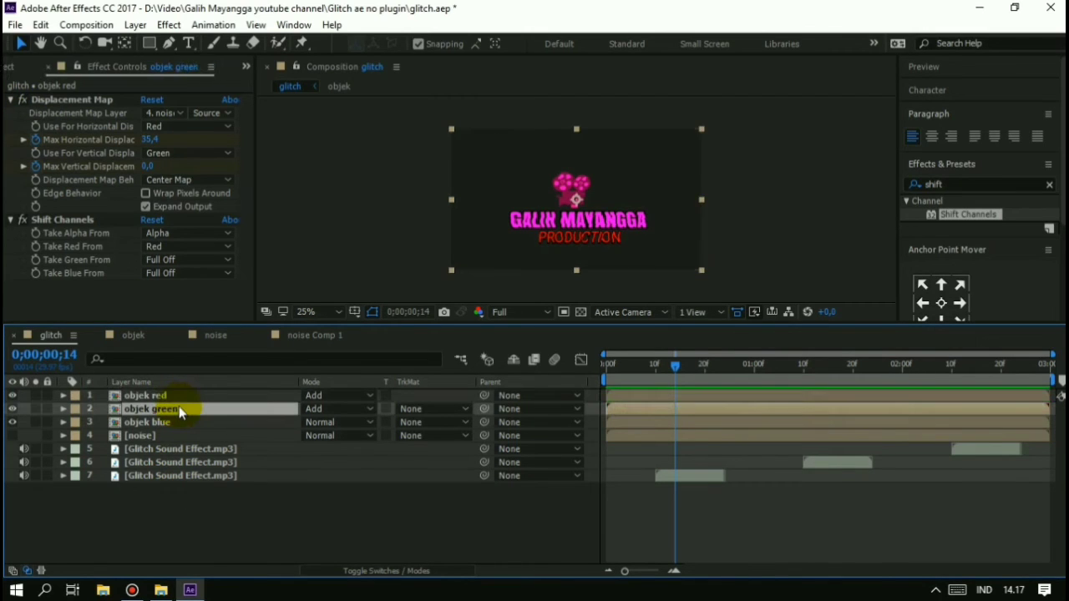
left_click(177, 385)
left_click(177, 396)
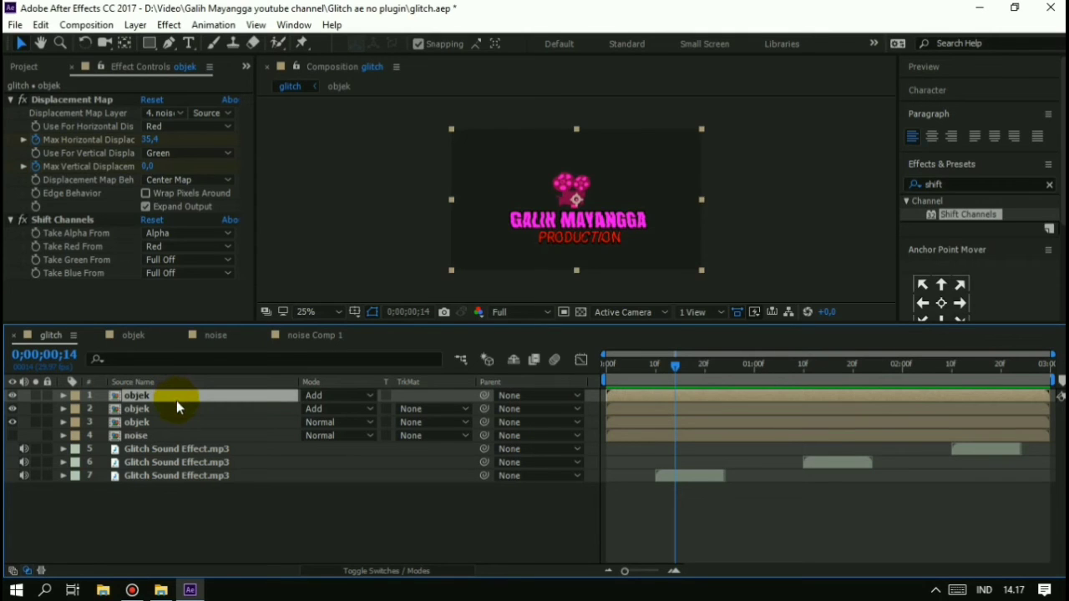
Correct the green copy's Shift Channels on the second objek layer: Take Red From Full Off, Take Green From Green.
left_click(176, 408)
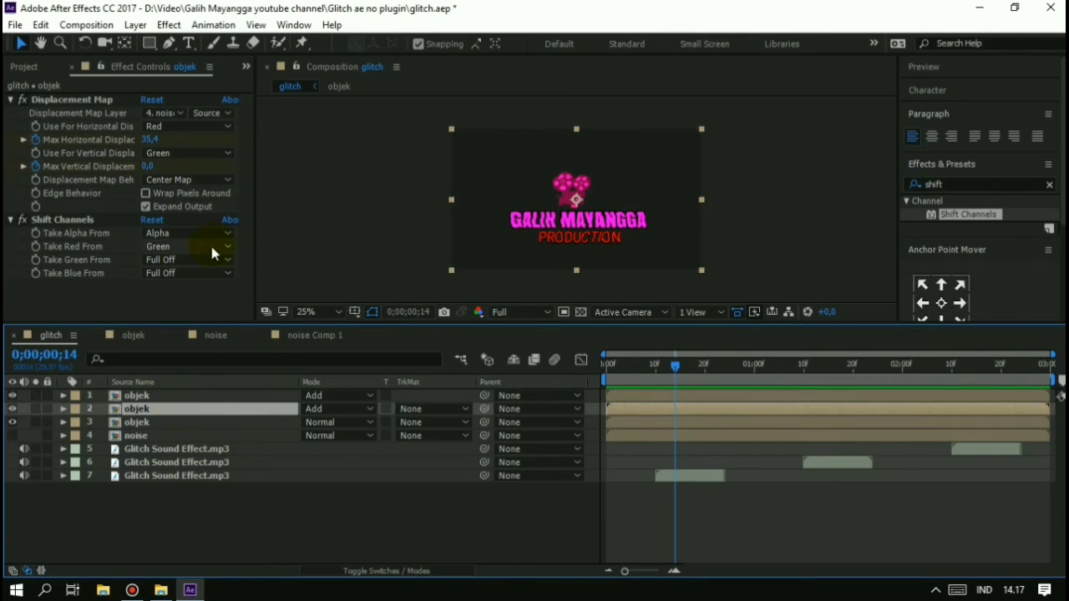
left_click(211, 247)
left_click(208, 418)
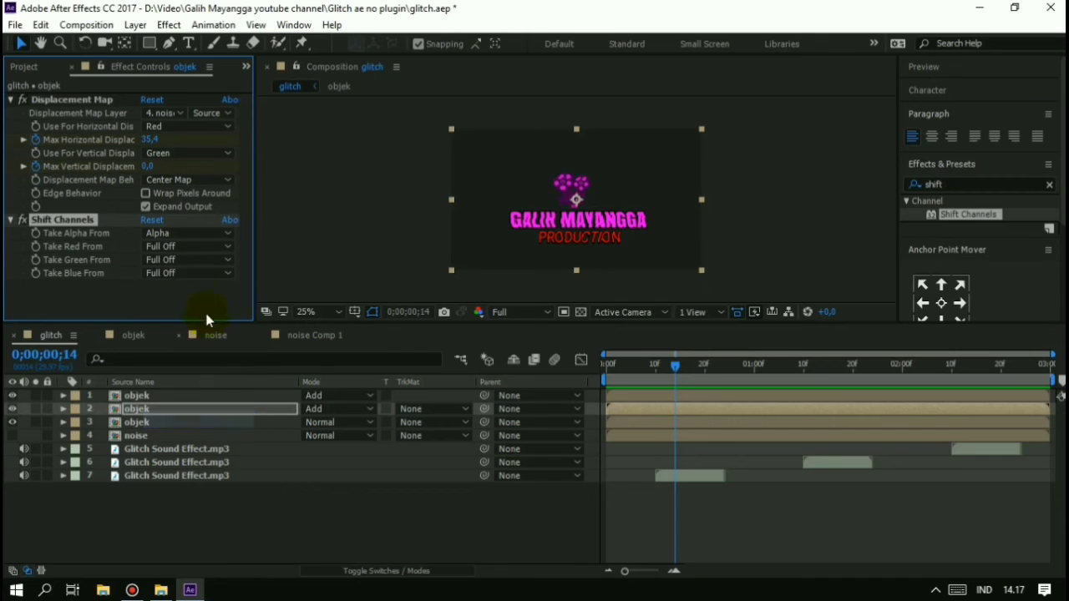
left_click(187, 260)
left_click(196, 306)
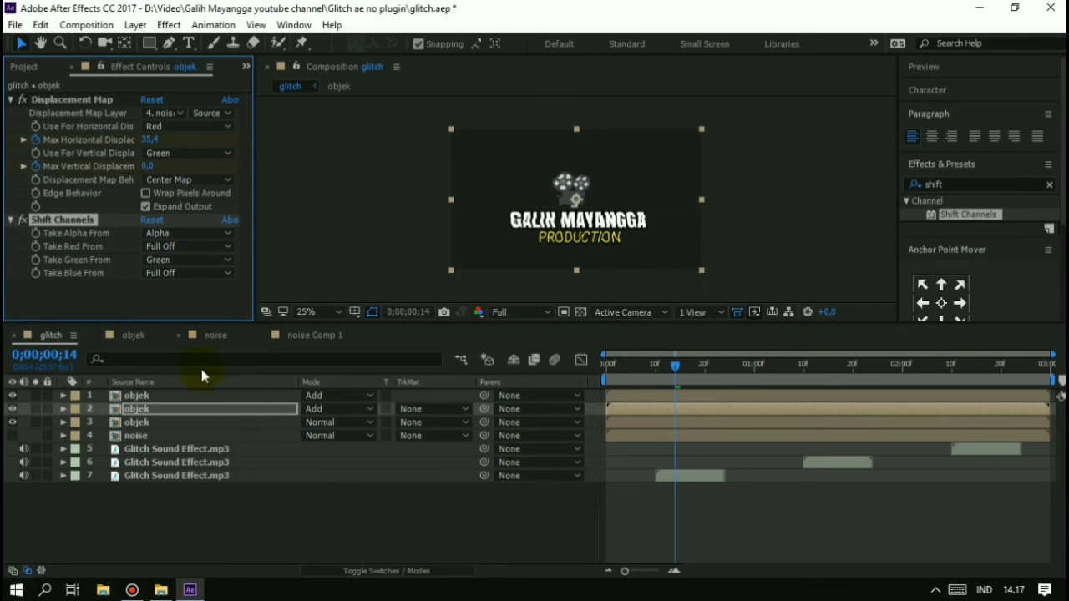
Check the Shift Channels settings of the three objek layers and scrub through the frames before 0;00;00;14.
left_click(192, 400)
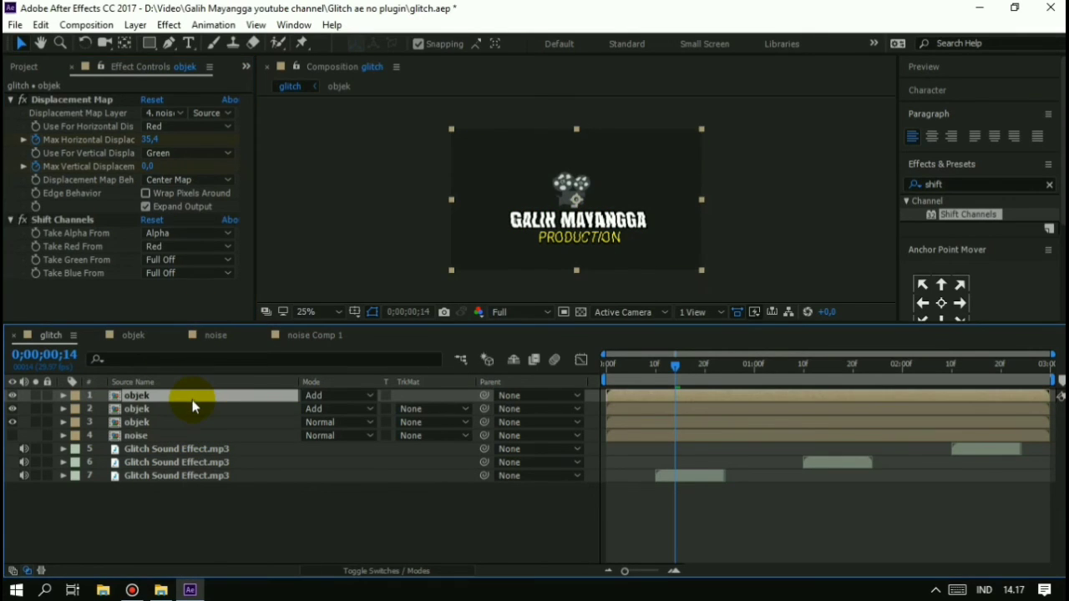
left_click(192, 409)
left_click(192, 423)
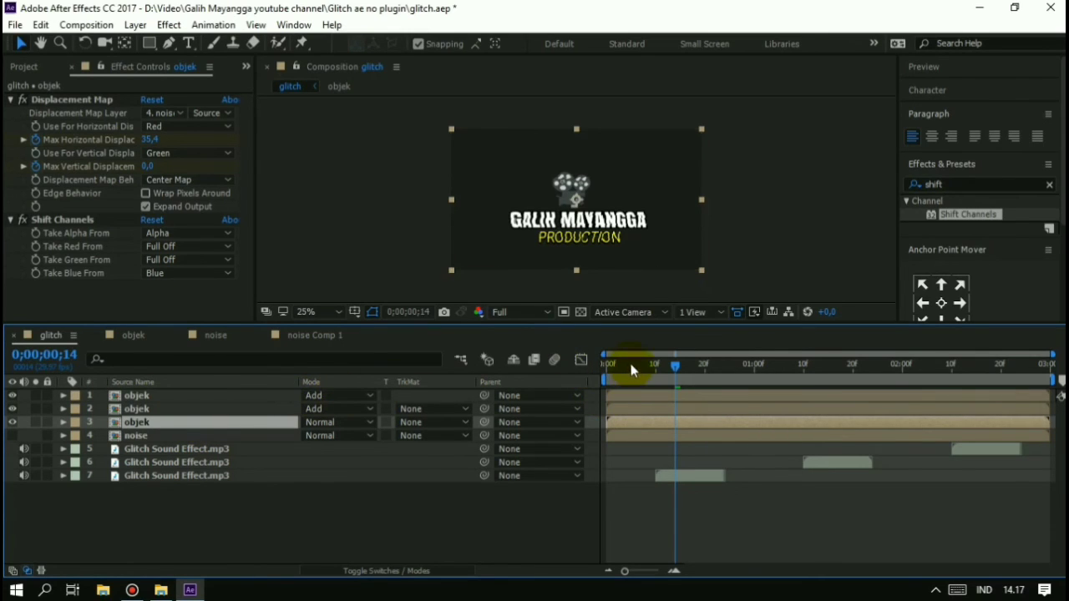
left_click_drag(631, 365, 677, 374)
Offset the green copy, the second objek layer, horizontally by setting its Position to 647,0, 360,0.
left_click(171, 409)
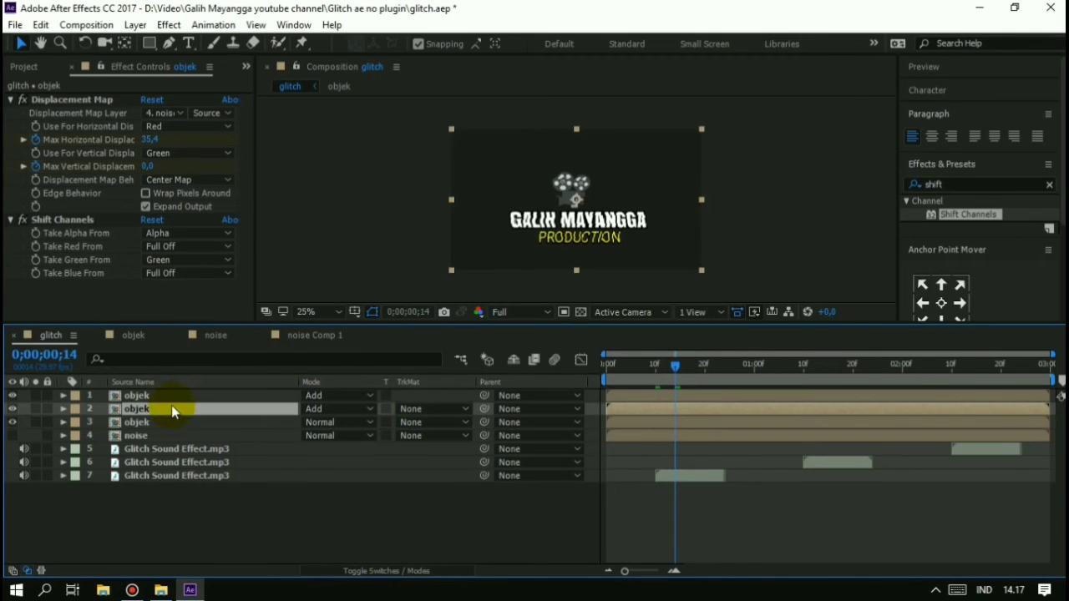
key("p")
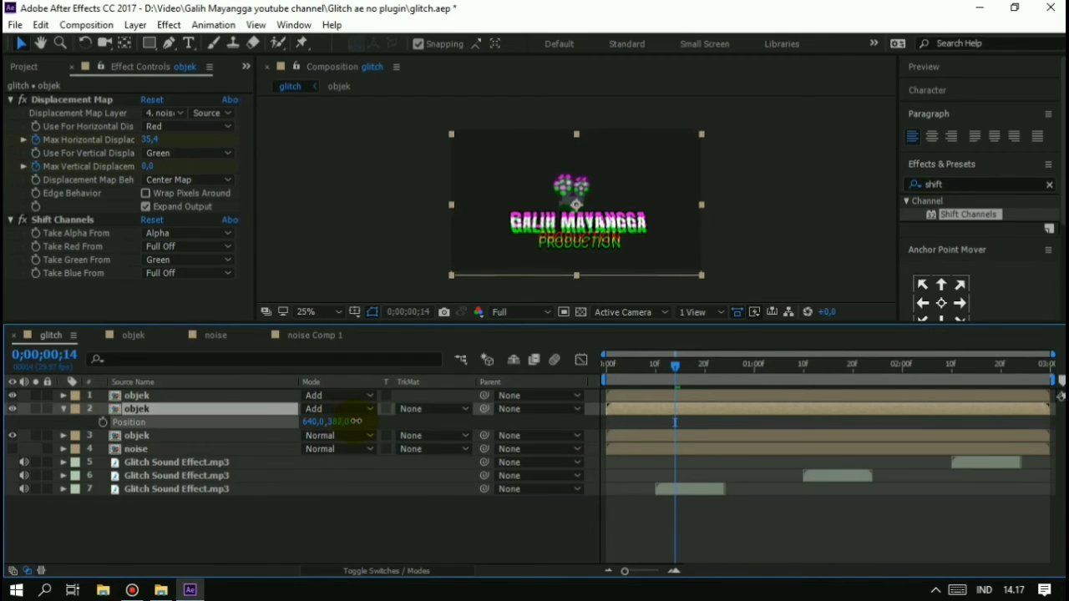
mouse_move(338, 418)
left_mouse_down()
mouse_move(315, 424)
mouse_move(326, 420)
left_mouse_up()
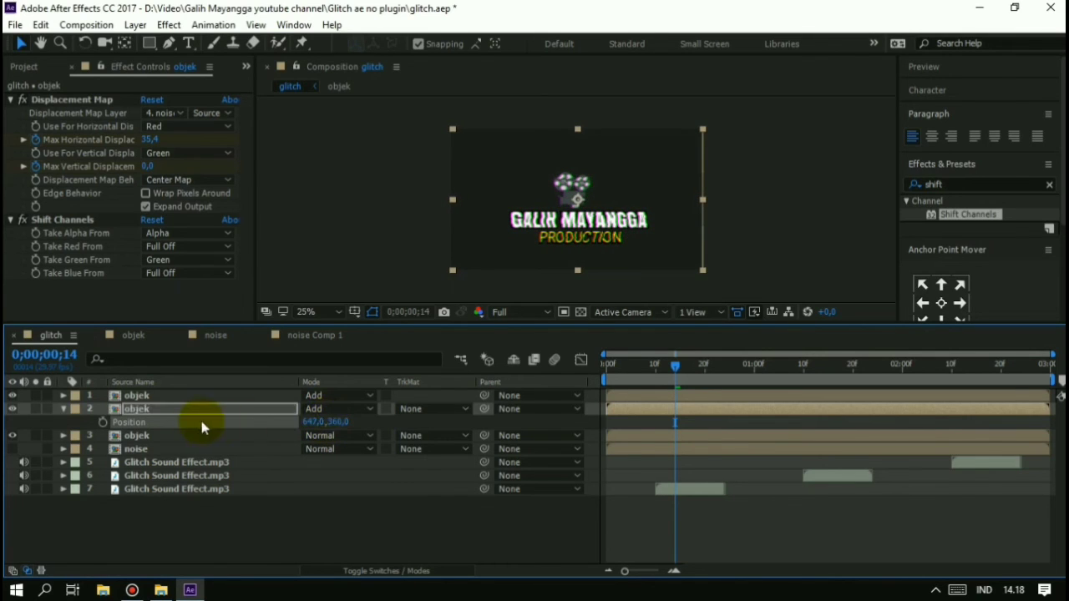
Offset the red copy, the first objek layer, horizontally by setting its Position to 636,0, 360,0.
left_click(171, 397)
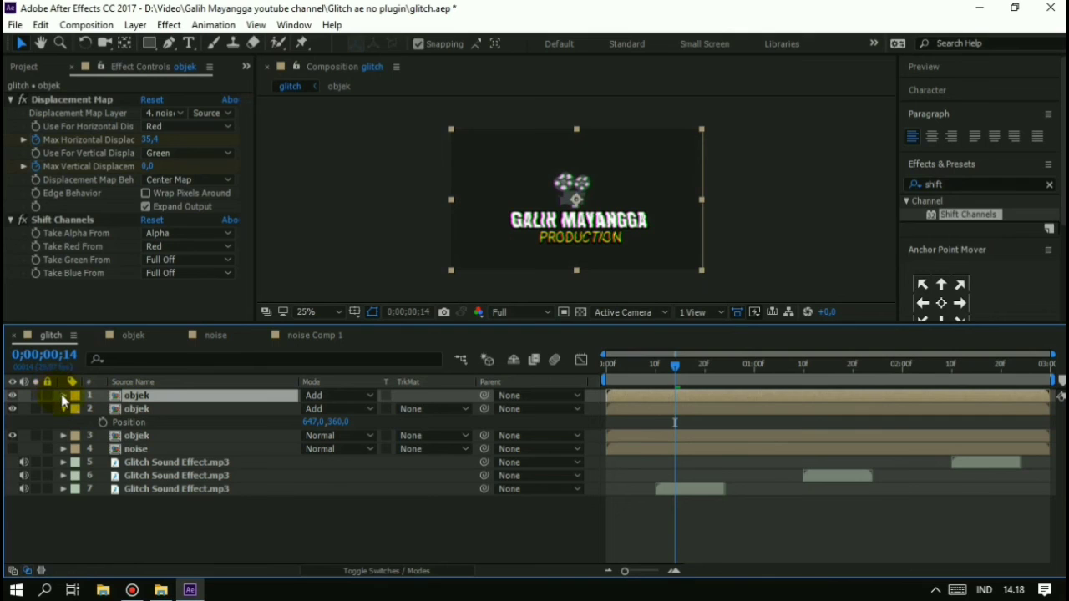
key("p")
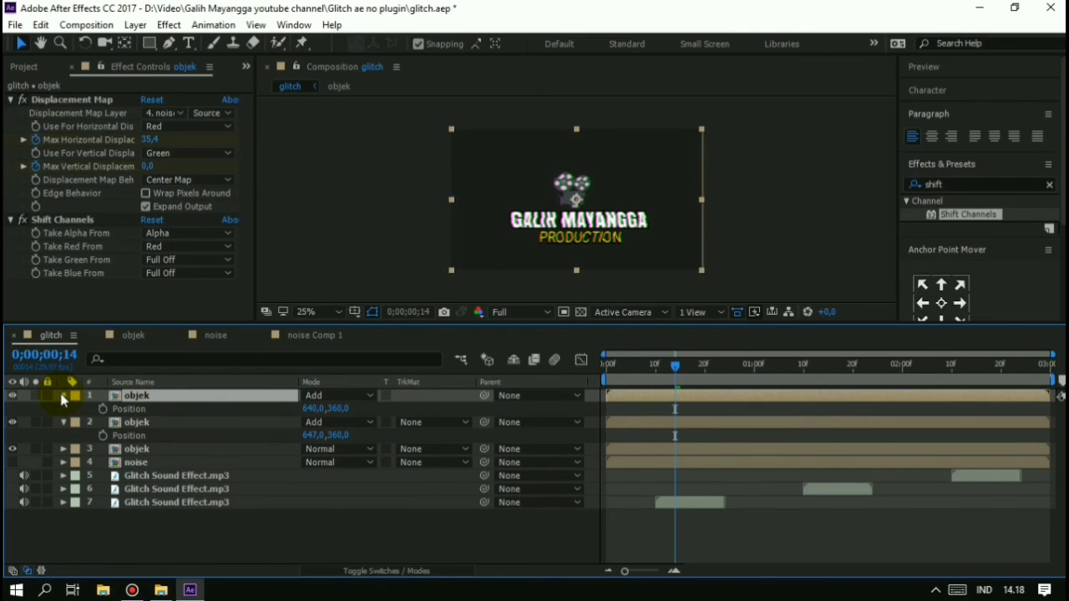
left_click(308, 409)
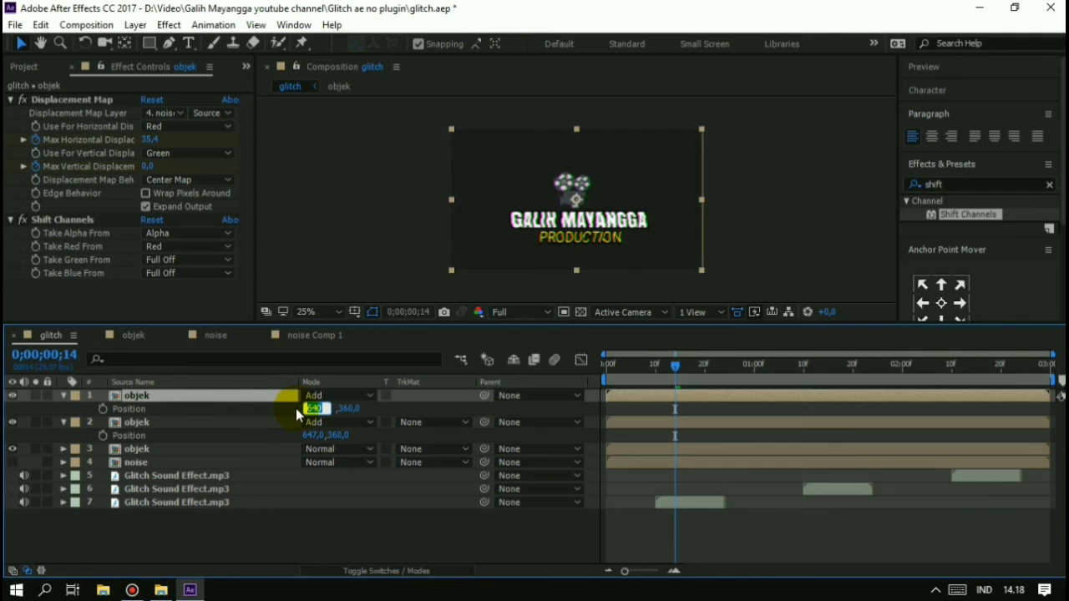
type("620")
key("Return")
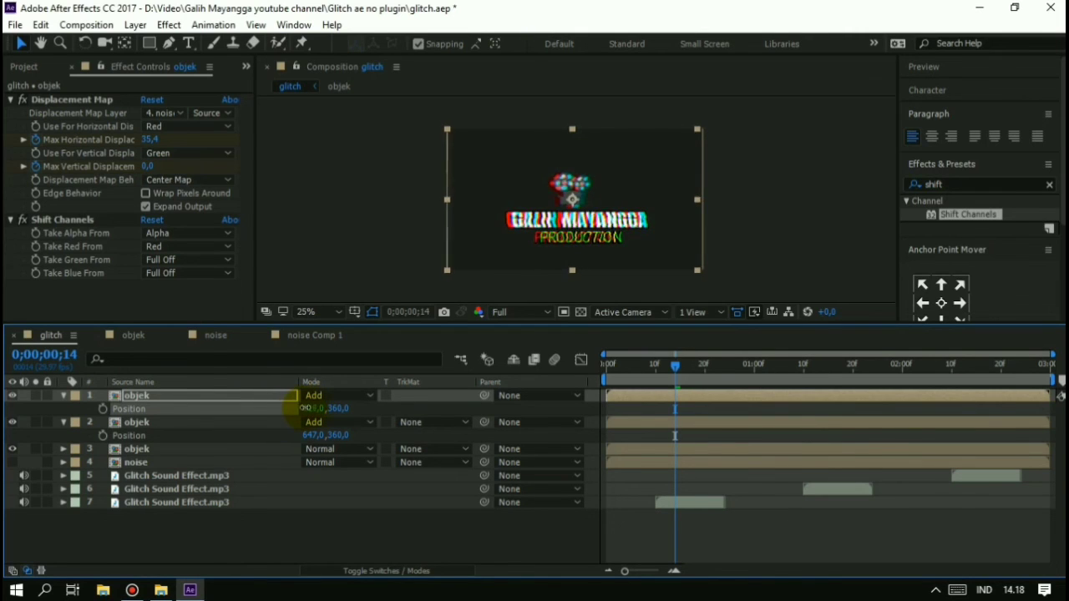
left_click_drag(305, 408, 312, 410)
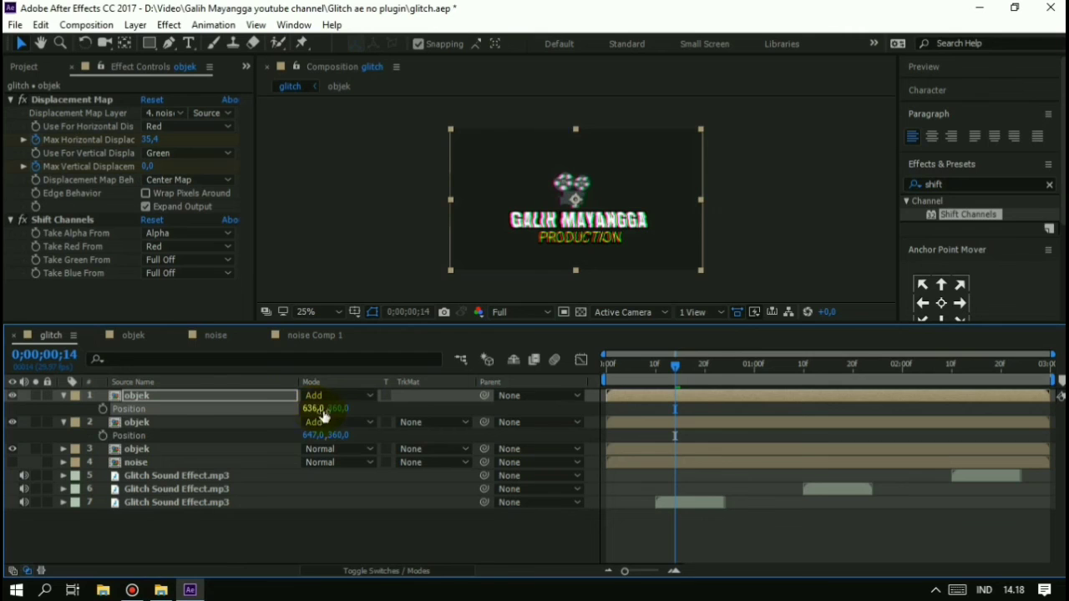
Offset the blue copy, the third objek layer, by setting its Position to 651,0, 361,0.
left_click(64, 449)
scroll(67, 451, "down", 2)
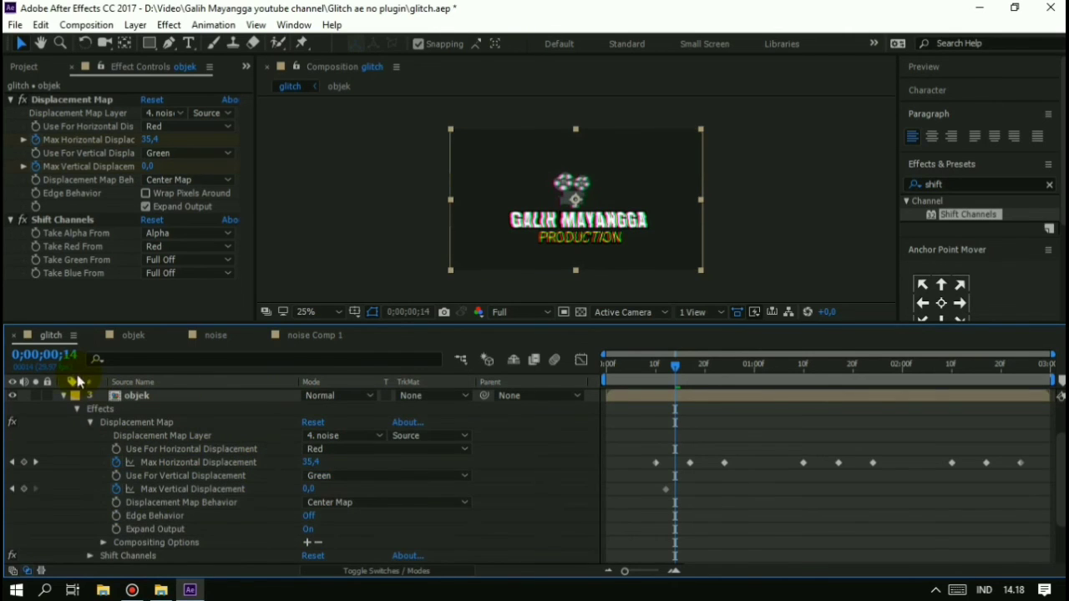
left_click(65, 396)
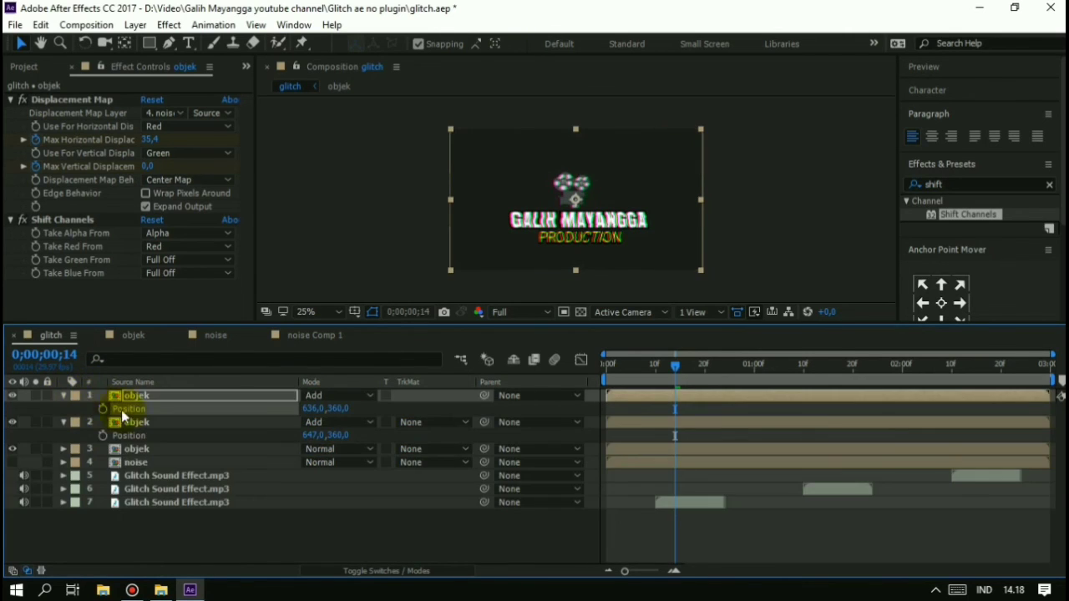
left_click(153, 450)
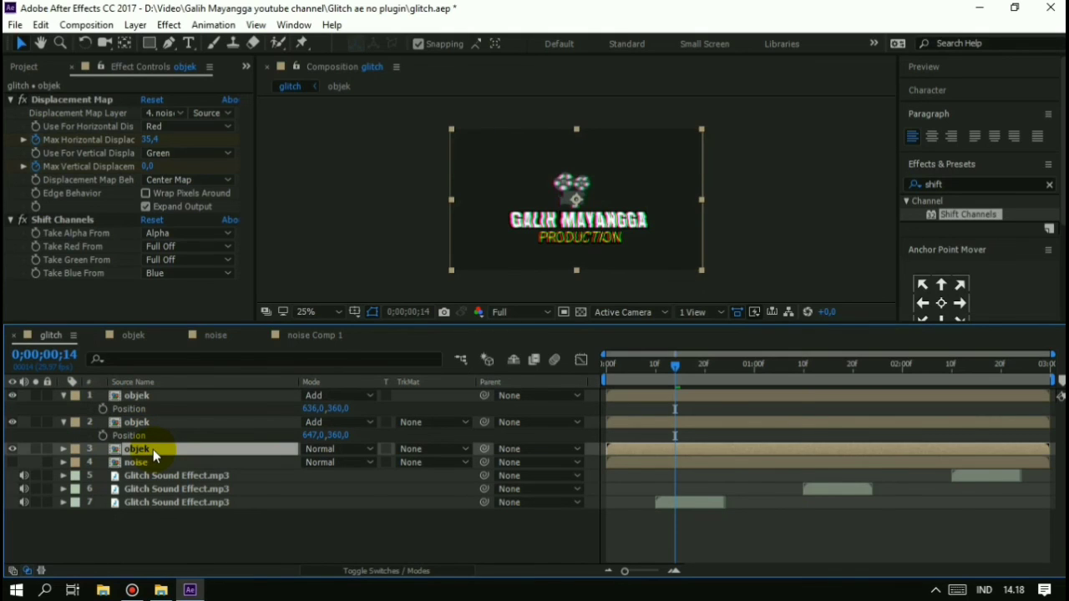
key("p")
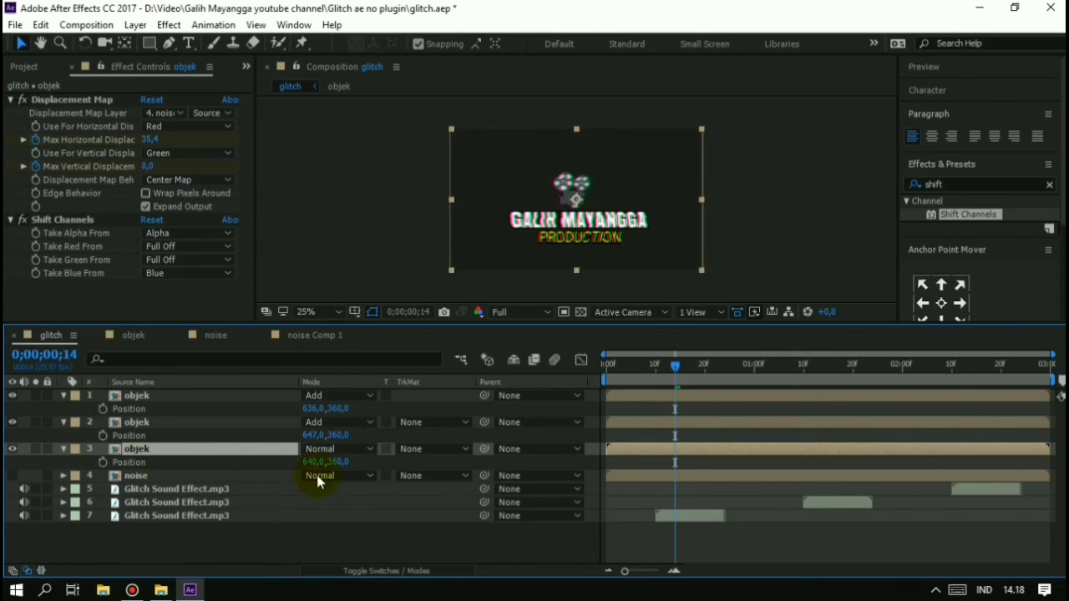
left_click(345, 463)
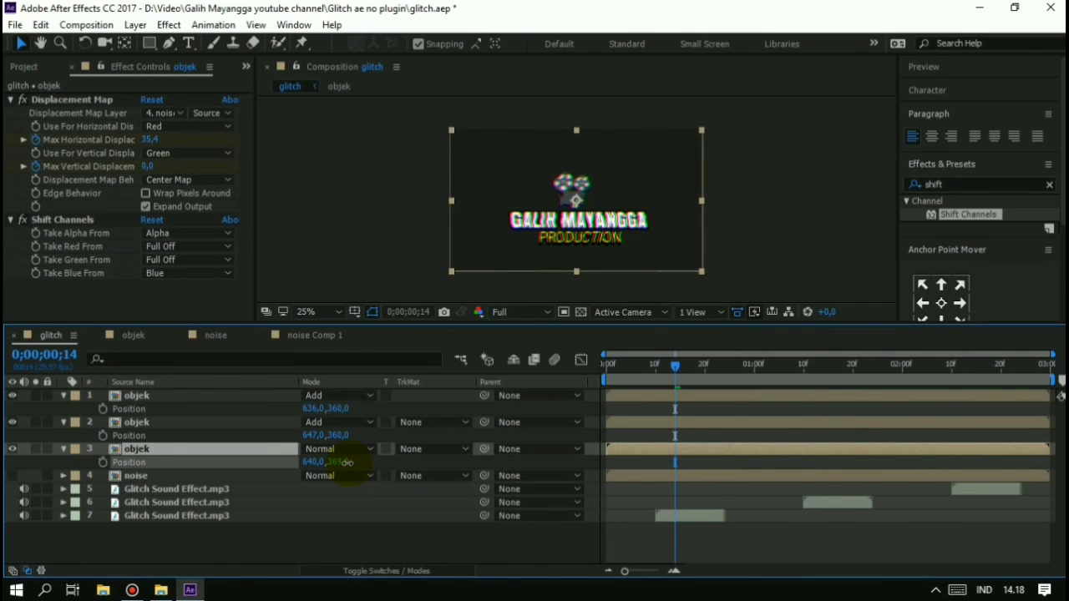
mouse_move(344, 463)
left_mouse_down()
mouse_move(310, 462)
mouse_move(331, 462)
left_mouse_up()
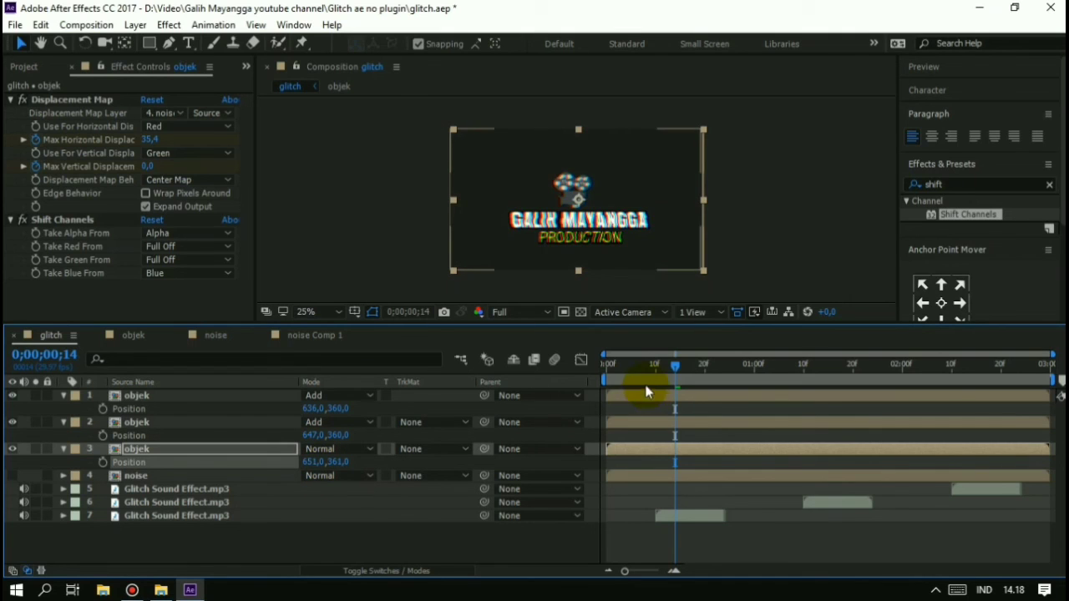
Preview the glitch animation from the start and examine the frames from 0;00;00;10 to 0;00;00;14.
left_click_drag(644, 389, 585, 368)
key("space")
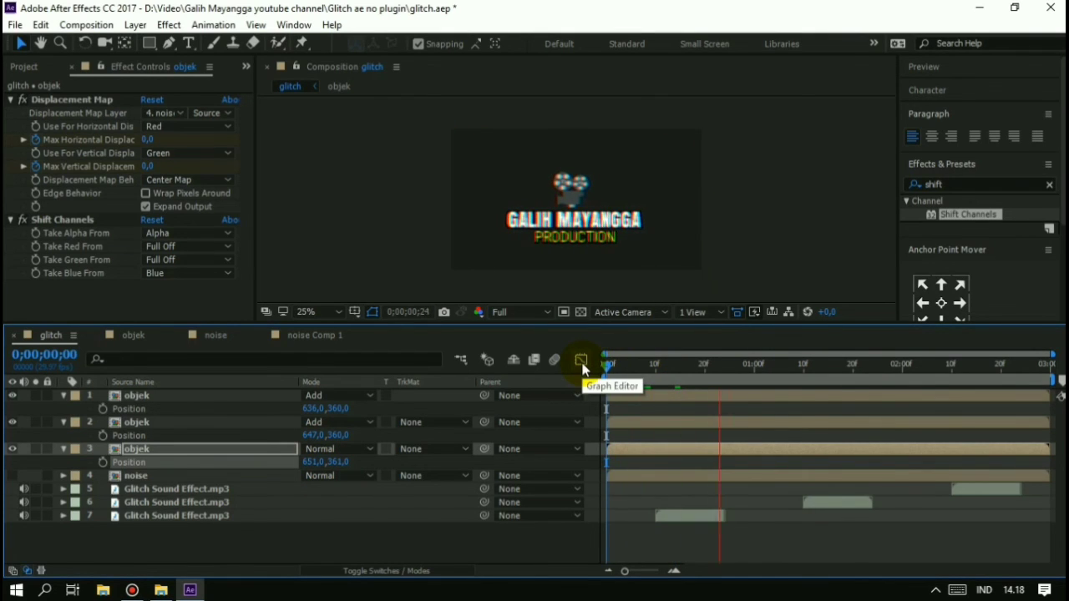
left_click(656, 367)
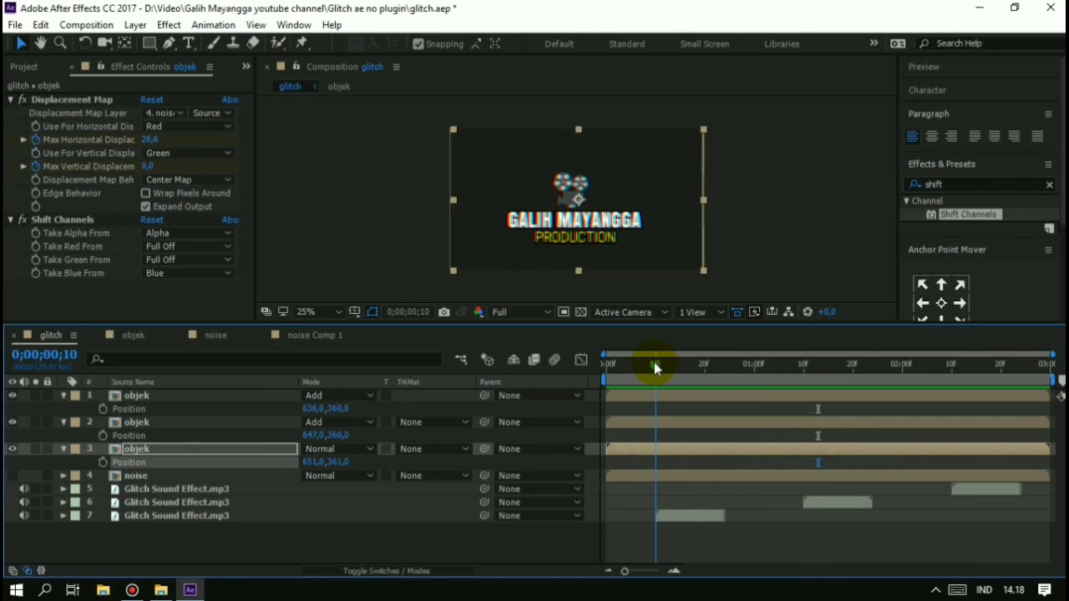
left_click_drag(654, 361, 674, 365)
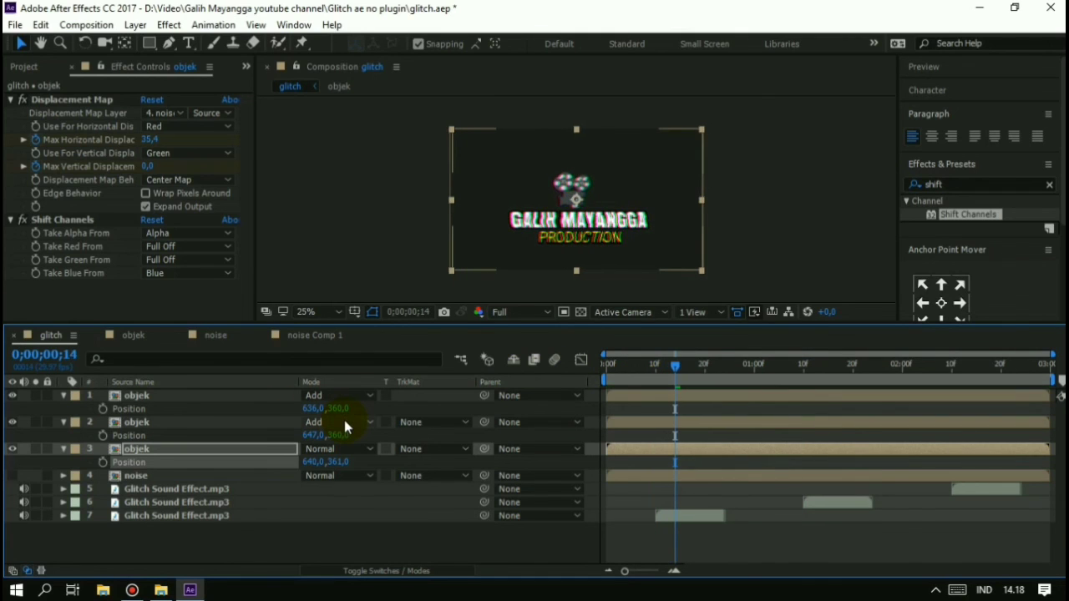
Undo the Position offsets on all three objek layers.
key("ctrl+Up")
key("ctrl+Up")
key("ctrl+Down")
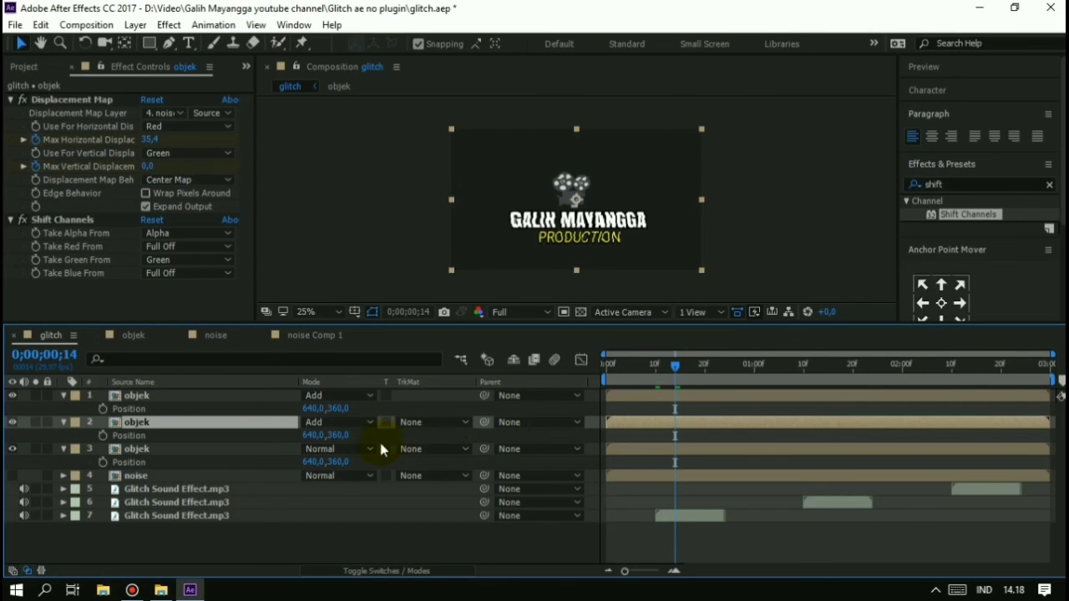
Check the channel of each objek copy and display layer names instead of source names in the glitch composition.
left_click(244, 449)
left_click(238, 428)
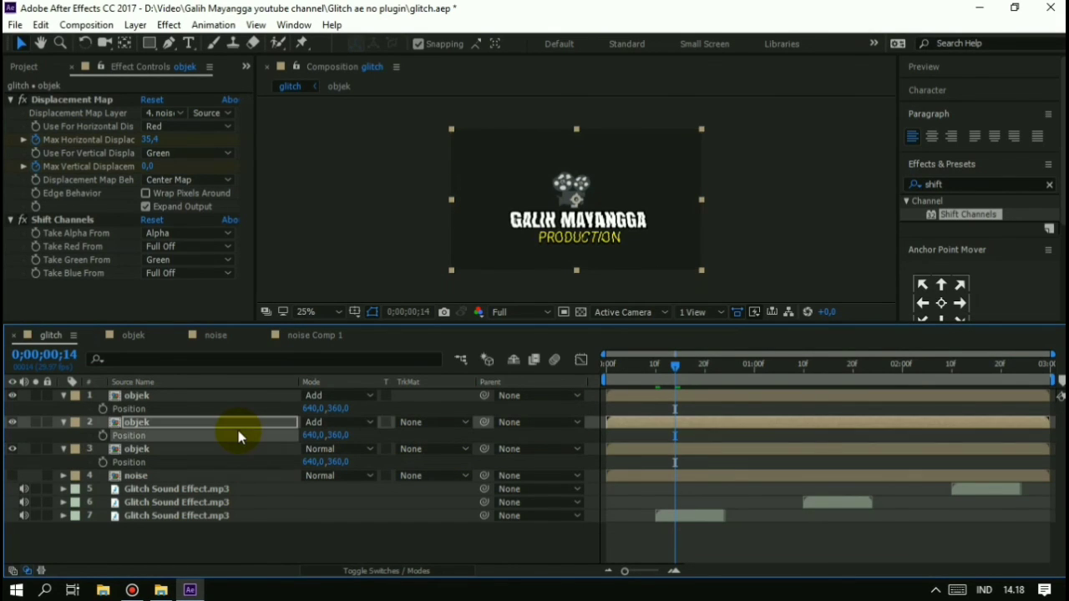
left_click(228, 397)
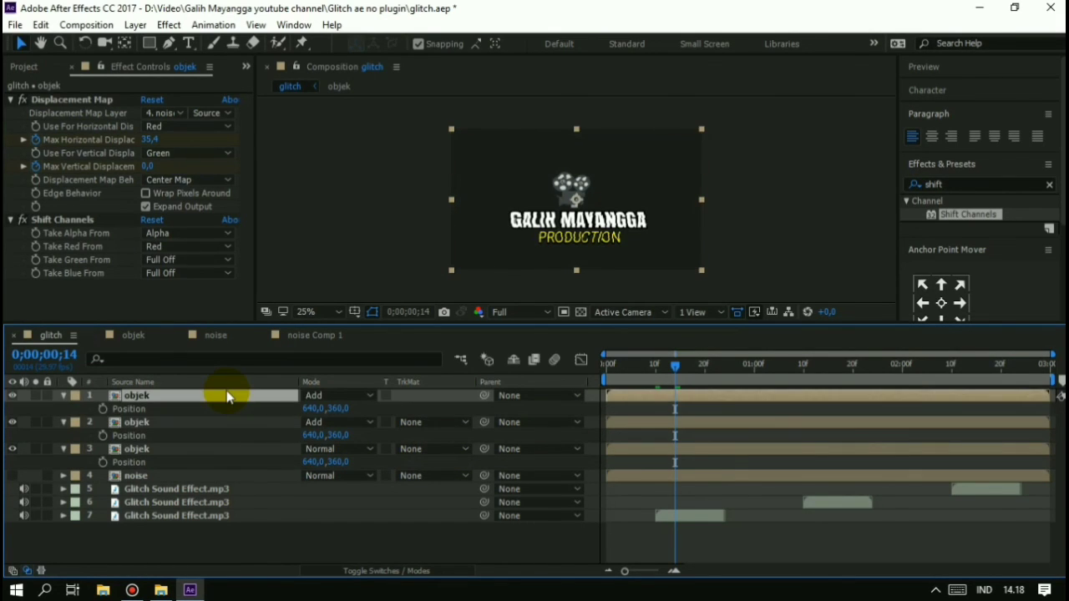
right_click(227, 396)
left_click(468, 115)
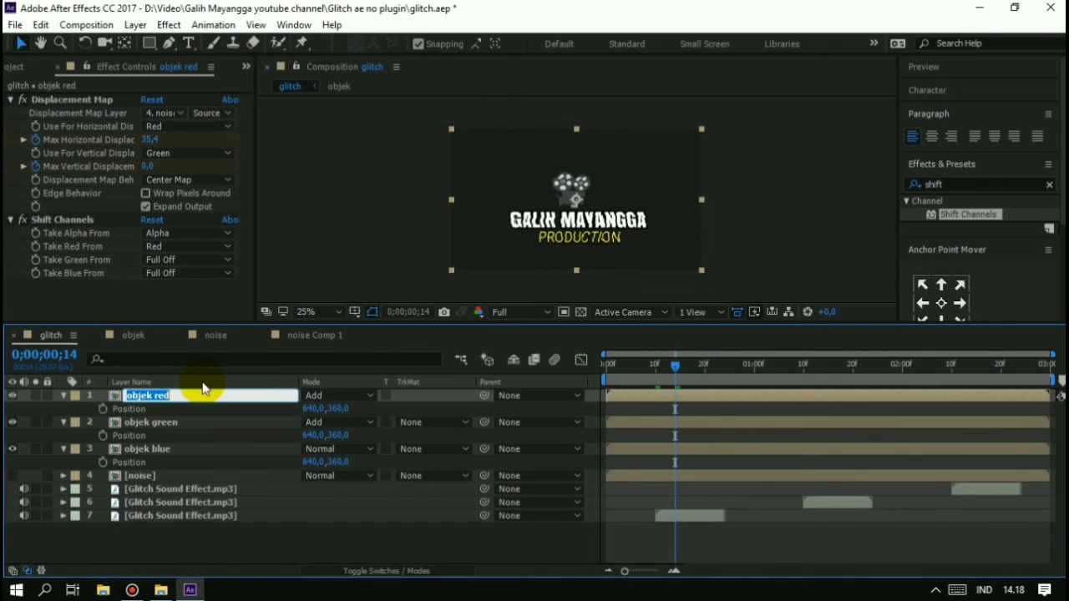
left_click(195, 424)
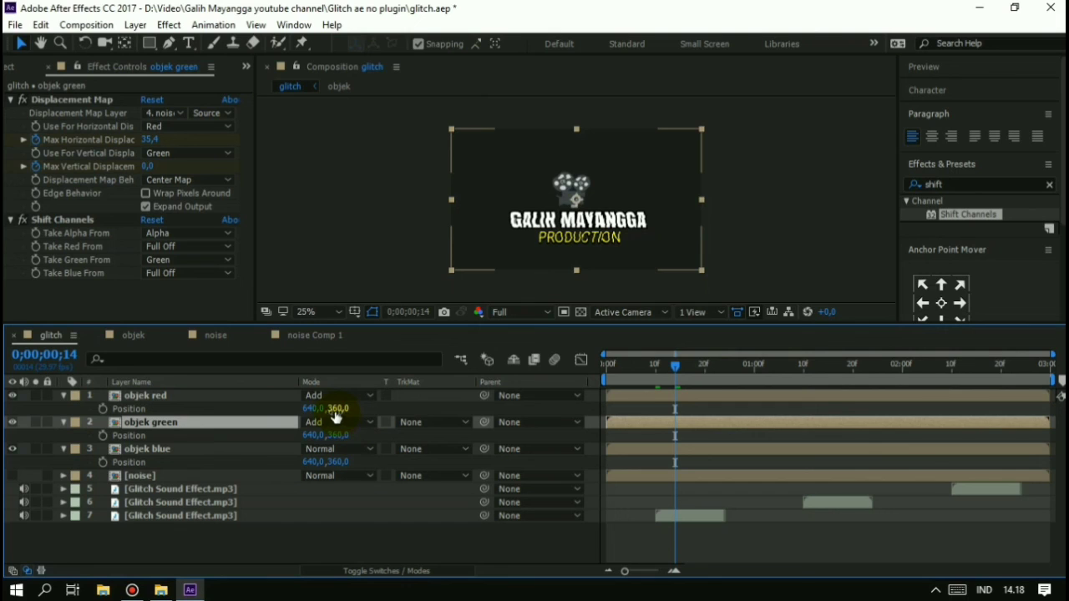
Offset the objek red layer vertically by setting its Position to 640,0, 365,0, and preview the animation from the start.
left_click_drag(338, 410, 347, 401)
left_click(556, 396)
left_click(609, 376)
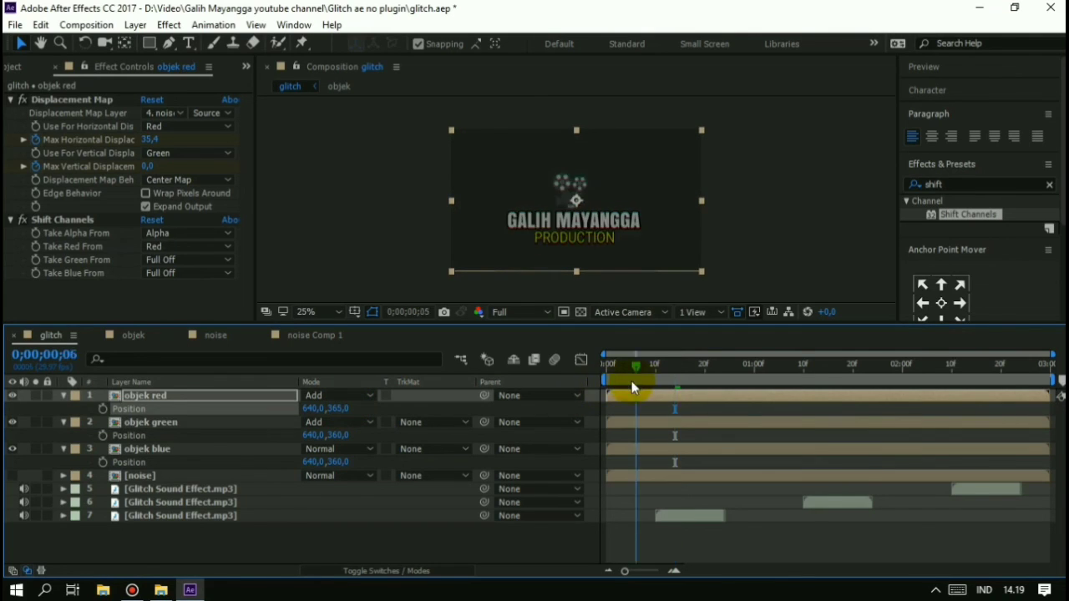
key("space")
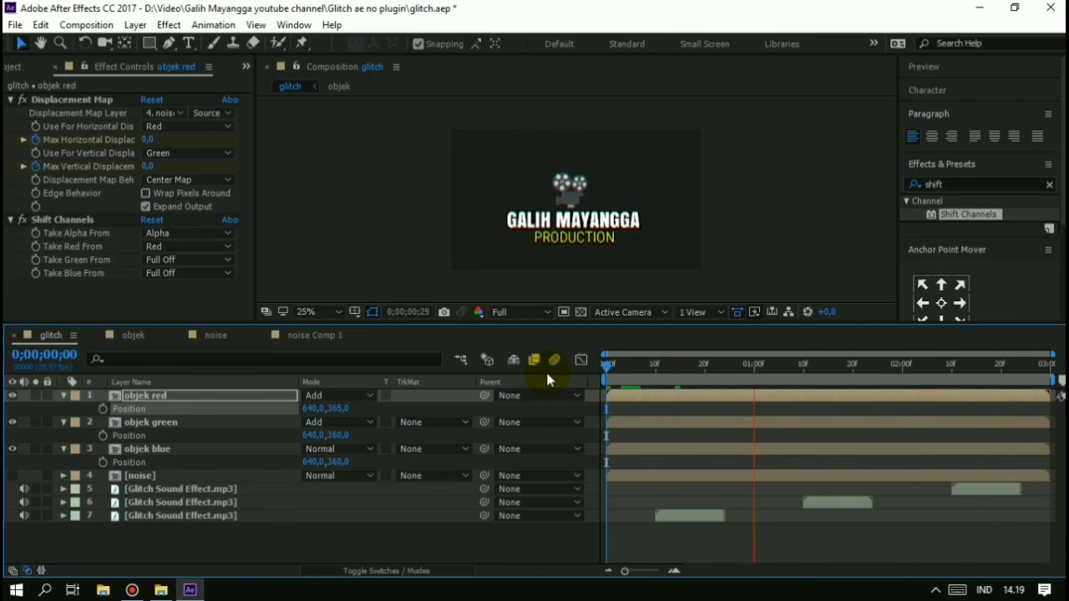
key("space")
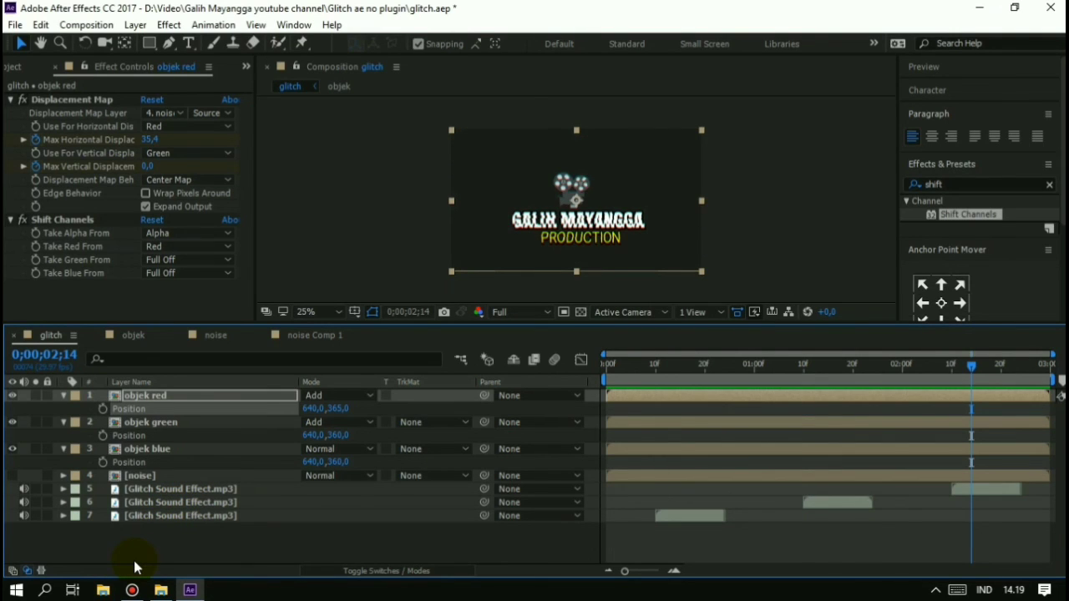
left_click(132, 591)
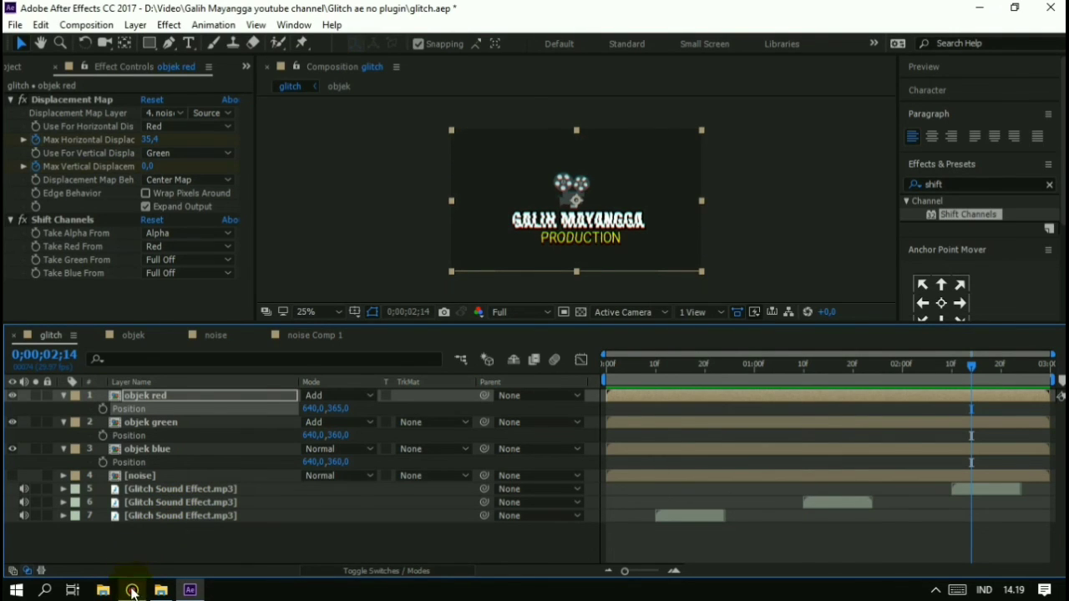